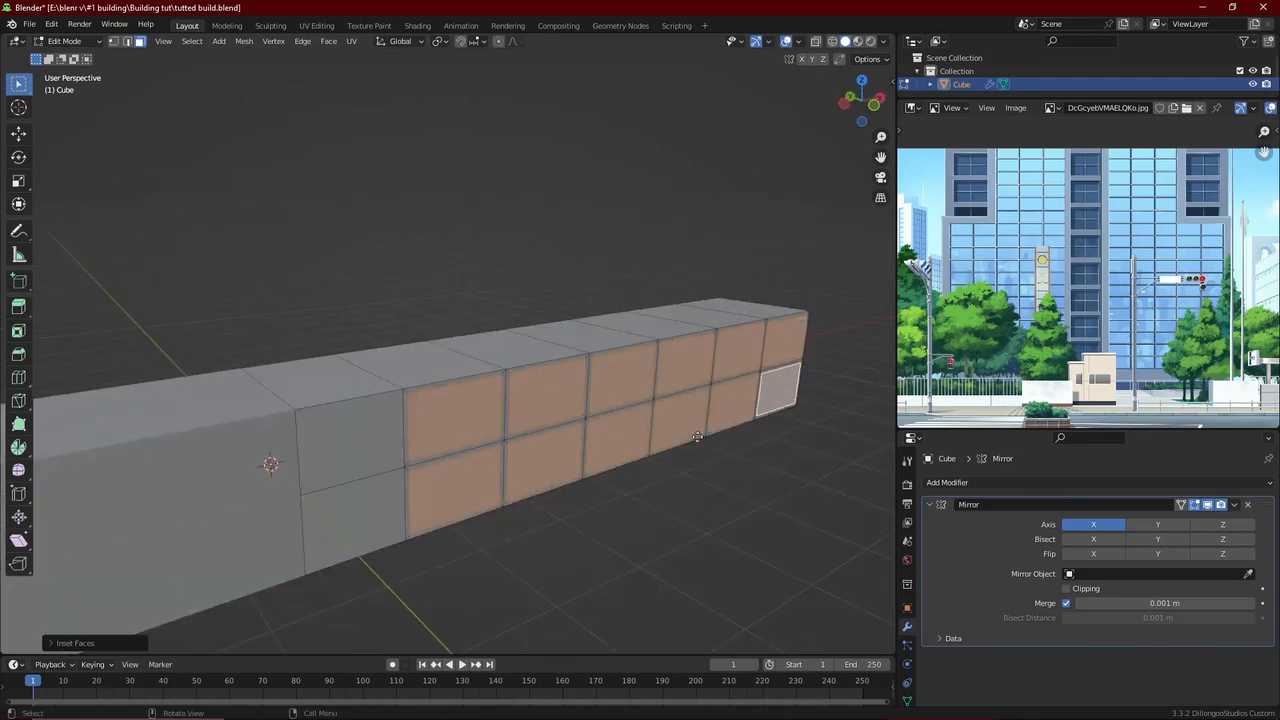
Extrude the inset window faces inward along the facade and save the file.
{"action": "key", "text": "e"}
{"action": "left_click", "coordinate": [687, 435]}
{"action": "key", "text": "ctrl+s"}
Select the two stacked faces nearest the centre of the facade that have no window recess.
{"action": "scroll", "coordinate": [514, 417], "scroll_direction": "down", "scroll_amount": 3}
{"action": "middle_click_drag", "start_coordinate": [514, 417], "coordinate": [475, 420]}
{"action": "scroll", "coordinate": [312, 435], "scroll_direction": "up", "scroll_amount": 3}
{"action": "left_click", "coordinate": [312, 435]}
{"action": "left_click", "coordinate": [318, 490], "text": "shift"}
{"action": "middle_click_drag", "start_coordinate": [350, 484], "coordinate": [580, 446], "text": "shift"}
{"action": "key", "text": "g"}
{"action": "key", "text": "g"}
{"action": "left_click", "coordinate": [667, 385]}
{"action": "key", "text": "ctrl+r"}
{"action": "left_click", "coordinate": [545, 400]}
{"action": "left_click", "coordinate": [567, 384]}
{"action": "key", "text": "g"}
{"action": "key", "text": "g"}
{"action": "right_click", "coordinate": [601, 449]}
{"action": "key", "text": "ctrl+z"}
{"action": "key", "text": "ctrl+z"}
Inset the two selected centre faces individually to give each a thin window frame.
{"action": "scroll", "coordinate": [603, 346], "scroll_direction": "up", "scroll_amount": 3}
{"action": "middle_click_drag", "start_coordinate": [603, 346], "coordinate": [603, 363], "text": "shift"}
{"action": "key", "text": "i"}
{"action": "key", "text": "i"}
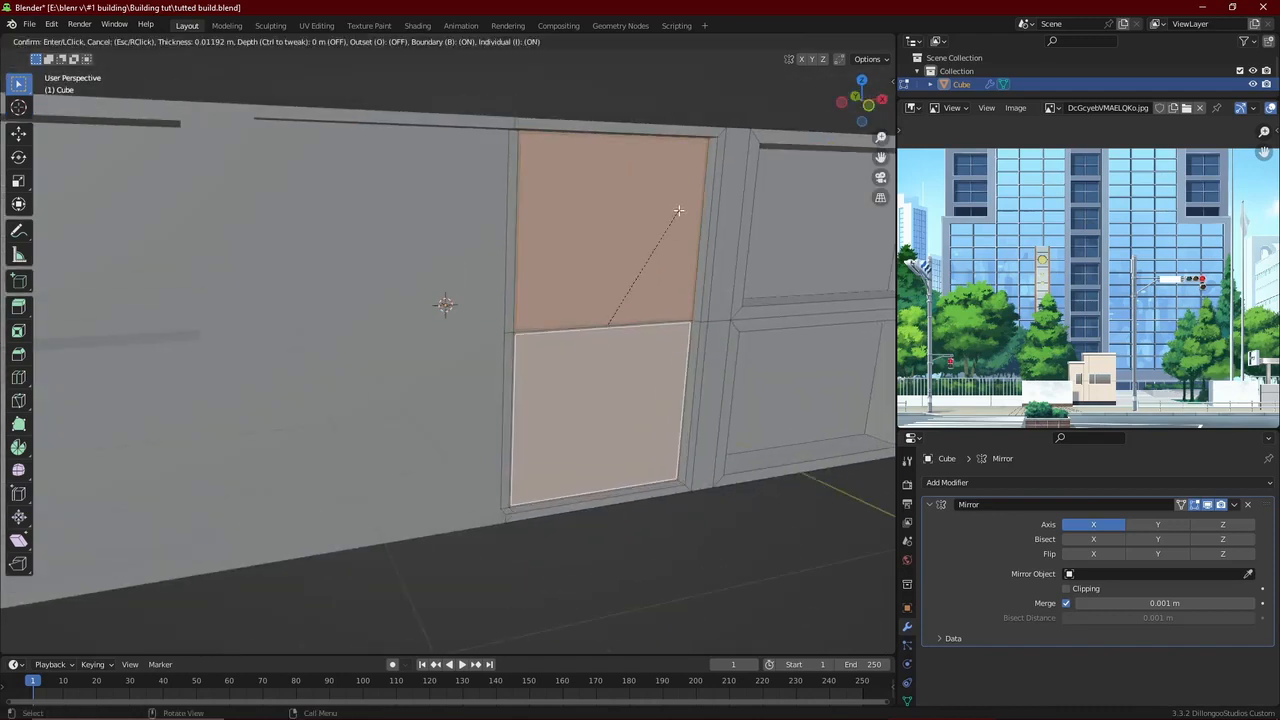
{"action": "left_click", "coordinate": [688, 280]}
Extrude the two inset centre faces inward as window recesses and return to Object Mode.
{"action": "middle_click_drag", "start_coordinate": [696, 375], "coordinate": [717, 404]}
{"action": "key", "text": "e"}
{"action": "left_click", "coordinate": [701, 388]}
{"action": "key", "text": "Tab"}
{"action": "scroll", "coordinate": [660, 430], "scroll_direction": "down", "scroll_amount": 6}
{"action": "left_click", "coordinate": [636, 455]}
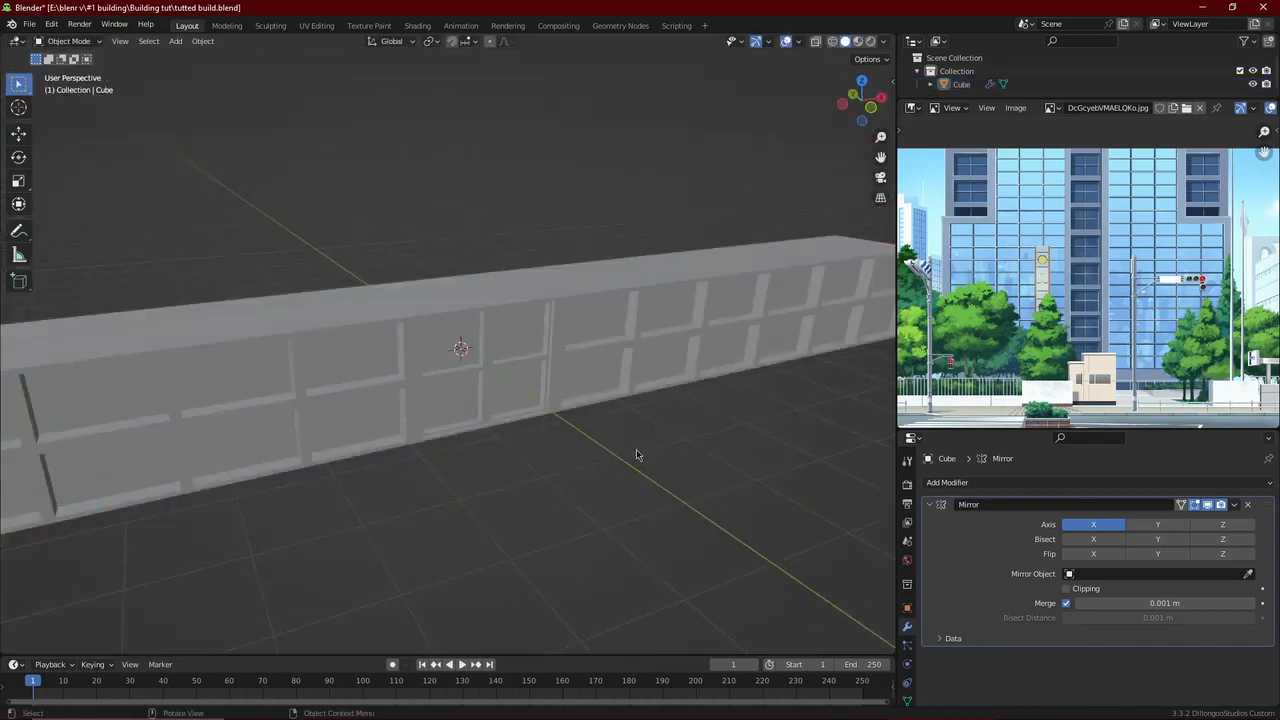
Save the file and move the two recessed centre window faces along the Y axis to adjust their depth.
{"action": "middle_click_drag", "start_coordinate": [636, 455], "coordinate": [612, 488]}
{"action": "scroll", "coordinate": [608, 488], "scroll_direction": "up", "scroll_amount": 4}
{"action": "key", "text": "ctrl+s"}
{"action": "left_click", "coordinate": [592, 488]}
{"action": "key", "text": "Tab"}
{"action": "key", "text": "g"}
{"action": "key", "text": "y"}
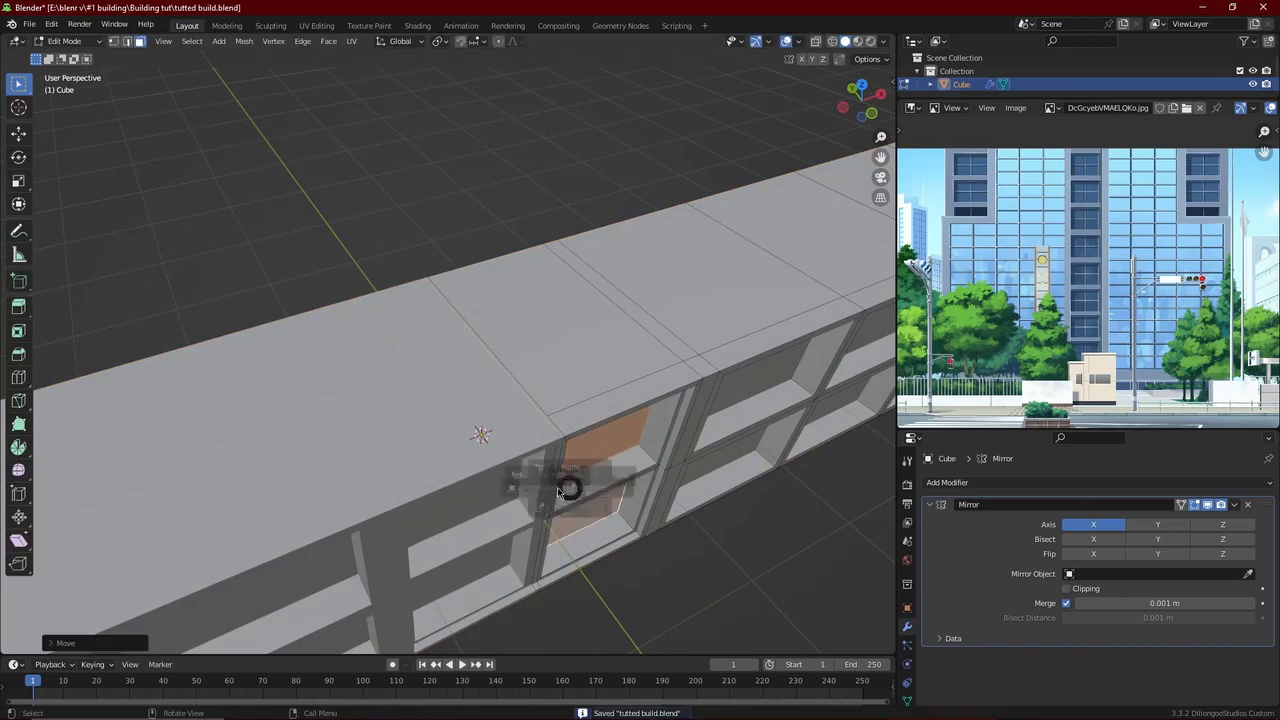
{"action": "key", "text": "Tab"}
Move the sill face of the upper centre window recess along the Z axis.
{"action": "scroll", "coordinate": [612, 530], "scroll_direction": "down", "scroll_amount": 5}
{"action": "left_click", "coordinate": [653, 576]}
{"action": "middle_click_drag", "start_coordinate": [653, 576], "coordinate": [509, 485]}
{"action": "scroll", "coordinate": [506, 470], "scroll_direction": "up", "scroll_amount": 5}
{"action": "left_click", "coordinate": [501, 447]}
{"action": "key", "text": "Tab"}
{"action": "scroll", "coordinate": [502, 438], "scroll_direction": "up", "scroll_amount": 4}
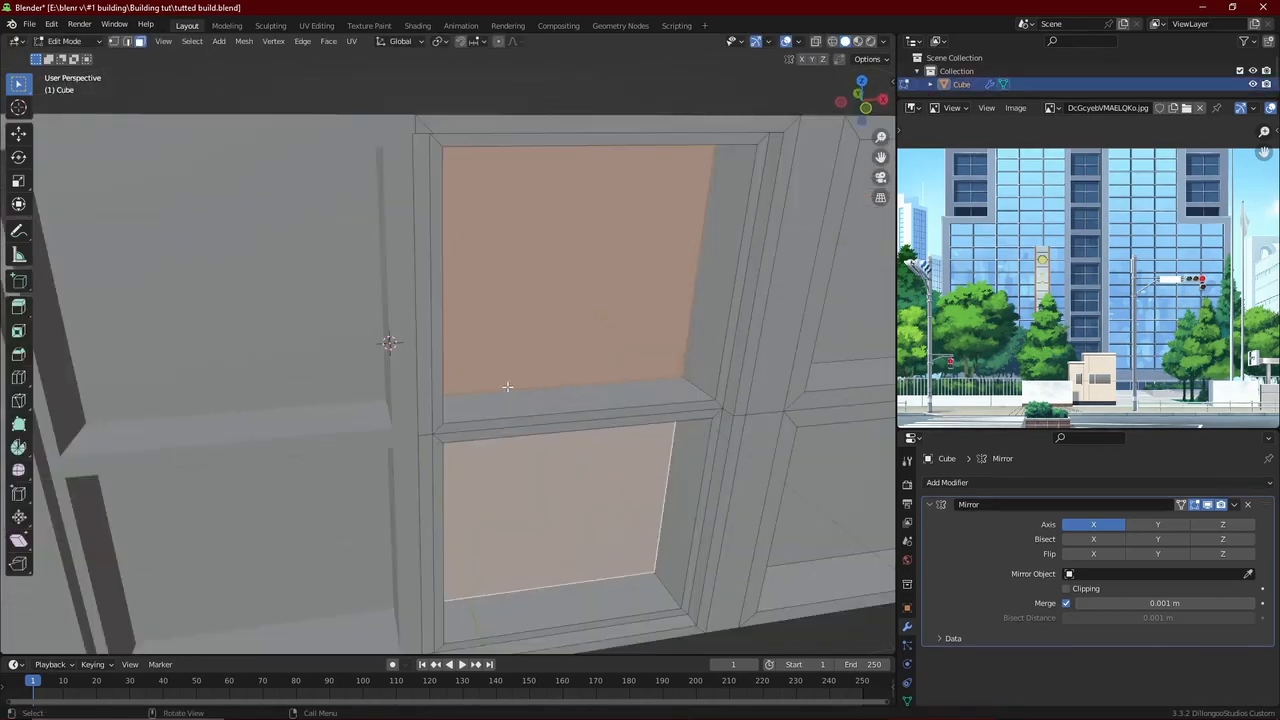
{"action": "left_click", "coordinate": [511, 394]}
{"action": "key", "text": "g"}
{"action": "key", "text": "z"}
{"action": "left_click", "coordinate": [596, 303]}
{"action": "middle_click_drag", "start_coordinate": [596, 318], "coordinate": [548, 228]}
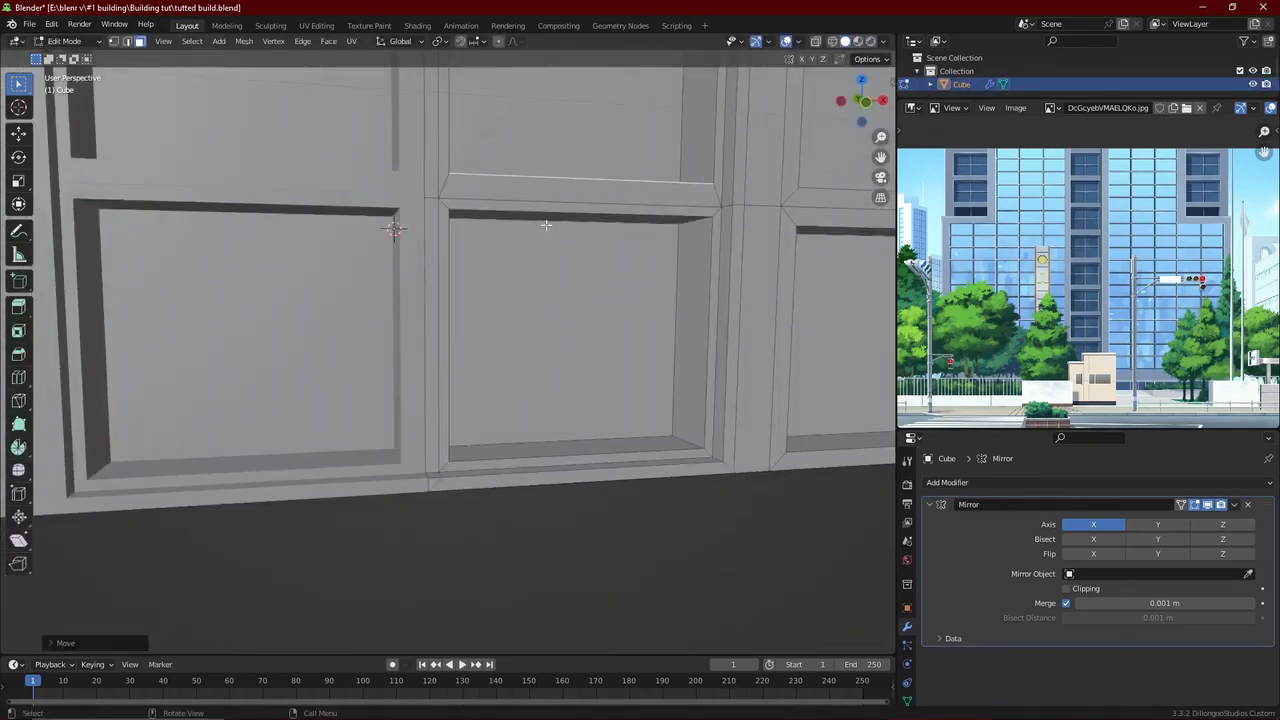
Move the top face of the lower centre window recess along the Z axis and check the result in Object Mode.
{"action": "left_click", "coordinate": [549, 218]}
{"action": "key", "text": "g"}
{"action": "key", "text": "z"}
{"action": "left_click", "coordinate": [553, 226]}
{"action": "key", "text": "Tab"}
{"action": "scroll", "coordinate": [585, 480], "scroll_direction": "down", "scroll_amount": 6}
{"action": "left_click", "coordinate": [587, 480]}
{"action": "scroll", "coordinate": [620, 405], "scroll_direction": "up", "scroll_amount": 6}
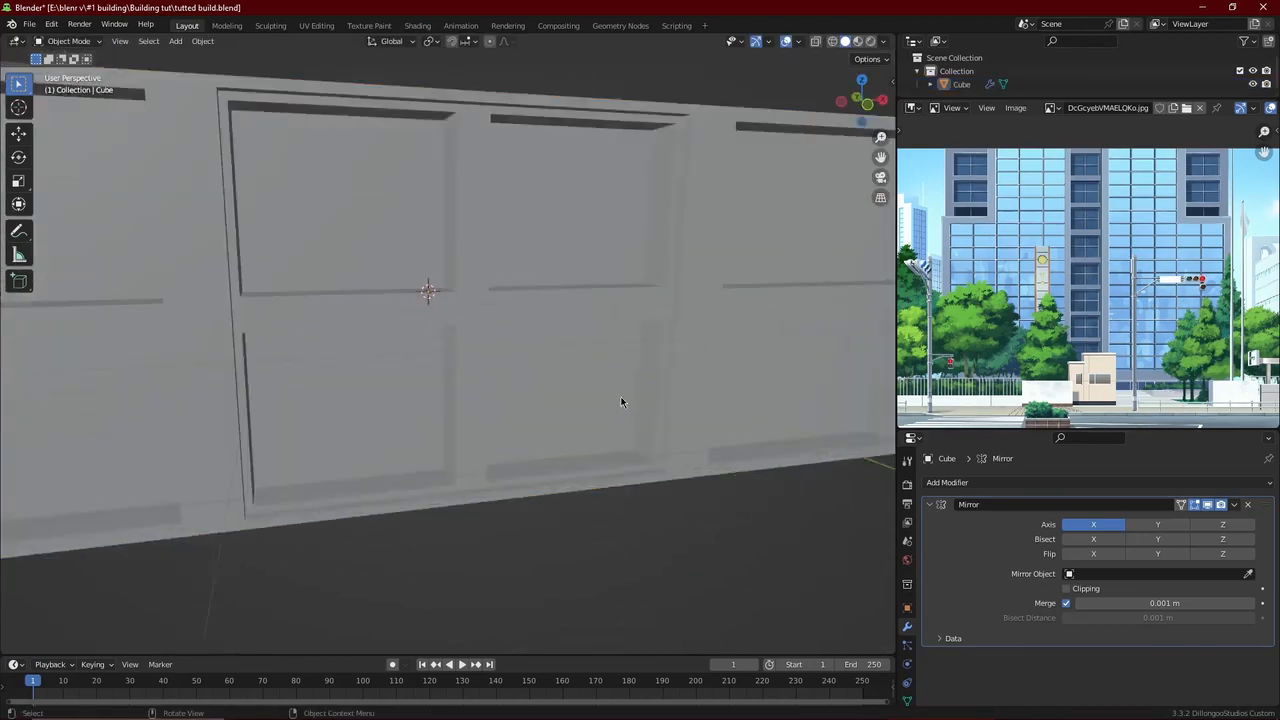
{"action": "left_click", "coordinate": [623, 400]}
Select several frame faces around the centre windows, shift them slightly with the Move tool, and save the file.
{"action": "key", "text": "Tab"}
{"action": "mouse_move", "coordinate": [623, 400]}
{"action": "middle_mouse_down"}
{"action": "mouse_move", "coordinate": [657, 394]}
{"action": "mouse_move", "coordinate": [549, 411]}
{"action": "mouse_move", "coordinate": [611, 392]}
{"action": "middle_mouse_up"}
{"action": "left_click", "coordinate": [549, 411]}
{"action": "left_click", "coordinate": [752, 383], "text": "shift"}
{"action": "middle_click_drag", "start_coordinate": [758, 384], "coordinate": [630, 419], "text": "shift"}
{"action": "left_click", "coordinate": [732, 389], "text": "shift"}
{"action": "left_click", "coordinate": [740, 401], "text": "shift"}
{"action": "left_click", "coordinate": [19, 134]}
{"action": "middle_click_drag", "start_coordinate": [400, 335], "coordinate": [550, 335]}
{"action": "left_click_drag", "start_coordinate": [583, 362], "coordinate": [583, 371]}
{"action": "key", "text": "Tab"}
{"action": "scroll", "coordinate": [606, 465], "scroll_direction": "down", "scroll_amount": 5}
{"action": "left_click", "coordinate": [608, 468]}
{"action": "key", "text": "ctrl+s"}
Add an Array modifier to the building section with relative offset factors X 0 and Z -1.
{"action": "left_click", "coordinate": [941, 506]}
{"action": "left_click", "coordinate": [945, 482]}
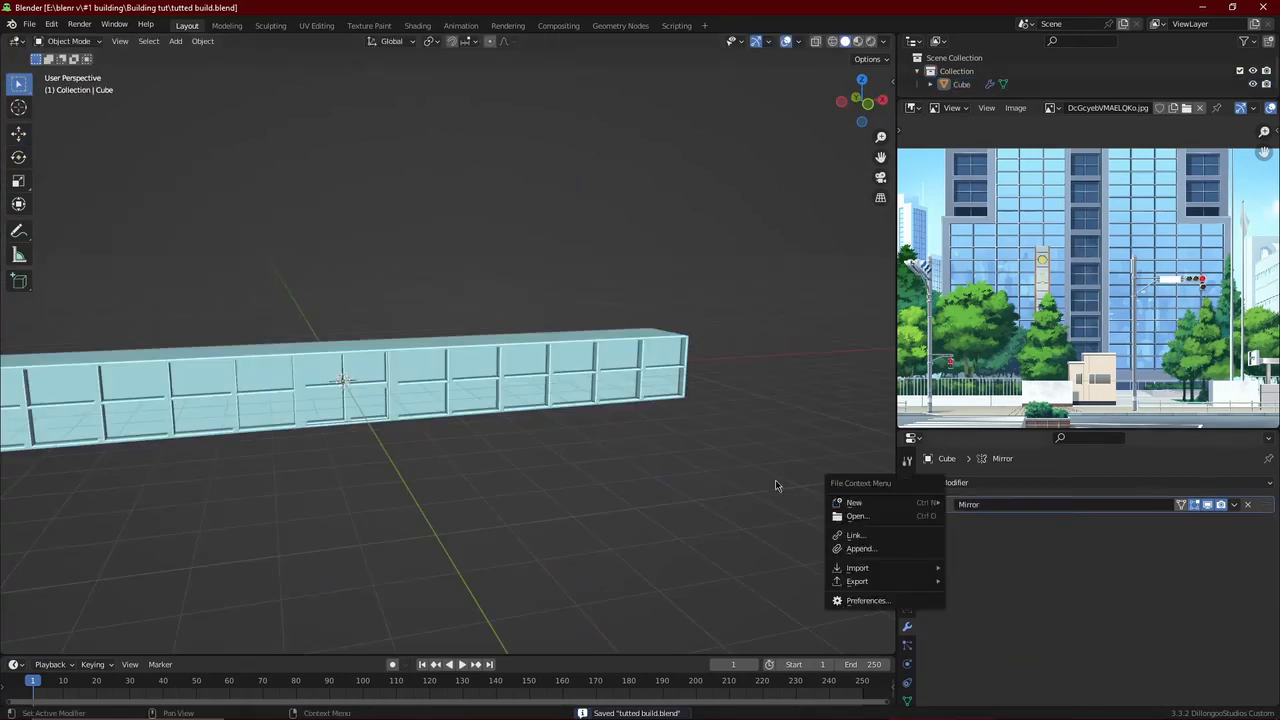
{"action": "left_click", "coordinate": [1000, 520]}
{"action": "type", "text": "0"}
{"action": "key", "text": "Return"}
{"action": "double_click", "coordinate": [1151, 625]}
{"action": "type", "text": "-1"}
{"action": "key", "text": "Return"}
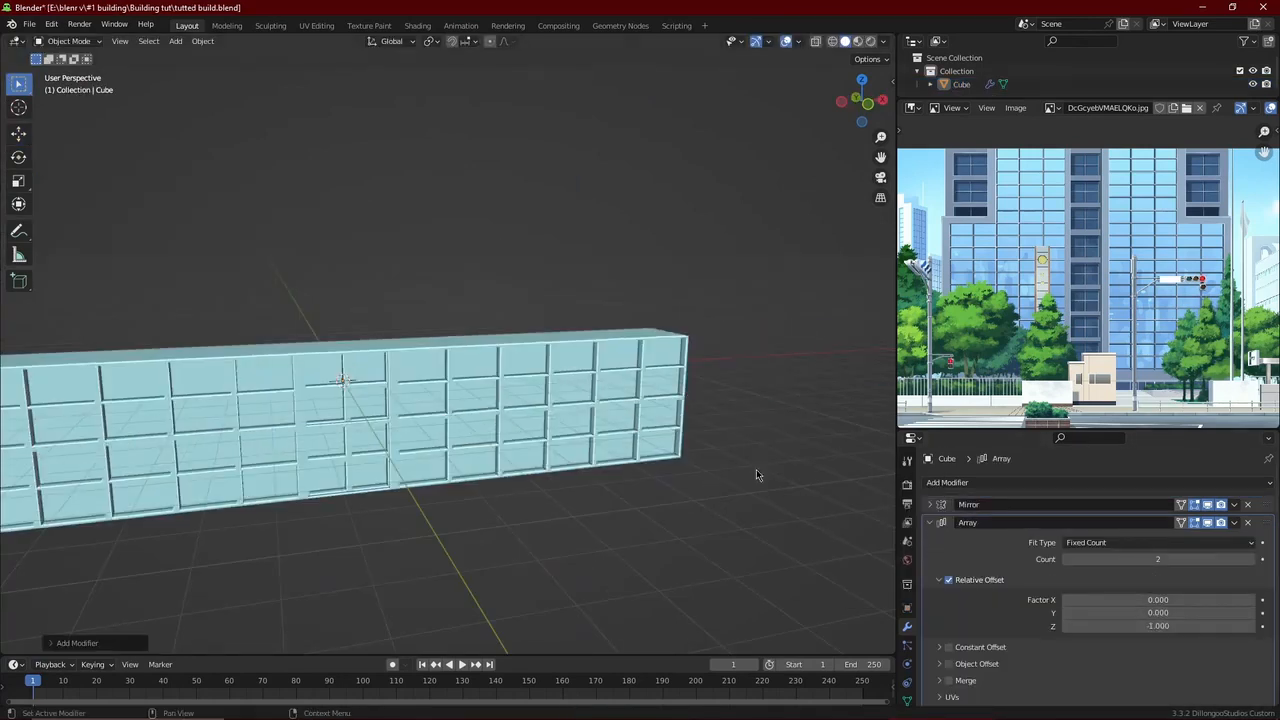
Set the array's relative Z offset to 1 and its count to 7, and save the file.
{"action": "double_click", "coordinate": [1088, 625]}
{"action": "type", "text": "1"}
{"action": "key", "text": "Return"}
{"action": "type", "text": "7"}
{"action": "key", "text": "Return"}
{"action": "scroll", "coordinate": [520, 300], "scroll_direction": "down", "scroll_amount": 5}
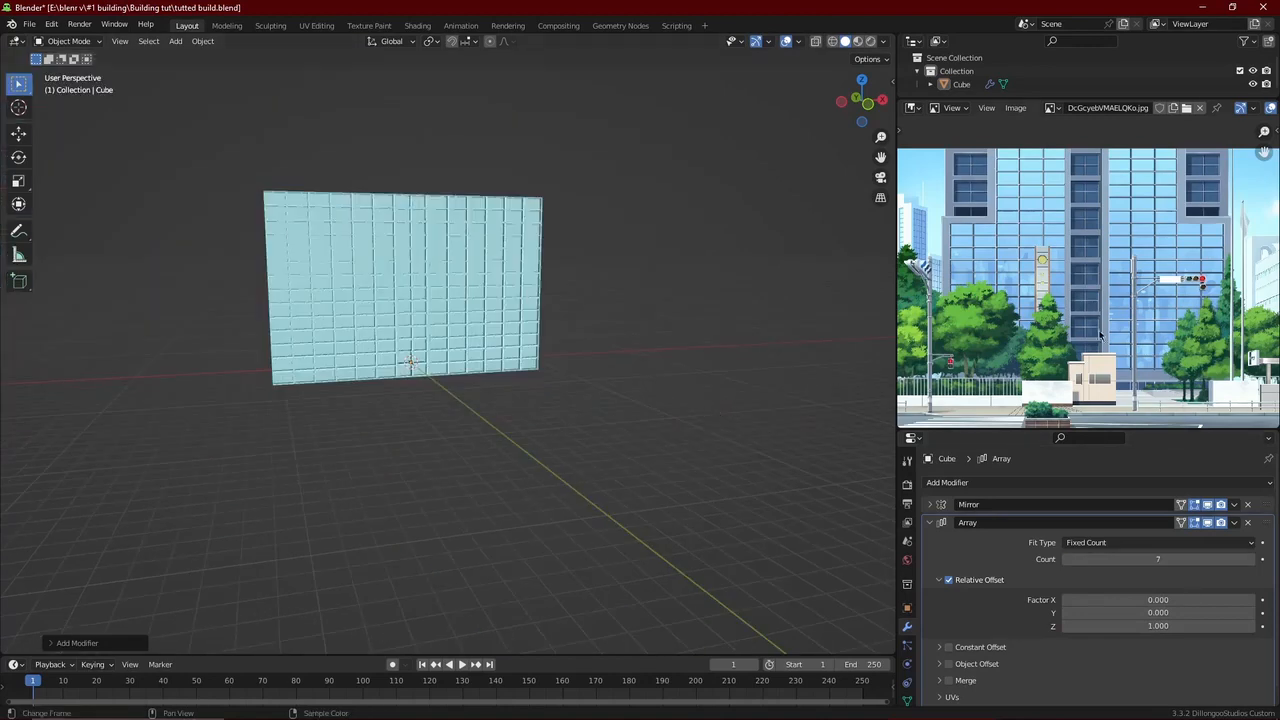
{"action": "middle_click_drag", "start_coordinate": [1100, 260], "coordinate": [1108, 282]}
{"action": "scroll", "coordinate": [467, 285], "scroll_direction": "up", "scroll_amount": 4}
{"action": "middle_click_drag", "start_coordinate": [467, 285], "coordinate": [433, 286]}
{"action": "key", "text": "ctrl+s"}
Select two faces at the centre windows in face select mode and move them slightly sideways.
{"action": "left_click", "coordinate": [433, 286]}
{"action": "key", "text": "Tab"}
{"action": "scroll", "coordinate": [440, 300], "scroll_direction": "up", "scroll_amount": 4}
{"action": "middle_click_drag", "start_coordinate": [612, 436], "coordinate": [660, 335]}
{"action": "scroll", "coordinate": [555, 334], "scroll_direction": "up", "scroll_amount": 3}
{"action": "key", "text": "3"}
{"action": "left_click", "coordinate": [555, 334]}
{"action": "left_click", "coordinate": [538, 361], "text": "shift"}
{"action": "scroll", "coordinate": [538, 361], "scroll_direction": "up", "scroll_amount": 2}
{"action": "left_click_drag", "start_coordinate": [769, 288], "coordinate": [787, 290]}
Select two neighbouring face loops on the window frame of the facade.
{"action": "middle_click_drag", "start_coordinate": [782, 325], "coordinate": [698, 240]}
{"action": "left_click", "coordinate": [545, 146]}
{"action": "left_click", "coordinate": [492, 155], "text": "alt"}
{"action": "left_click", "coordinate": [477, 136], "text": "alt+shift"}
{"action": "scroll", "coordinate": [477, 136], "scroll_direction": "down", "scroll_amount": 3}
{"action": "middle_click_drag", "start_coordinate": [477, 134], "coordinate": [499, 170]}
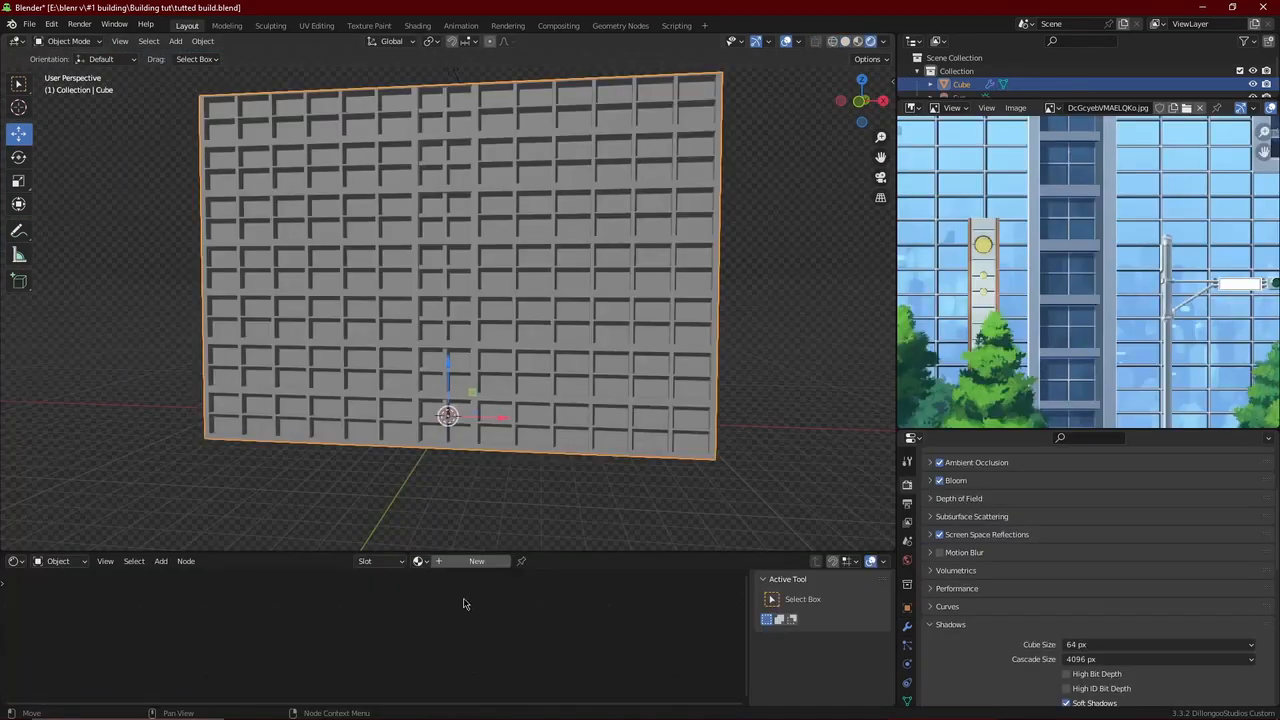
Enlarge the shader node area and create a new material named "big building" for the facade.
{"action": "scroll", "coordinate": [474, 598], "scroll_direction": "up", "scroll_amount": 2}
{"action": "left_click_drag", "start_coordinate": [511, 553], "coordinate": [470, 488]}
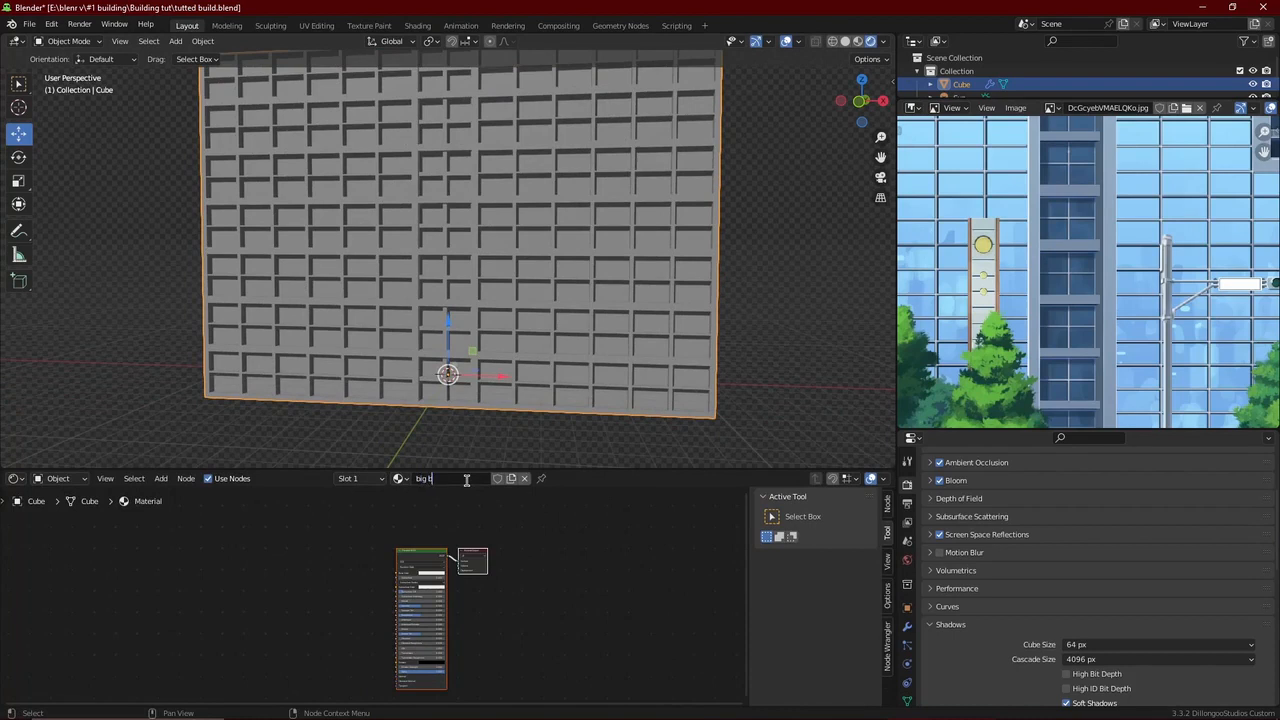
{"action": "scroll", "coordinate": [484, 522], "scroll_direction": "up", "scroll_amount": 2}
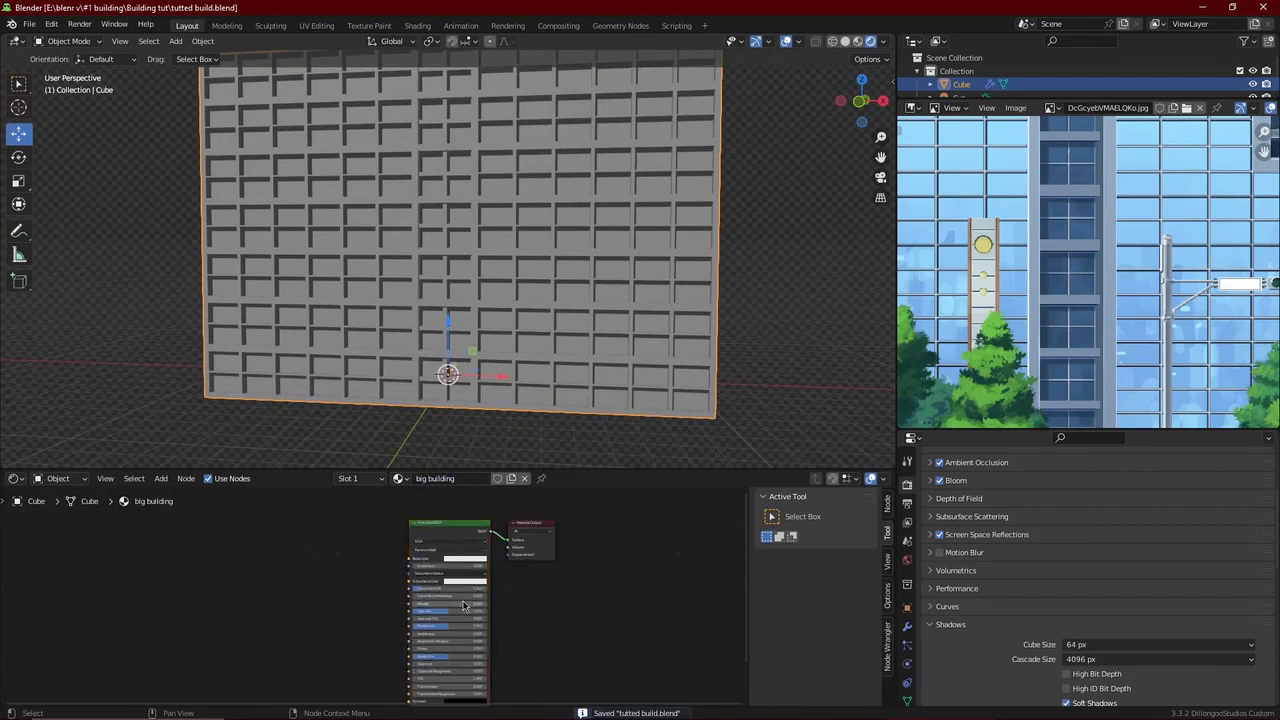
Set the Principled BSDF base color by sampling the grey-blue window frame in the reference image.
{"action": "middle_click_drag", "start_coordinate": [278, 578], "coordinate": [249, 603]}
{"action": "scroll", "coordinate": [384, 573], "scroll_direction": "up", "scroll_amount": 2}
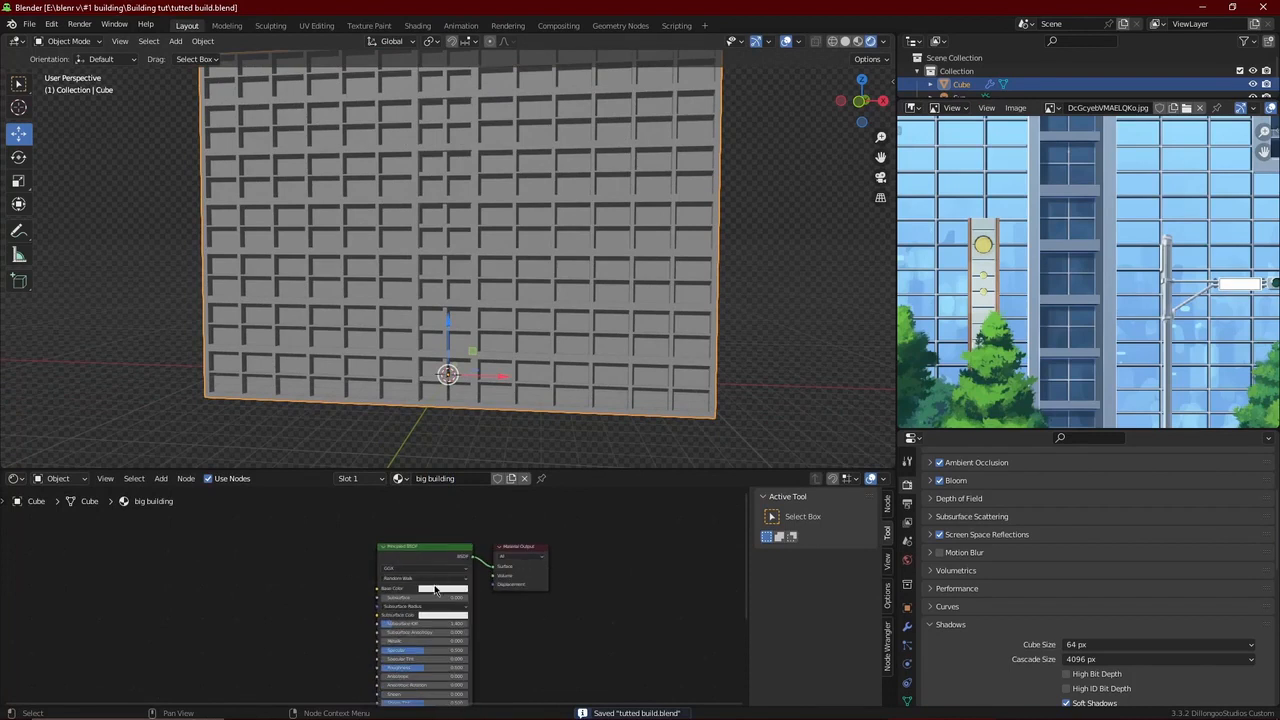
{"action": "left_click", "coordinate": [435, 590]}
{"action": "left_click", "coordinate": [489, 558]}
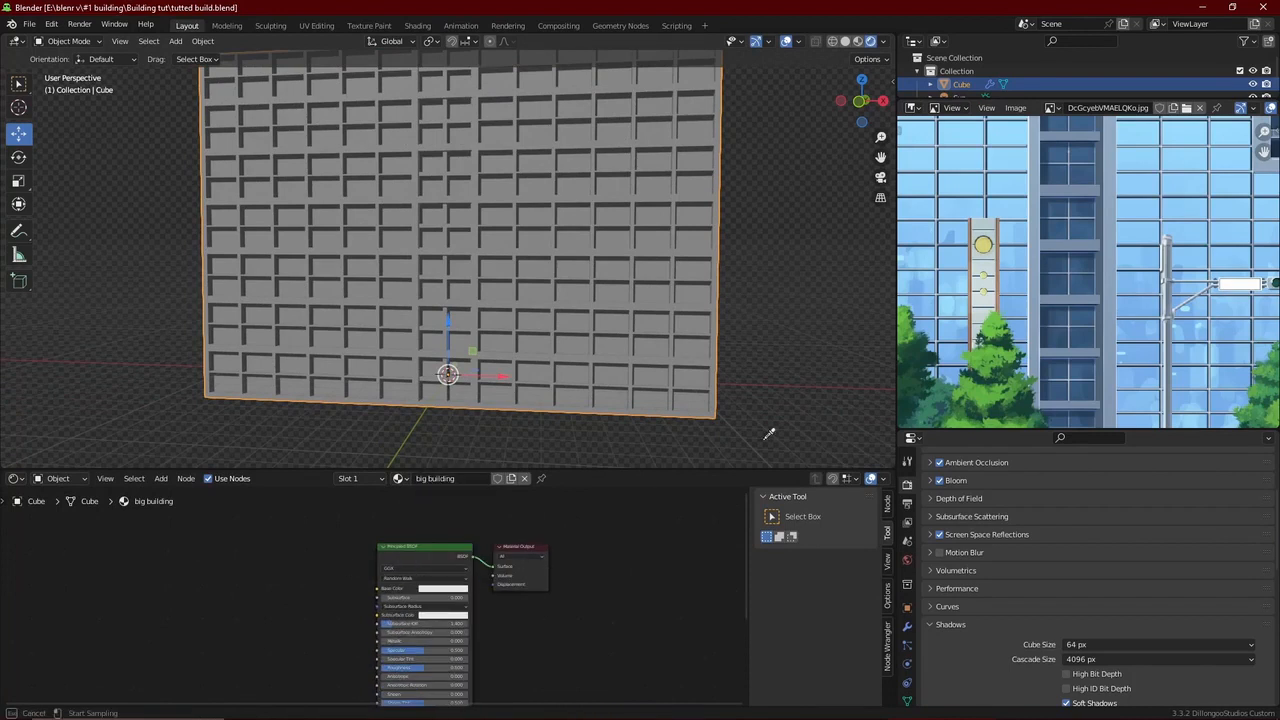
{"action": "left_click", "coordinate": [1042, 240]}
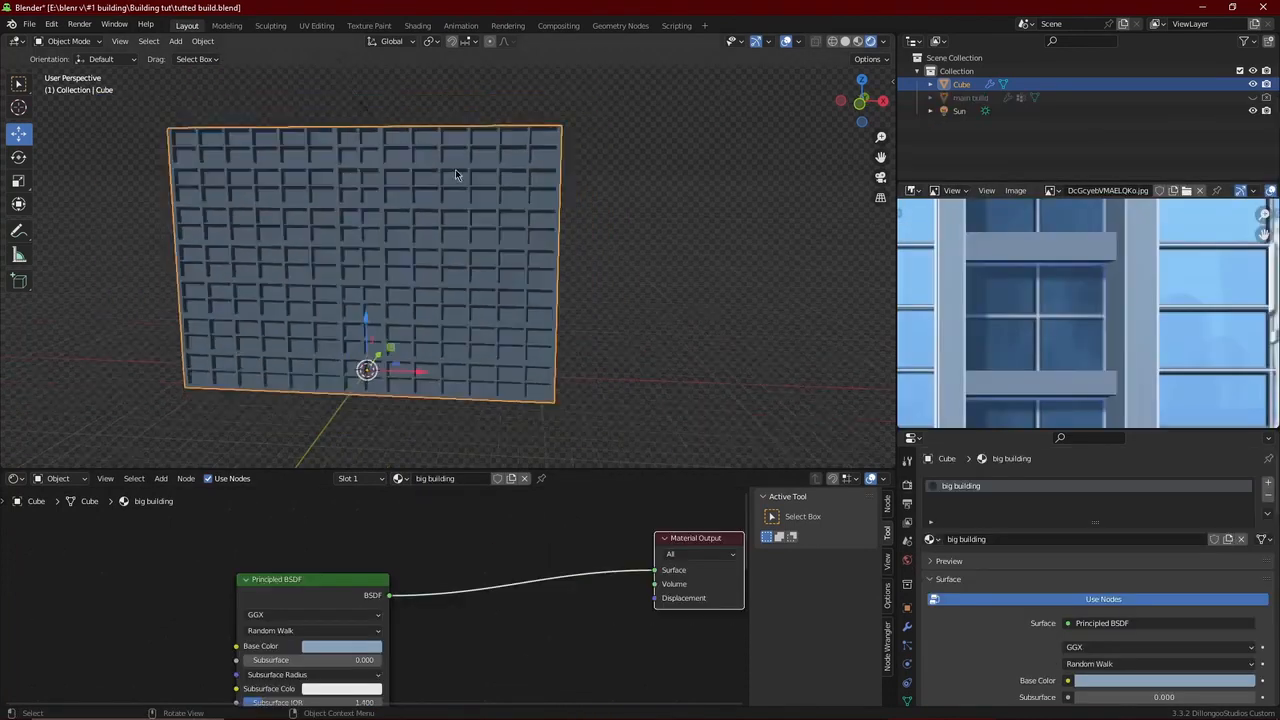
Check the Sun light's settings, reselect the building, and inspect its shading up close.
{"action": "middle_click_drag", "start_coordinate": [455, 169], "coordinate": [865, 80]}
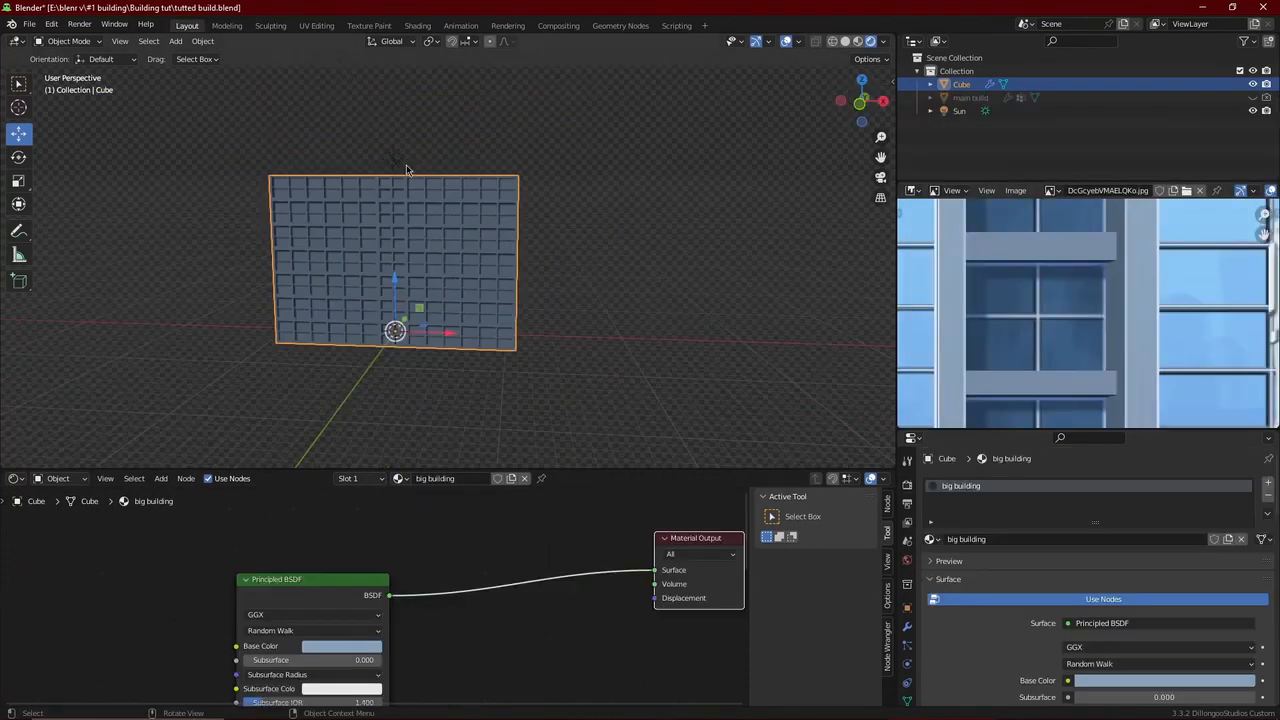
{"action": "left_click", "coordinate": [403, 165]}
{"action": "scroll", "coordinate": [620, 260], "scroll_direction": "up", "scroll_amount": 6}
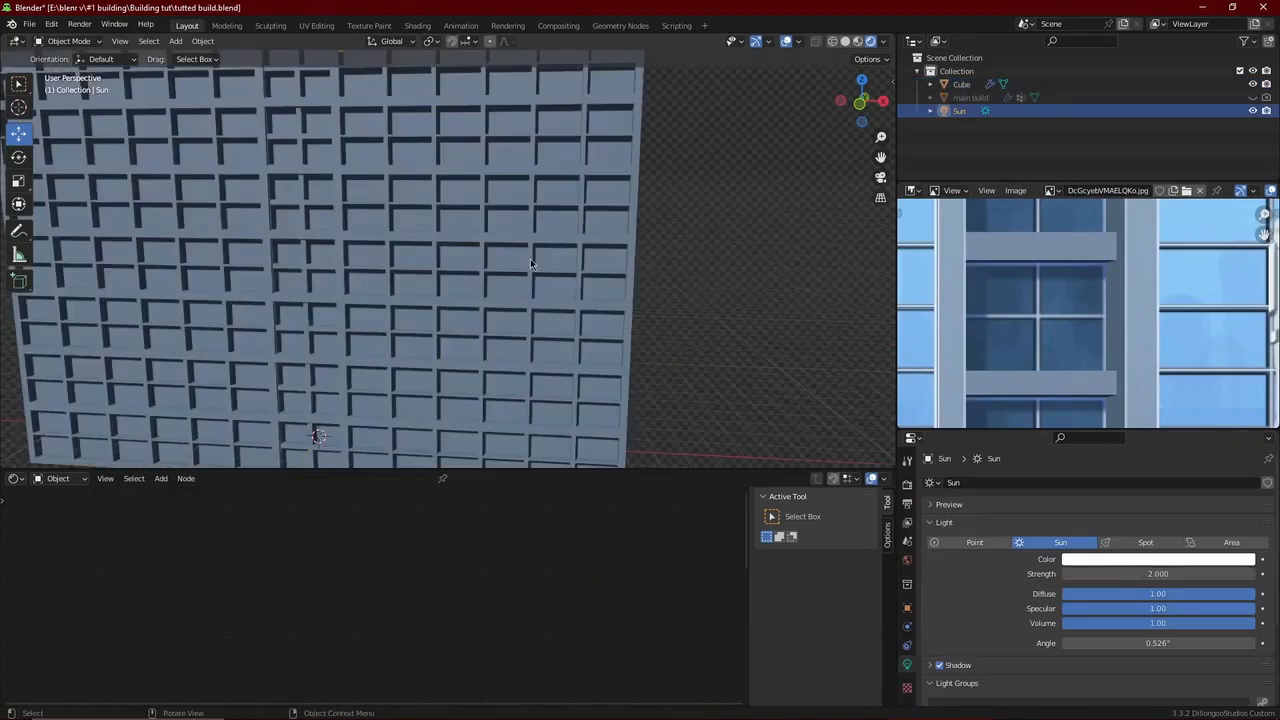
{"action": "left_click", "coordinate": [530, 258]}
{"action": "scroll", "coordinate": [585, 300], "scroll_direction": "up", "scroll_amount": 4}
{"action": "scroll", "coordinate": [567, 293], "scroll_direction": "down", "scroll_amount": 3}
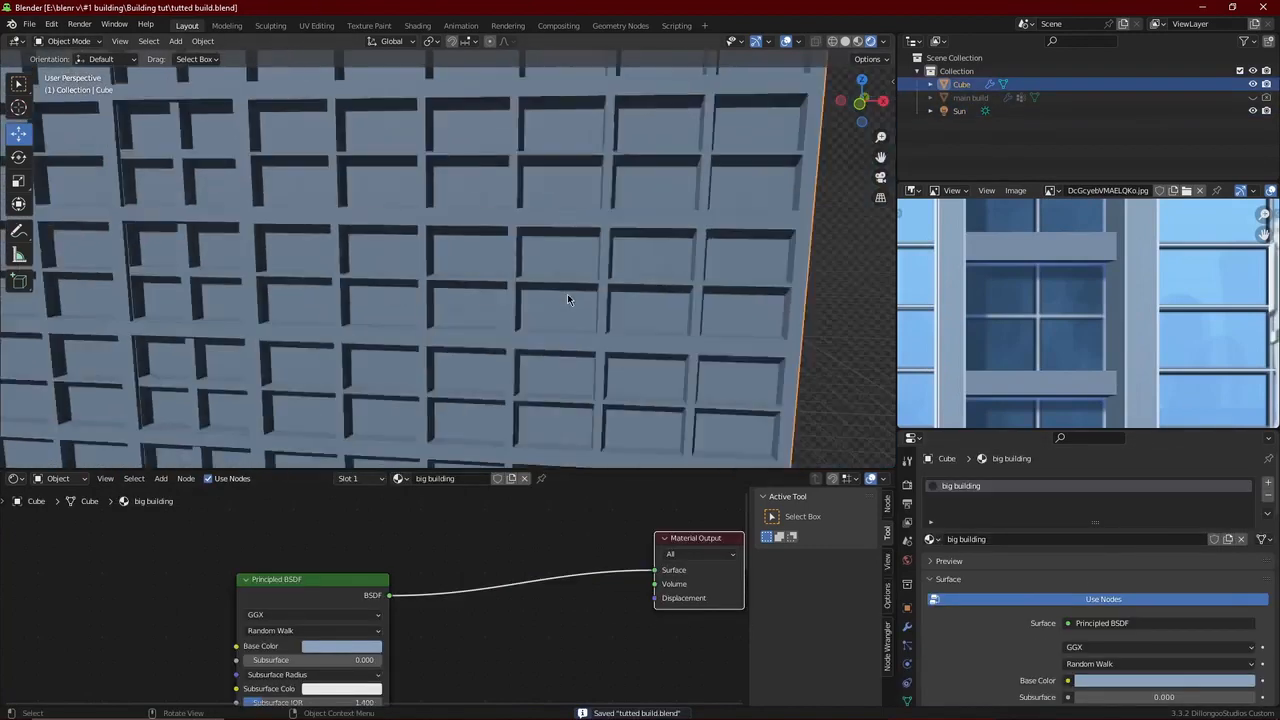
Lower the roughness of the building's Principled BSDF and try raising its Metallic value.
{"action": "middle_click_drag", "start_coordinate": [473, 577], "coordinate": [570, 452]}
{"action": "scroll", "coordinate": [402, 615], "scroll_direction": "up", "scroll_amount": 3}
{"action": "left_click_drag", "start_coordinate": [412, 657], "coordinate": [371, 657]}
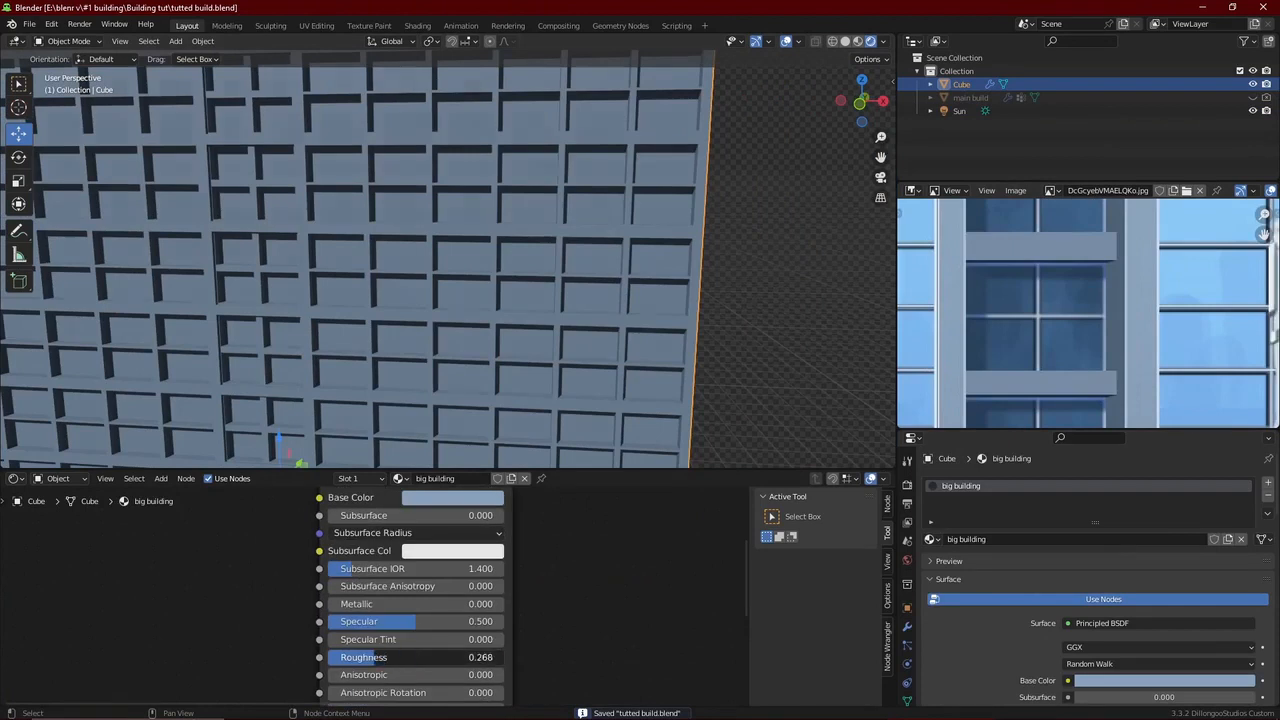
{"action": "left_click_drag", "start_coordinate": [372, 604], "coordinate": [500, 604]}
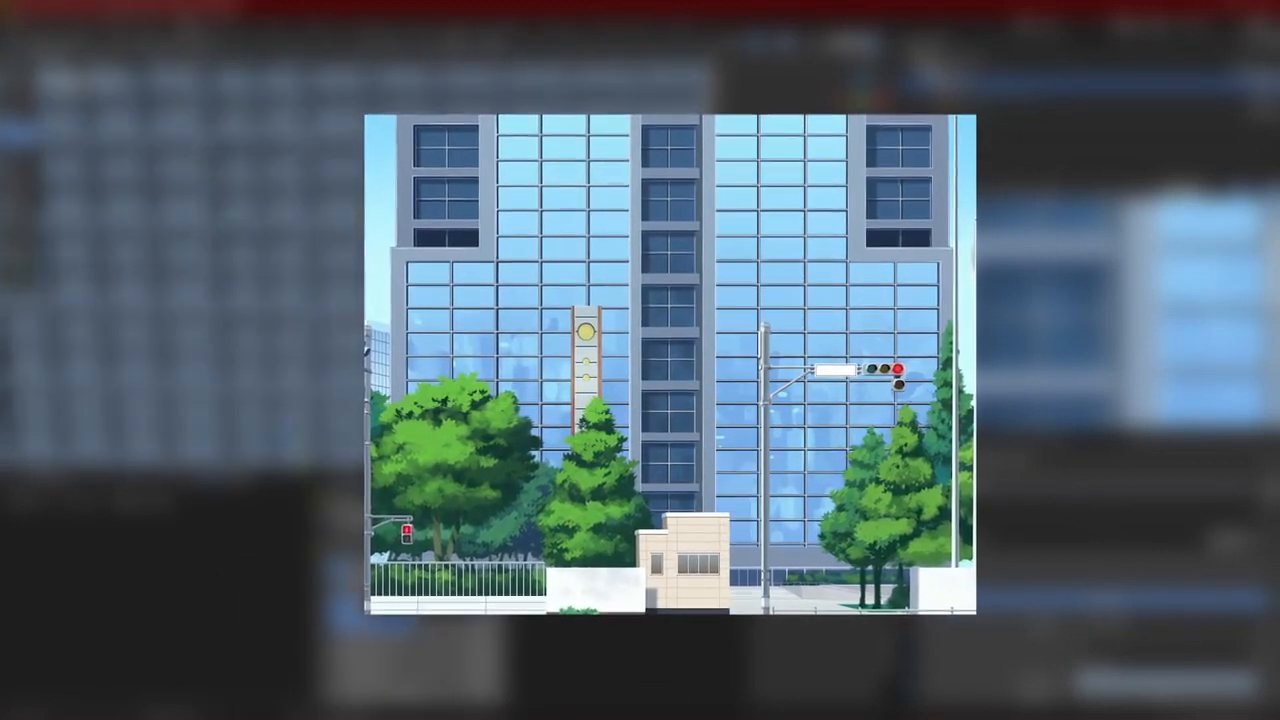
Scale the area light at the lower windows along the X axis and shift it slightly along X.
{"action": "middle_click_drag", "start_coordinate": [712, 350], "coordinate": [677, 297]}
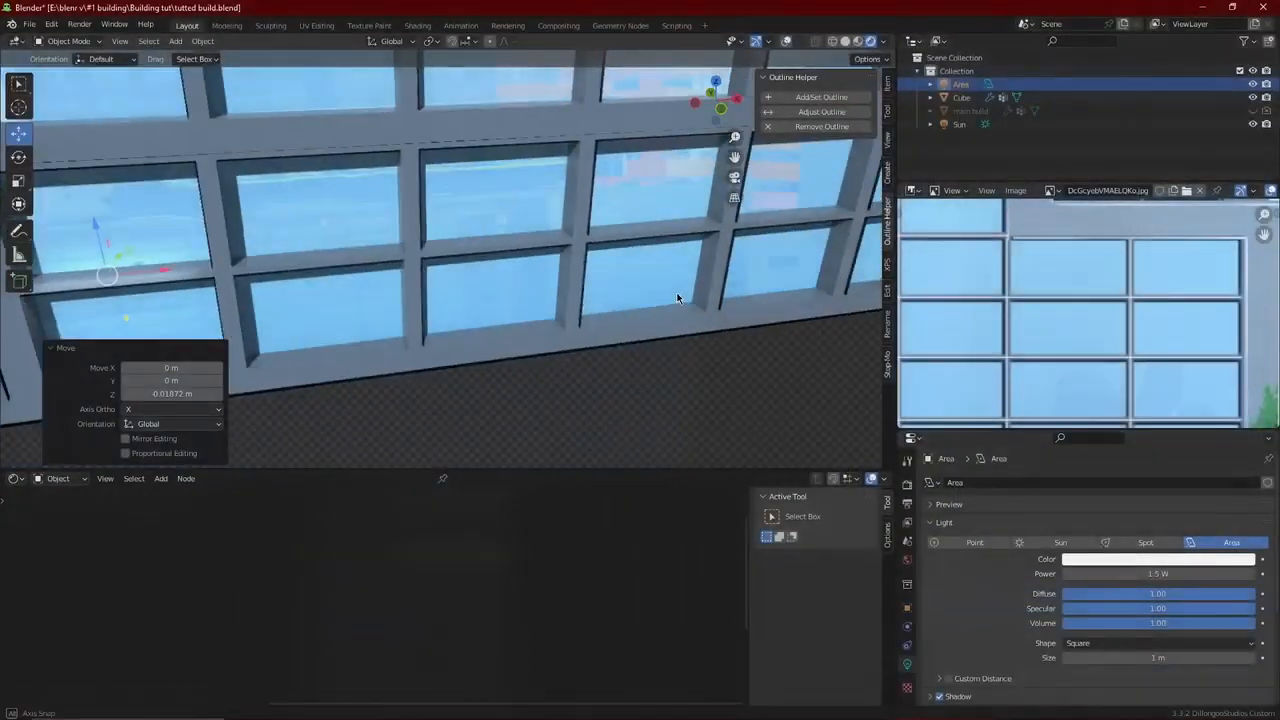
{"action": "scroll", "coordinate": [677, 297], "scroll_direction": "down", "scroll_amount": 3}
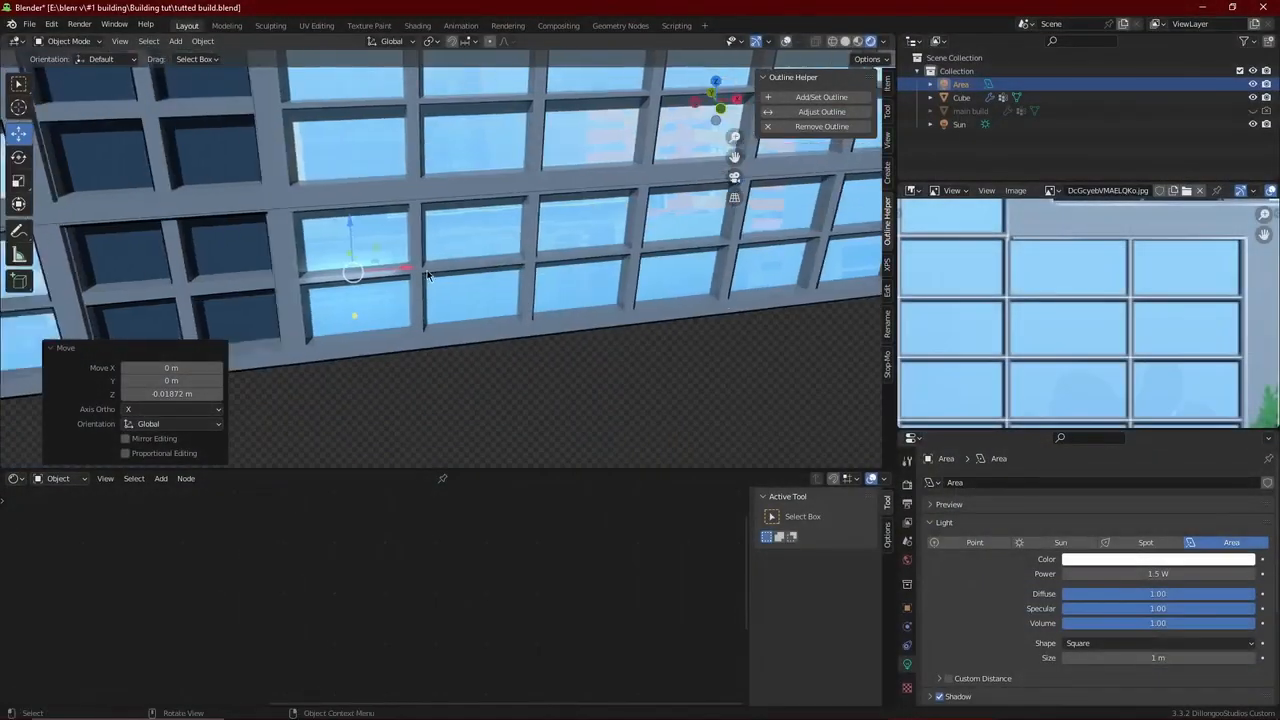
{"action": "scroll", "coordinate": [500, 265], "scroll_direction": "up", "scroll_amount": 3}
{"action": "key", "text": "s"}
{"action": "key", "text": "x"}
{"action": "left_click", "coordinate": [514, 263]}
{"action": "scroll", "coordinate": [436, 266], "scroll_direction": "down", "scroll_amount": 4}
{"action": "left_click_drag", "start_coordinate": [436, 266], "coordinate": [446, 267]}
{"action": "left_click", "coordinate": [614, 360]}
{"action": "middle_click_drag", "start_coordinate": [482, 324], "coordinate": [460, 284]}
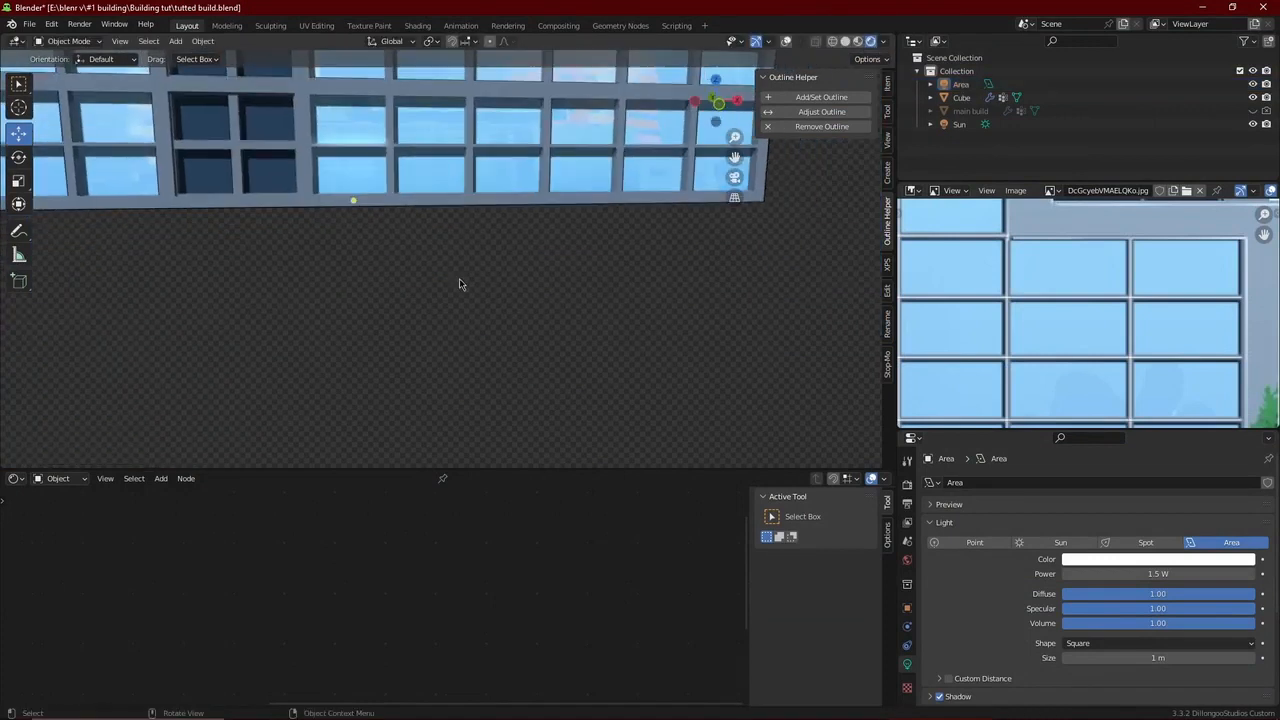
Show the viewport overlays, duplicate the area light, and move the copy along X to the neighbouring windows.
{"action": "left_click", "coordinate": [786, 43]}
{"action": "middle_click_drag", "start_coordinate": [580, 140], "coordinate": [444, 255]}
{"action": "left_click", "coordinate": [494, 188]}
{"action": "key", "text": "shift+d"}
{"action": "right_click", "coordinate": [444, 255]}
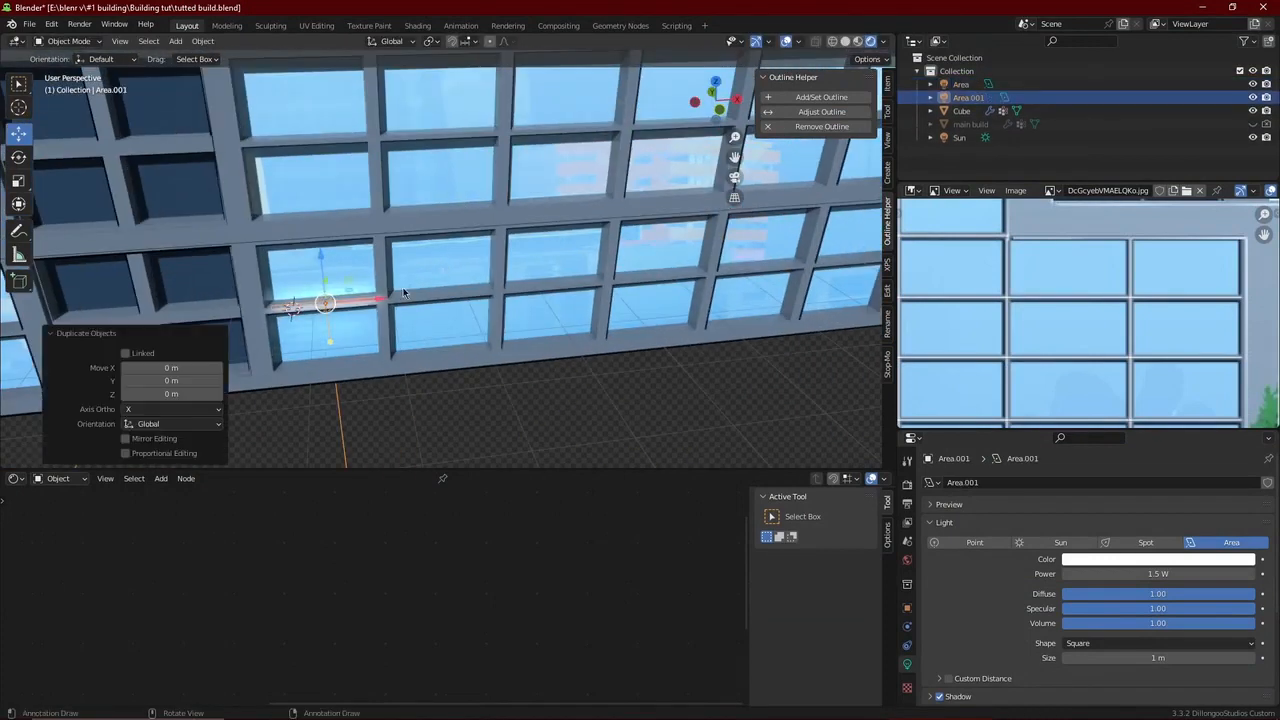
{"action": "left_click_drag", "start_coordinate": [372, 298], "coordinate": [608, 280]}
Duplicate the area light once more in place and hide the viewport overlays.
{"action": "key", "text": "shift+d"}
{"action": "right_click", "coordinate": [490, 289]}
{"action": "left_click", "coordinate": [786, 42]}
{"action": "scroll", "coordinate": [560, 240], "scroll_direction": "down", "scroll_amount": 2}
{"action": "middle_click_drag", "start_coordinate": [508, 284], "coordinate": [449, 273]}
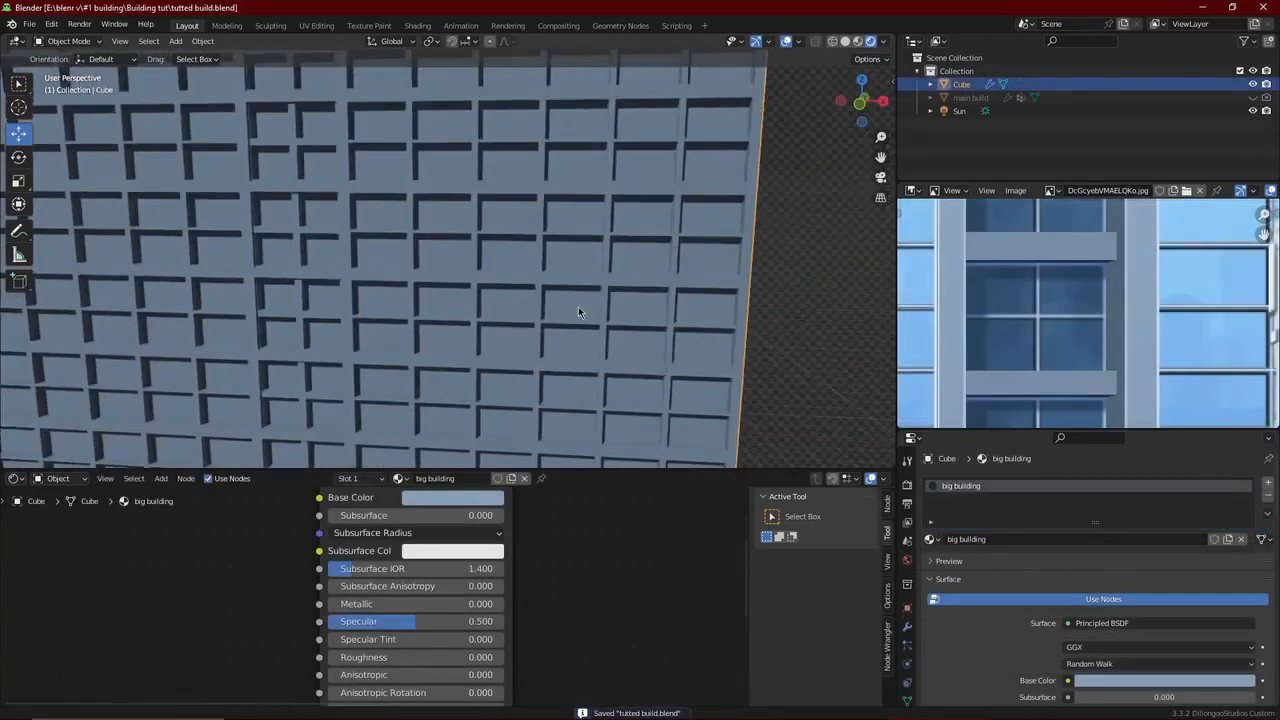
Add a Mix color node to the "big building" material.
{"action": "scroll", "coordinate": [578, 306], "scroll_direction": "up", "scroll_amount": 4}
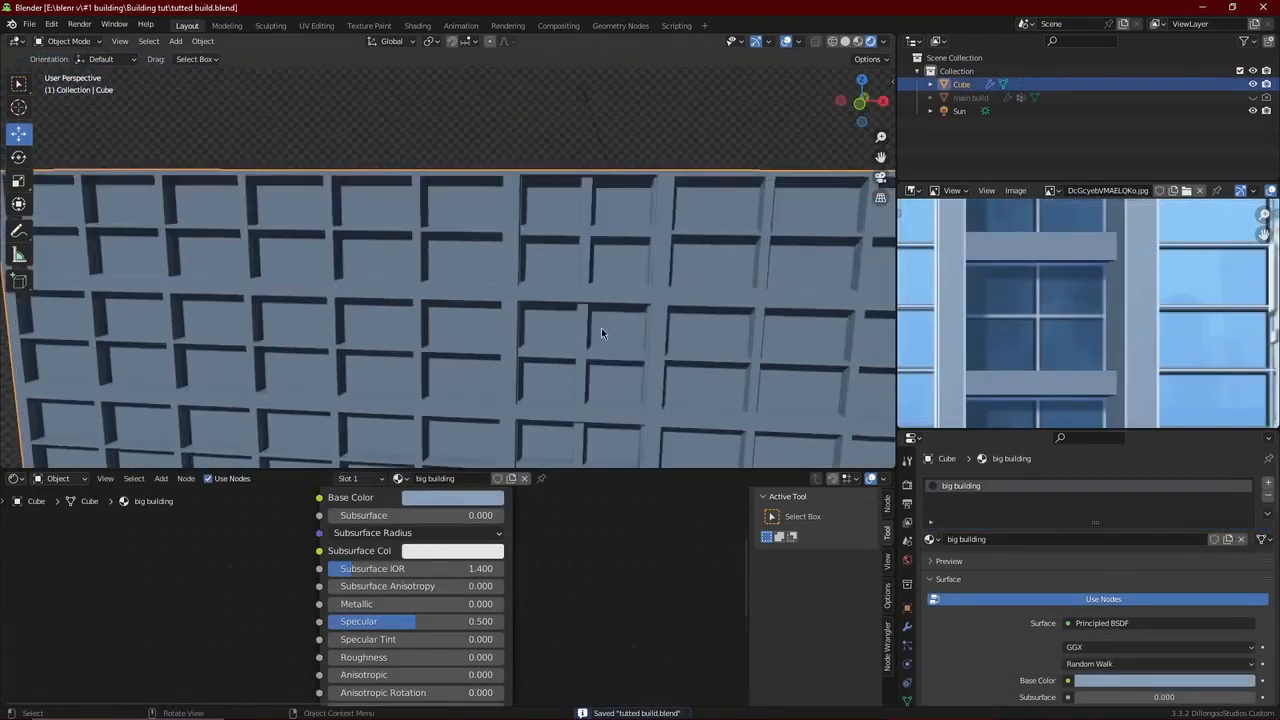
{"action": "scroll", "coordinate": [532, 318], "scroll_direction": "up", "scroll_amount": 2}
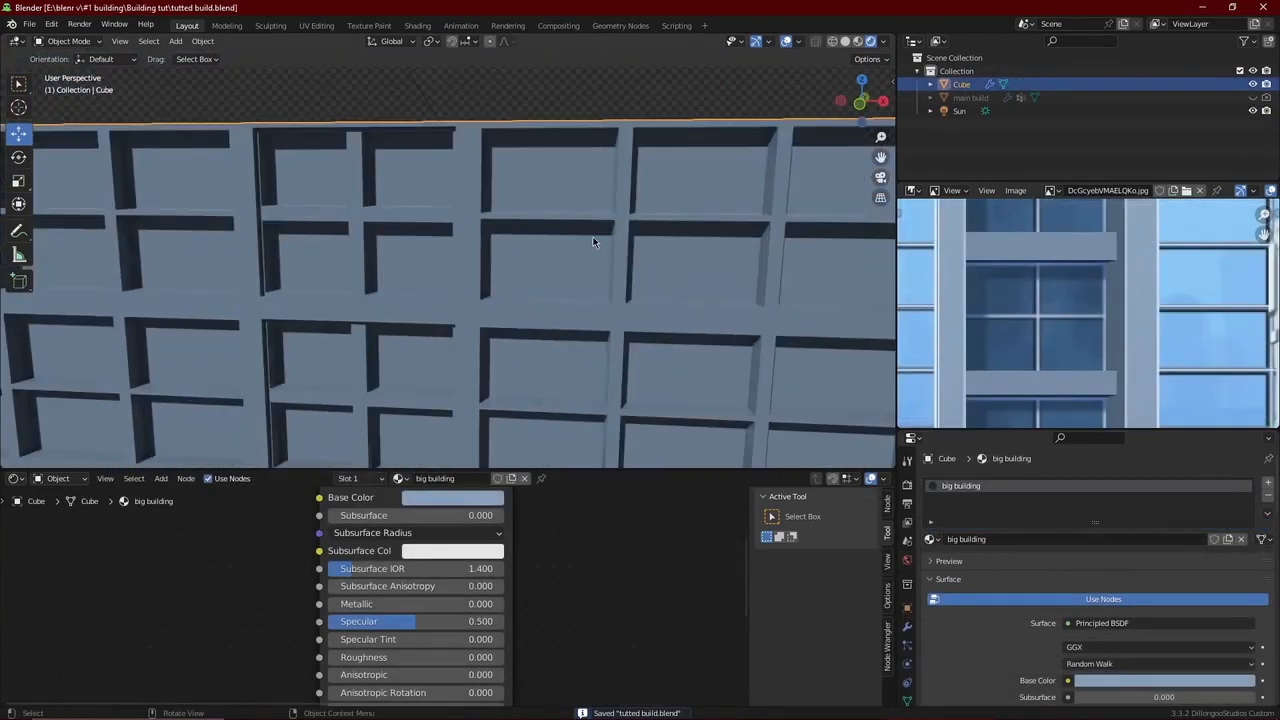
{"action": "scroll", "coordinate": [626, 569], "scroll_direction": "down", "scroll_amount": 8}
{"action": "middle_click_drag", "start_coordinate": [549, 571], "coordinate": [466, 650]}
{"action": "left_click", "coordinate": [434, 551]}
{"action": "key", "text": "shift+a"}
{"action": "left_click", "coordinate": [587, 493]}
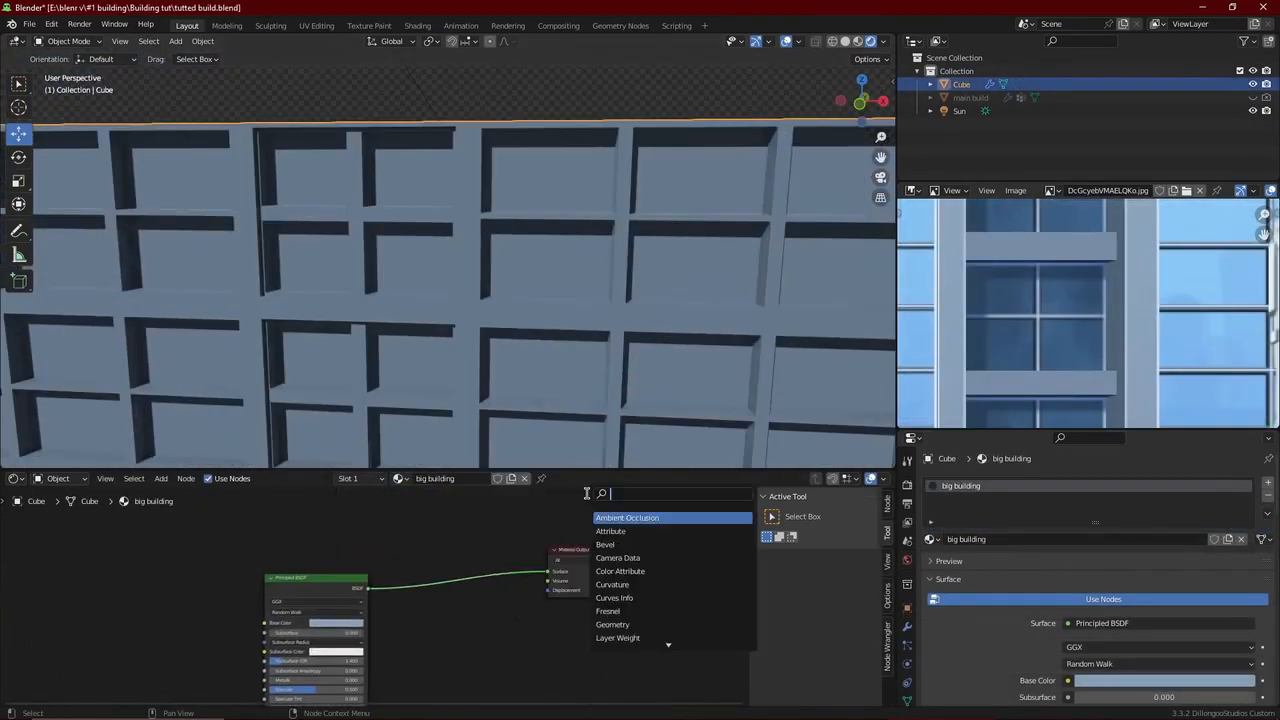
{"action": "left_click", "coordinate": [629, 514]}
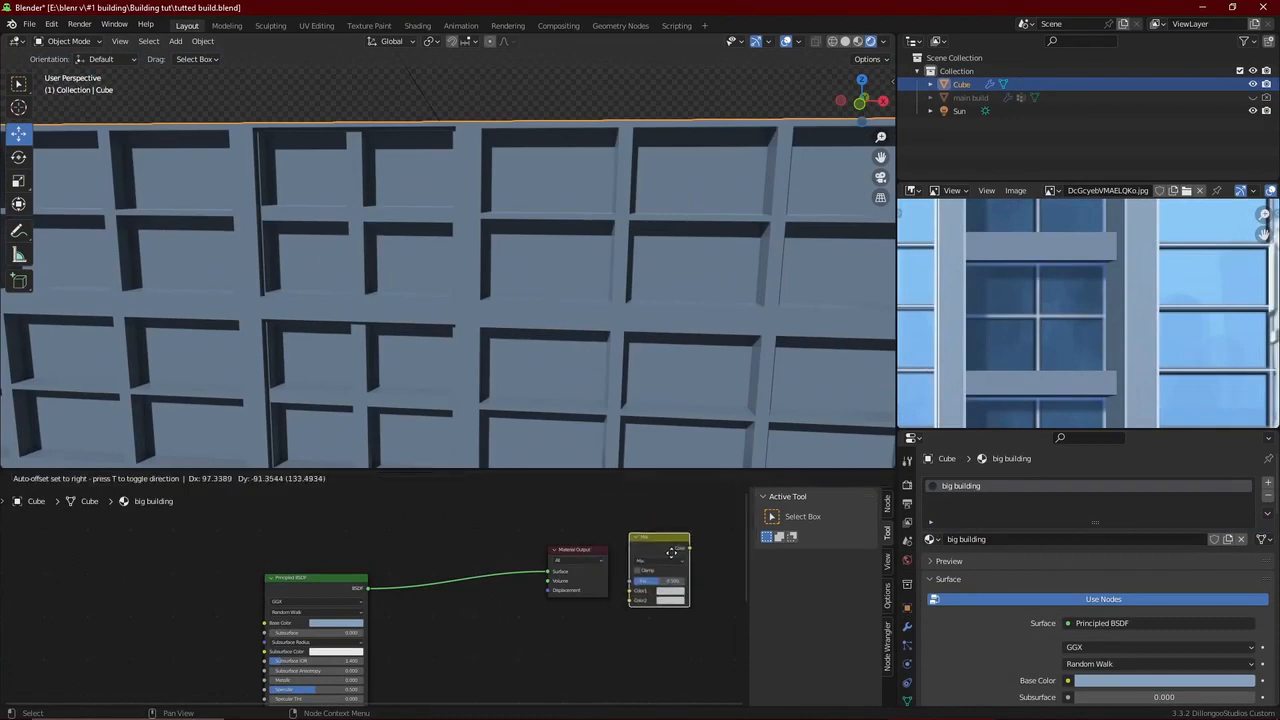
{"action": "left_click", "coordinate": [668, 541]}
Add a Shader to RGB node after the Principled BSDF and route its color through the Mix node to the output.
{"action": "key", "text": "shift+a"}
{"action": "left_click", "coordinate": [662, 519]}
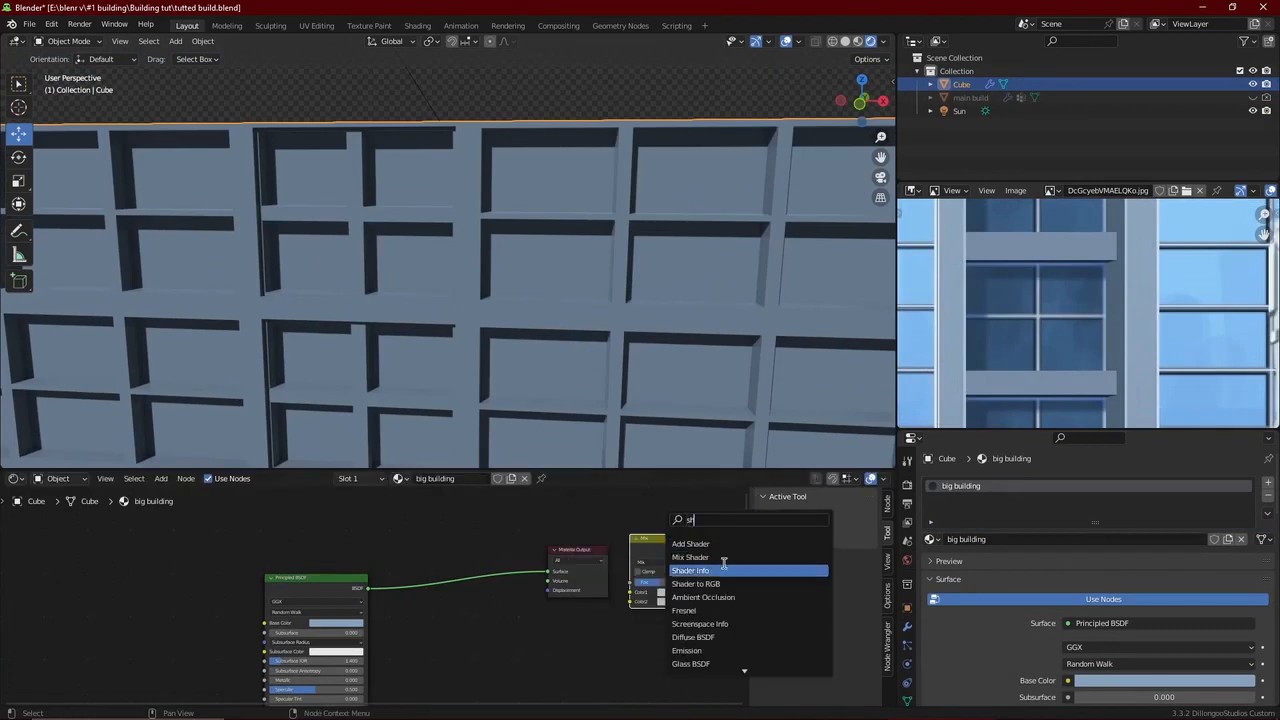
{"action": "left_click", "coordinate": [700, 583]}
{"action": "left_click", "coordinate": [487, 562]}
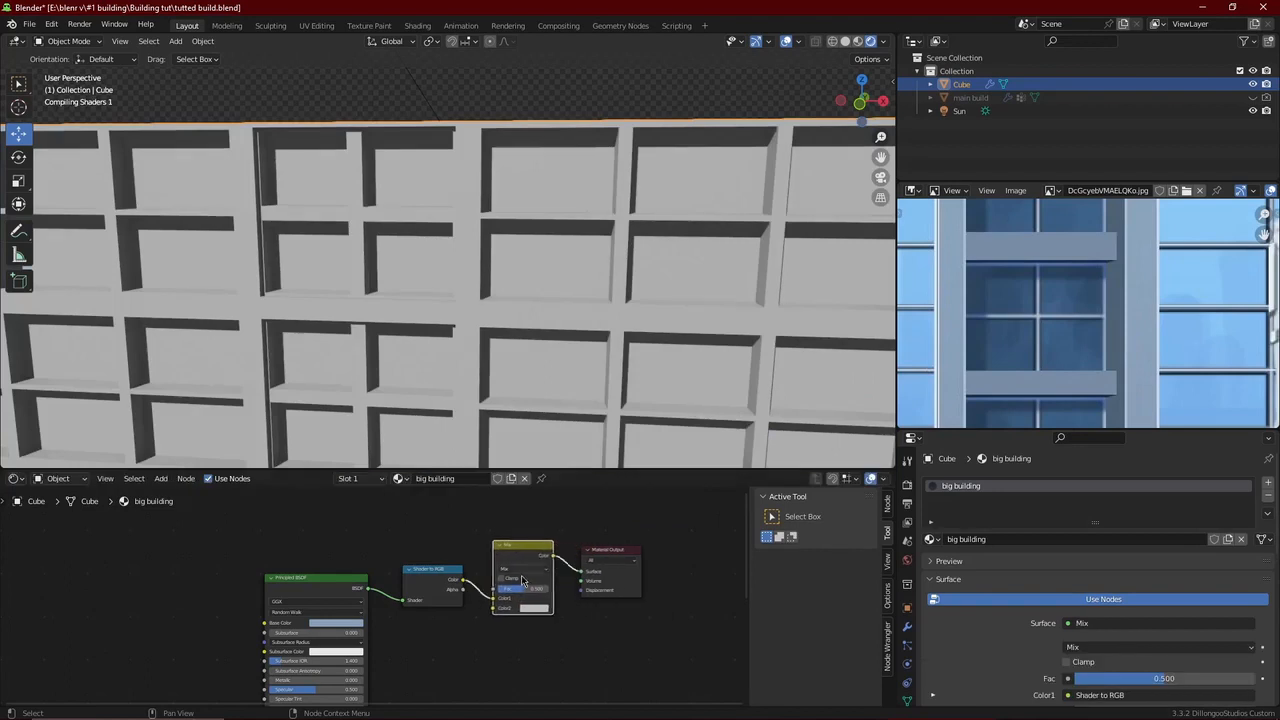
Set the Mix node to Color Dodge and connect a new Curvature node's Scene Curvature output to its second color input.
{"action": "left_click", "coordinate": [525, 568]}
{"action": "left_click", "coordinate": [523, 505]}
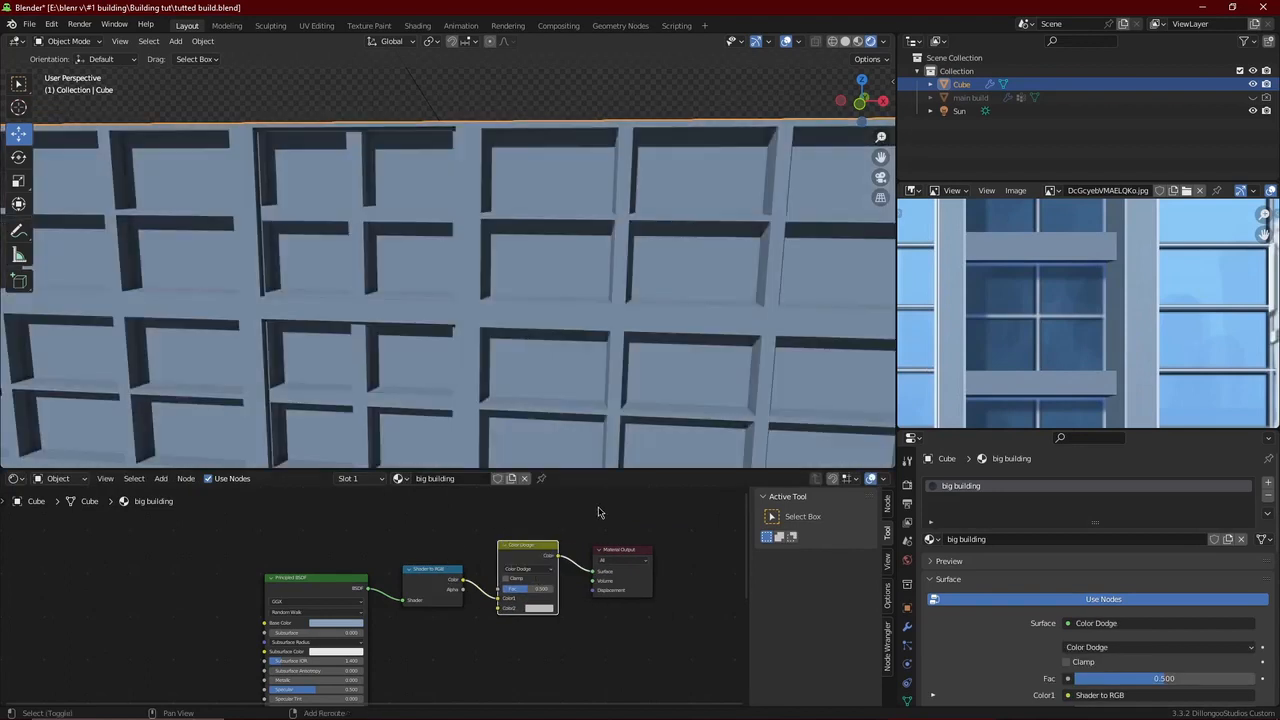
{"action": "key", "text": "shift+a"}
{"action": "left_click", "coordinate": [598, 507]}
{"action": "left_click", "coordinate": [626, 530]}
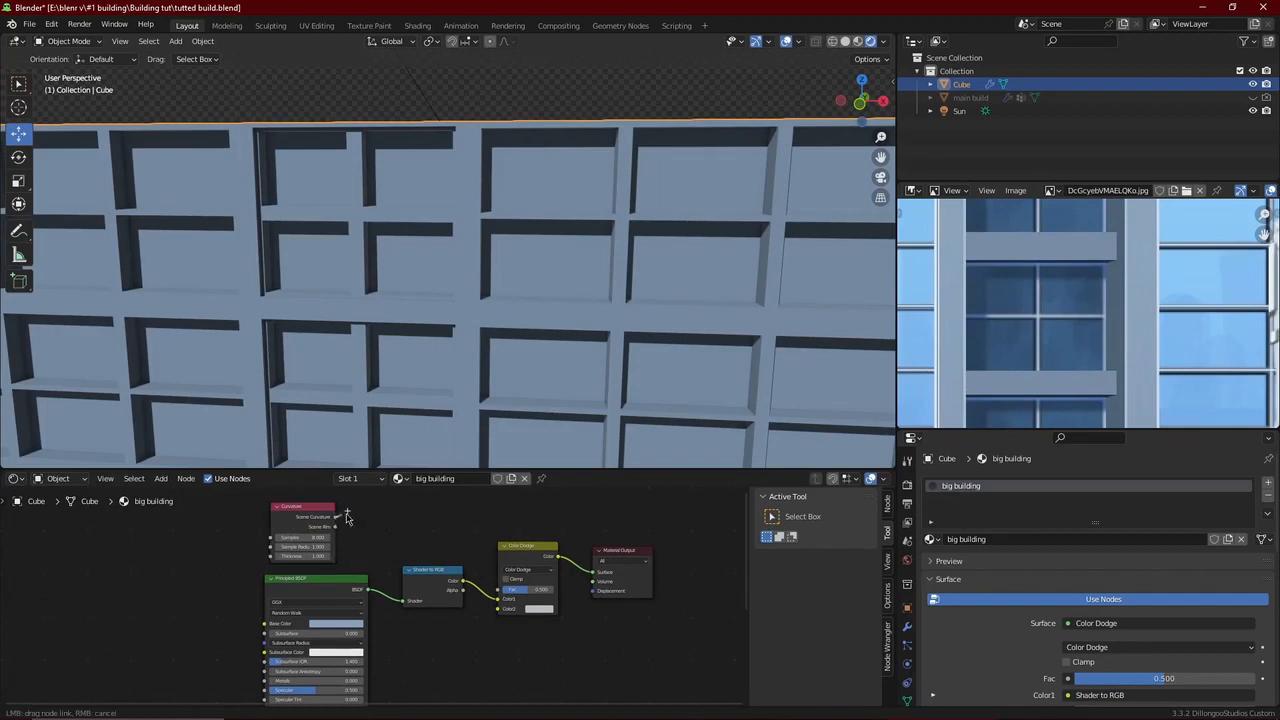
{"action": "left_click_drag", "start_coordinate": [488, 611], "coordinate": [335, 639]}
Insert an Emission node and a duplicate of the Shader to RGB node between the Curvature node and the Color Dodge node.
{"action": "key", "text": "shift+a"}
{"action": "type", "text": "e"}
{"action": "key", "text": "Return"}
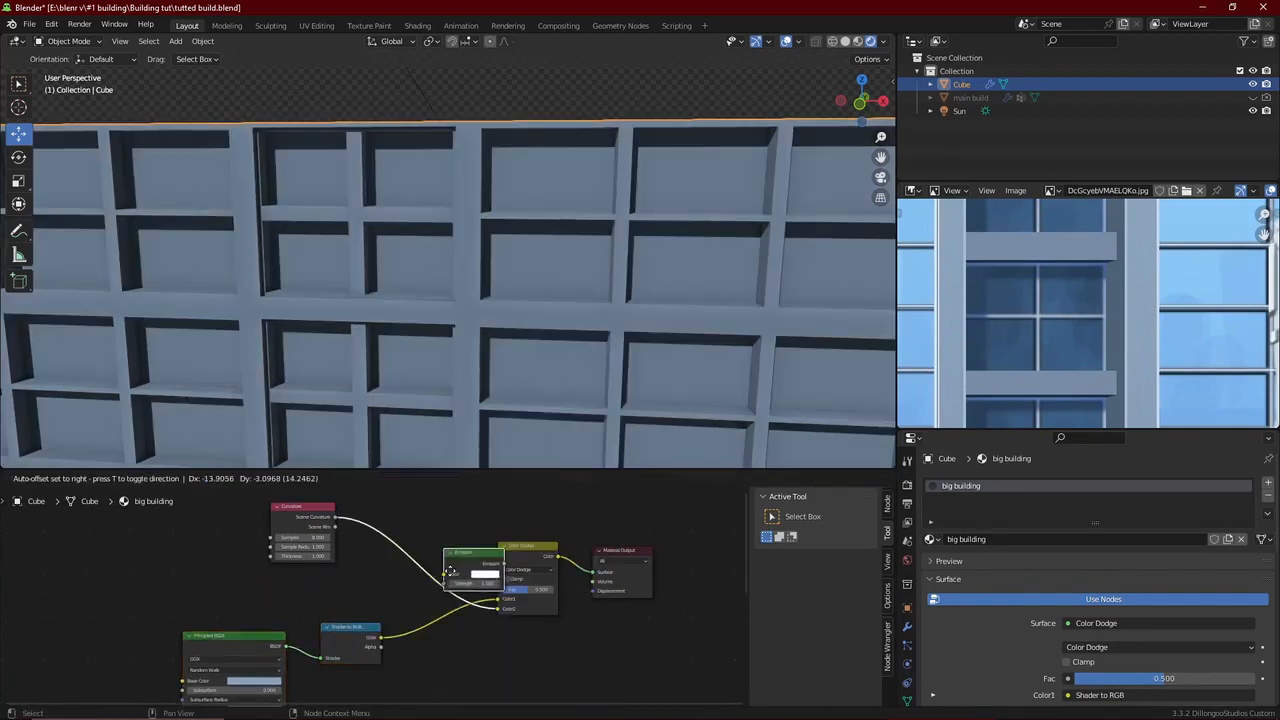
{"action": "left_click", "coordinate": [330, 612]}
{"action": "left_click", "coordinate": [344, 643]}
{"action": "key", "text": "shift+d"}
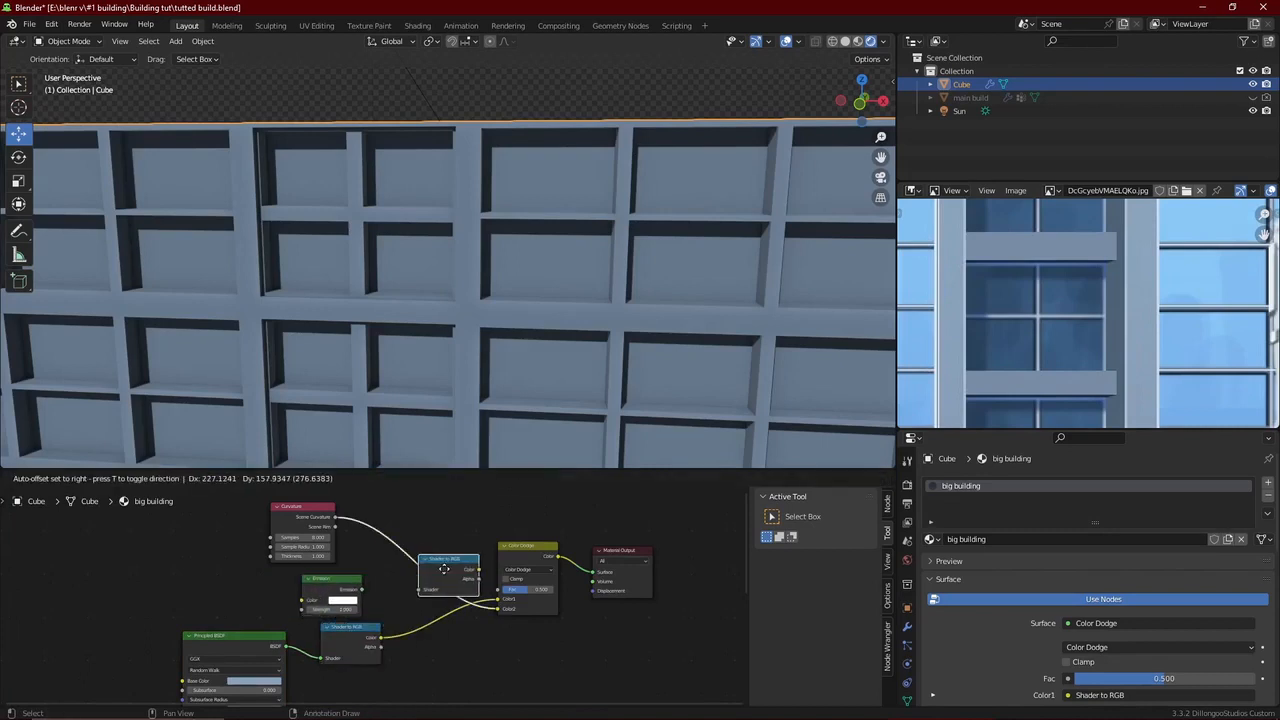
{"action": "left_click", "coordinate": [426, 575]}
{"action": "left_click_drag", "start_coordinate": [334, 588], "coordinate": [362, 559]}
Set the Color Dodge factor to 1 and the Curvature node's samples to 1 with a sample radius of 0.1.
{"action": "left_click_drag", "start_coordinate": [598, 590], "coordinate": [597, 589]}
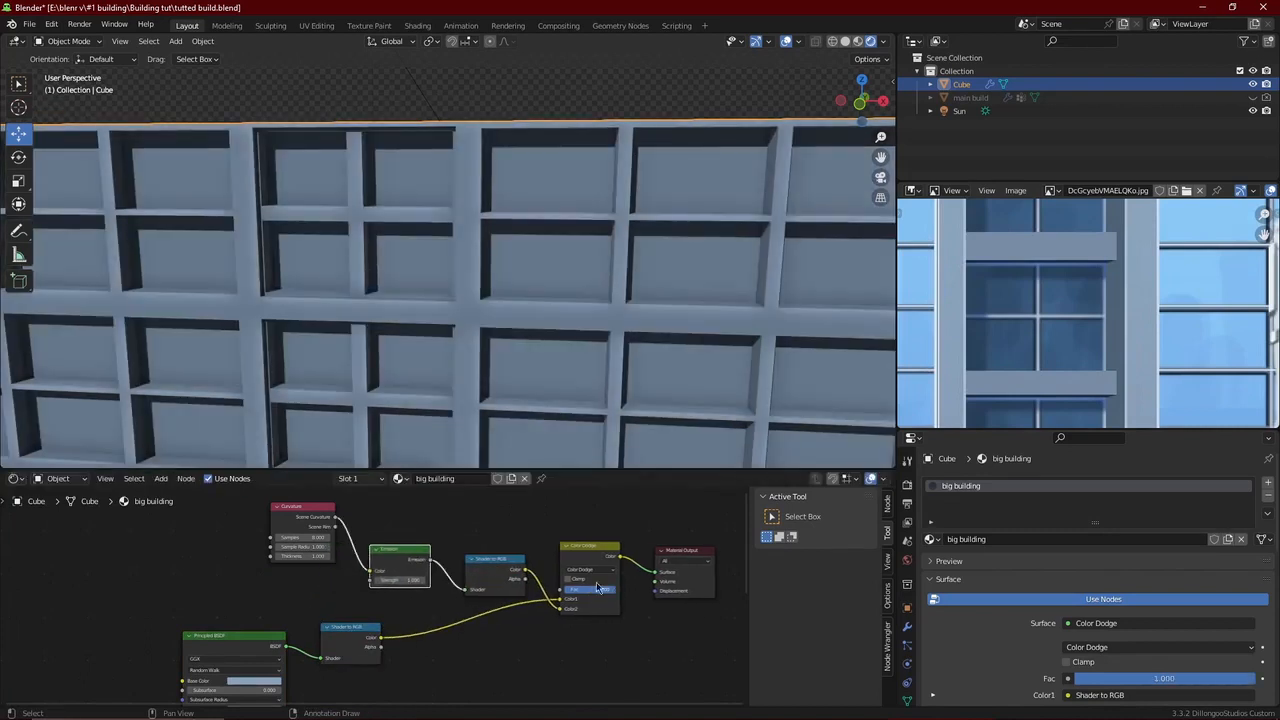
{"action": "type", "text": "1"}
{"action": "key", "text": "Return"}
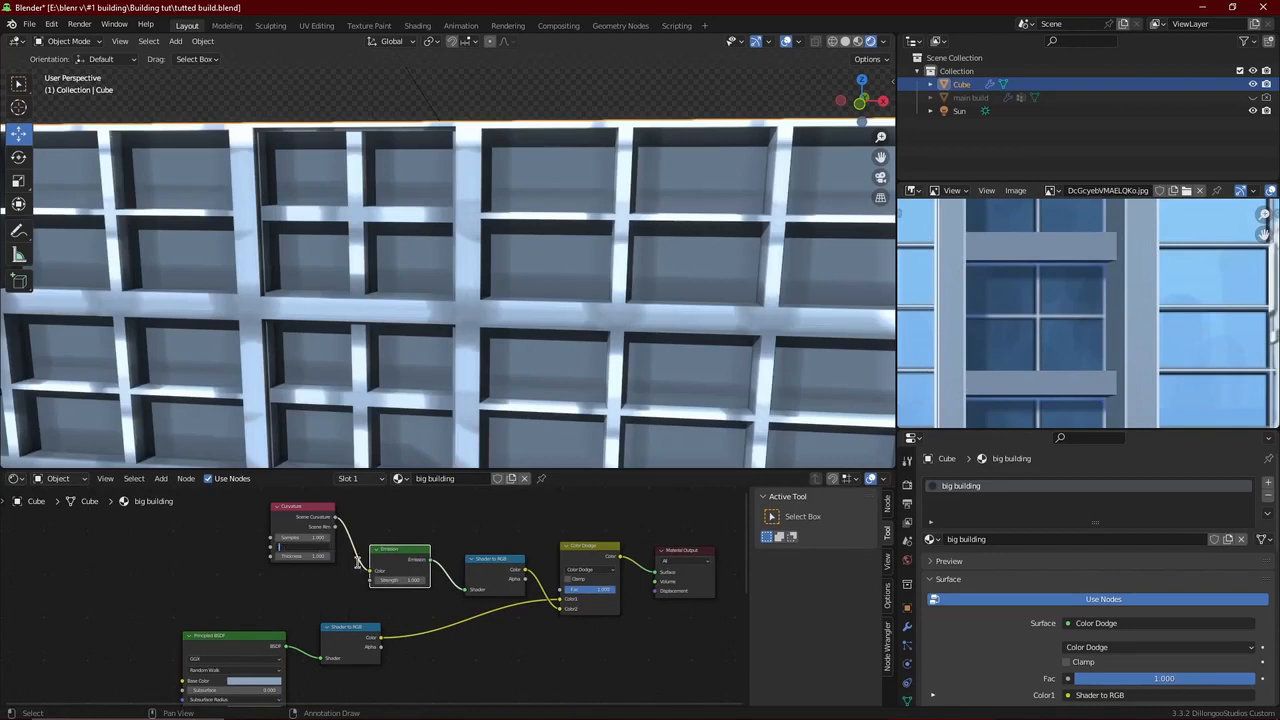
{"action": "type", "text": ".1"}
{"action": "key", "text": "Return"}
In Edit Mode, select all recessed window pane faces of the cube's bottom-row base module and assign them to a new material slot.
{"action": "scroll", "coordinate": [631, 371], "scroll_direction": "down", "scroll_amount": 4}
{"action": "scroll", "coordinate": [594, 149], "scroll_direction": "down", "scroll_amount": 3}
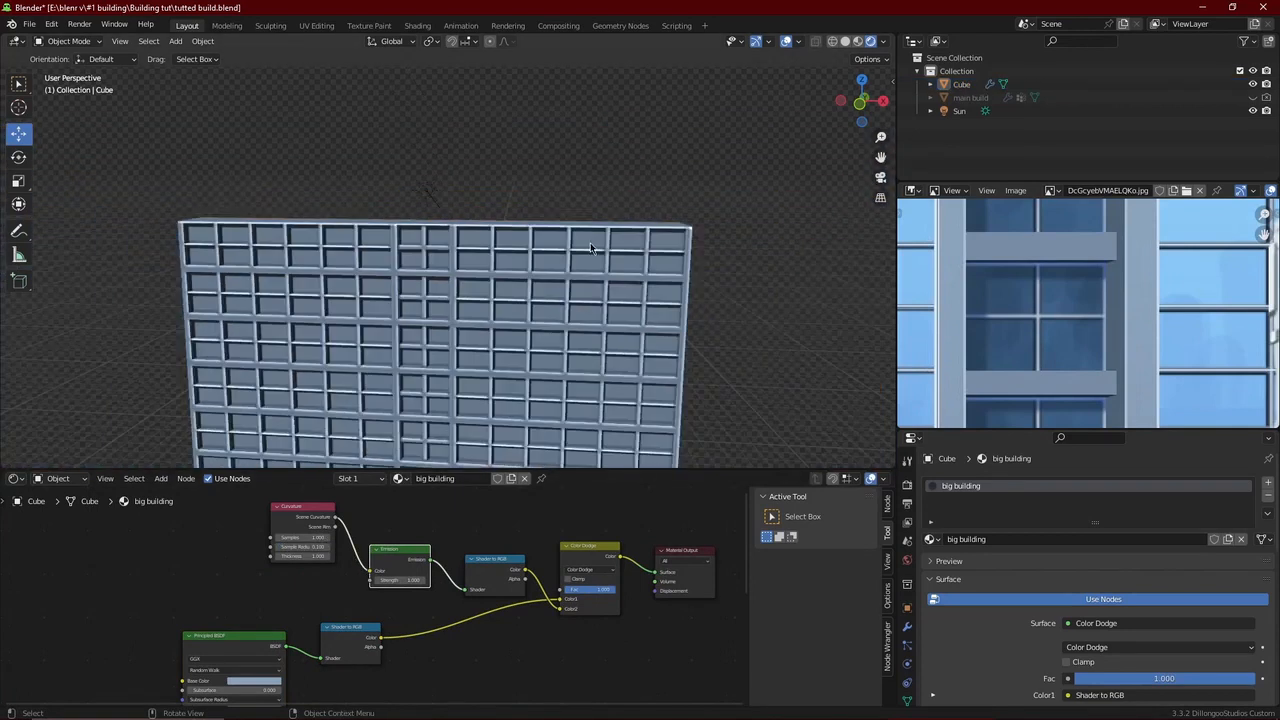
{"action": "middle_click_drag", "start_coordinate": [594, 149], "coordinate": [585, 290]}
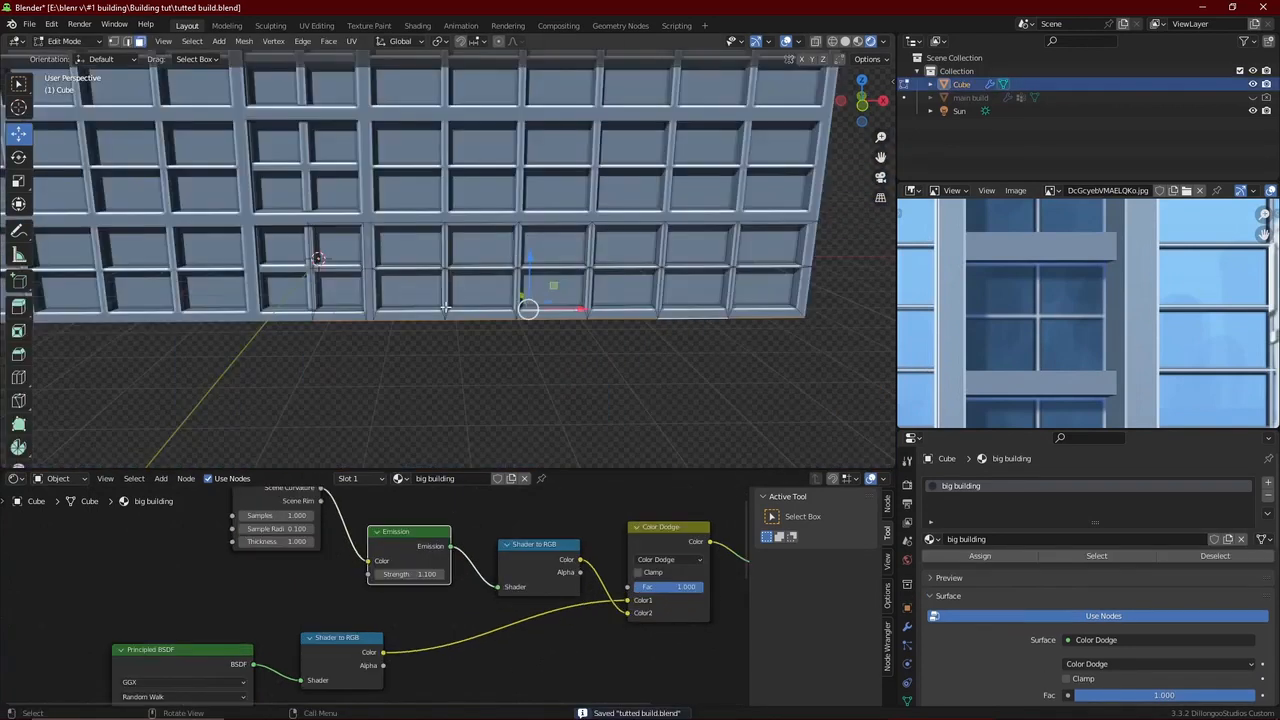
{"action": "scroll", "coordinate": [445, 308], "scroll_direction": "up", "scroll_amount": 2}
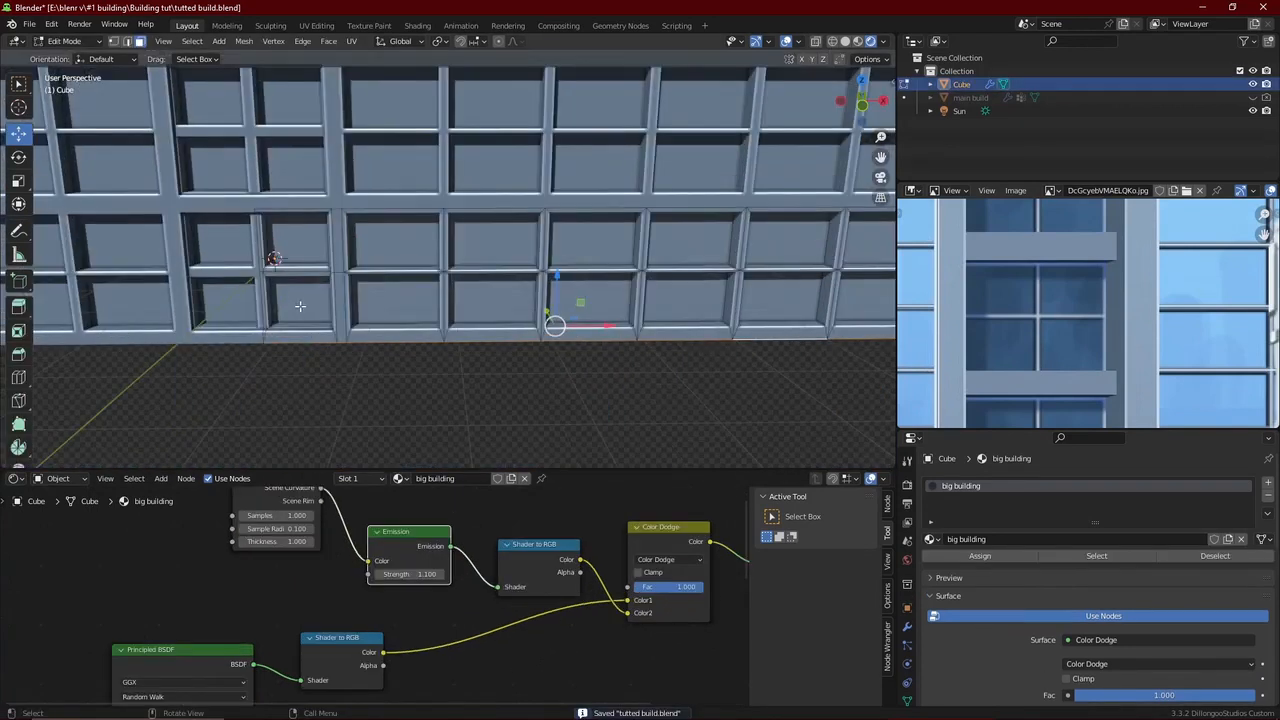
{"action": "left_click", "coordinate": [300, 306]}
{"action": "left_click", "coordinate": [306, 254], "text": "shift"}
{"action": "left_click", "coordinate": [307, 242], "text": "shift"}
{"action": "left_click", "coordinate": [384, 241], "text": "shift"}
{"action": "left_click", "coordinate": [391, 295], "text": "shift"}
{"action": "left_click", "coordinate": [492, 298], "text": "shift"}
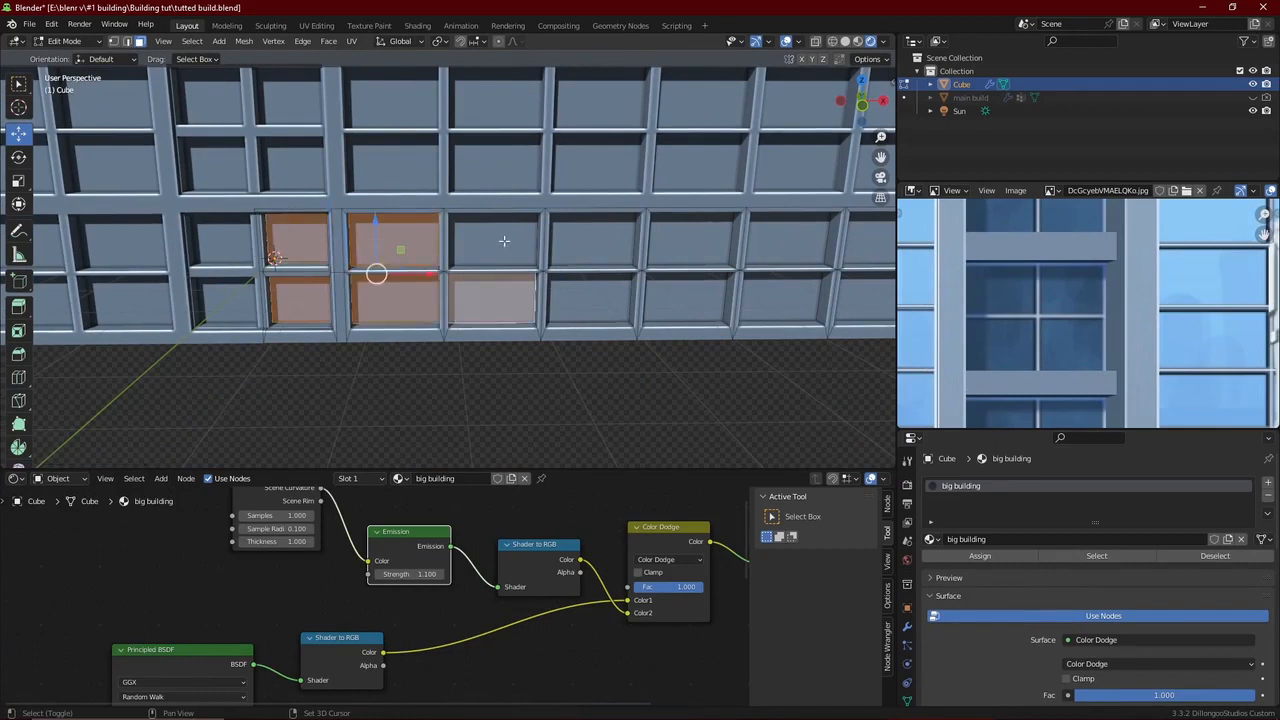
{"action": "left_click", "coordinate": [495, 240], "text": "shift"}
{"action": "left_click", "coordinate": [592, 240], "text": "shift"}
{"action": "left_click", "coordinate": [590, 298], "text": "shift"}
{"action": "left_click", "coordinate": [686, 298], "text": "shift"}
{"action": "left_click", "coordinate": [690, 240], "text": "shift"}
{"action": "left_click", "coordinate": [789, 321], "text": "shift"}
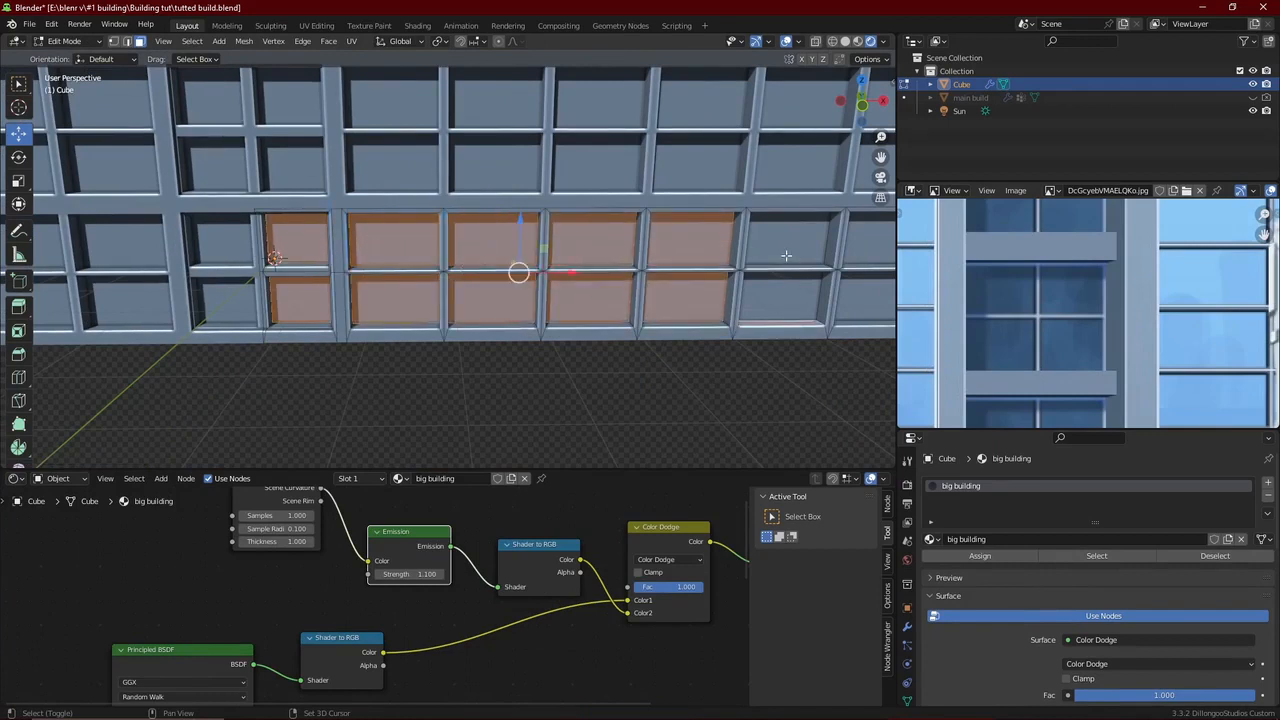
{"action": "left_click", "coordinate": [774, 312], "text": "shift"}
{"action": "left_click", "coordinate": [781, 248], "text": "shift"}
{"action": "middle_click_drag", "start_coordinate": [785, 245], "coordinate": [583, 259], "text": "shift"}
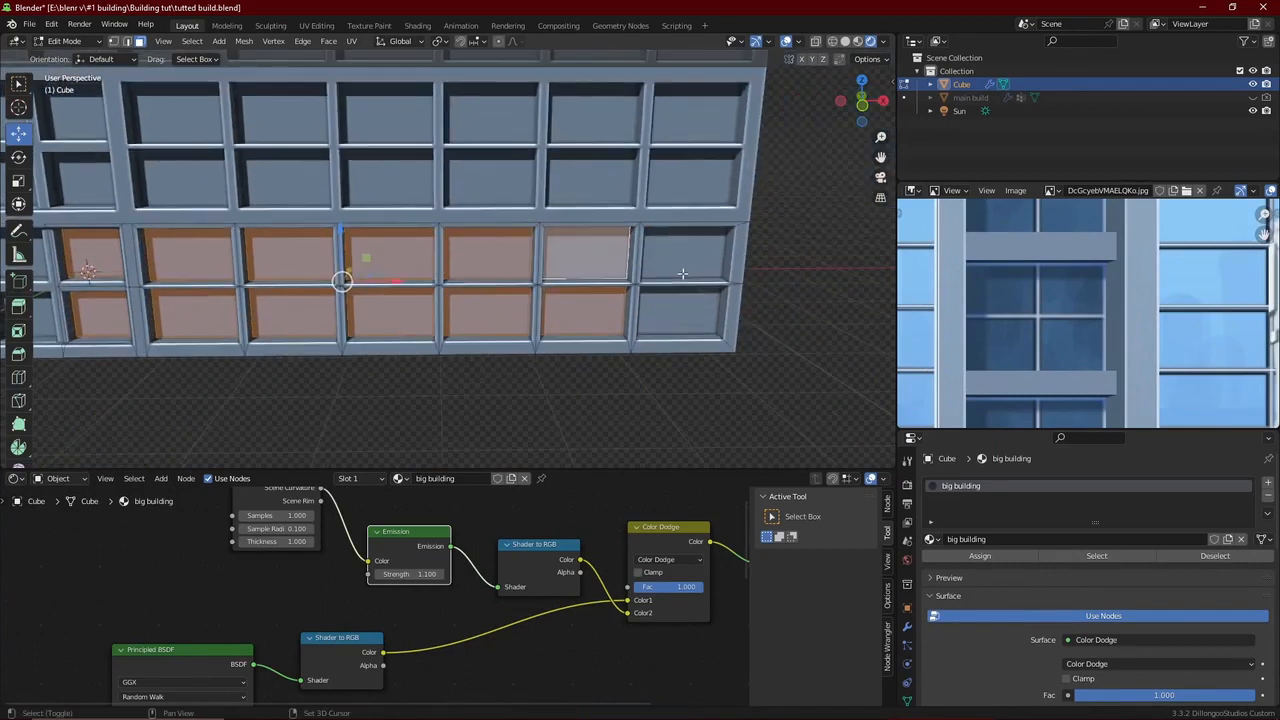
{"action": "left_click", "coordinate": [683, 270], "text": "shift"}
{"action": "left_click", "coordinate": [682, 307], "text": "shift"}
{"action": "left_click", "coordinate": [1268, 482]}
{"action": "left_click", "coordinate": [986, 583]}
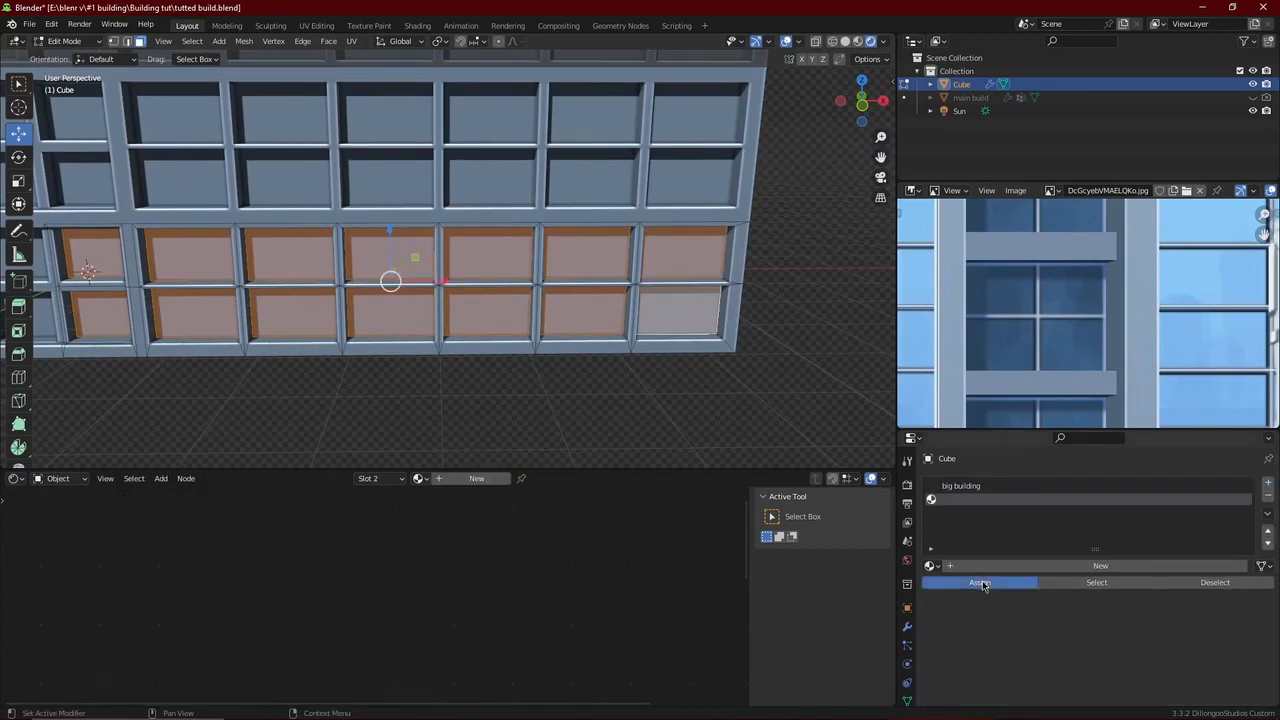
Return to Object Mode and create a new material named "windows" in the second slot.
{"action": "key", "text": "ctrl+Tab"}
{"action": "left_click", "coordinate": [622, 372]}
{"action": "middle_click_drag", "start_coordinate": [622, 372], "coordinate": [551, 402]}
{"action": "left_click", "coordinate": [335, 437]}
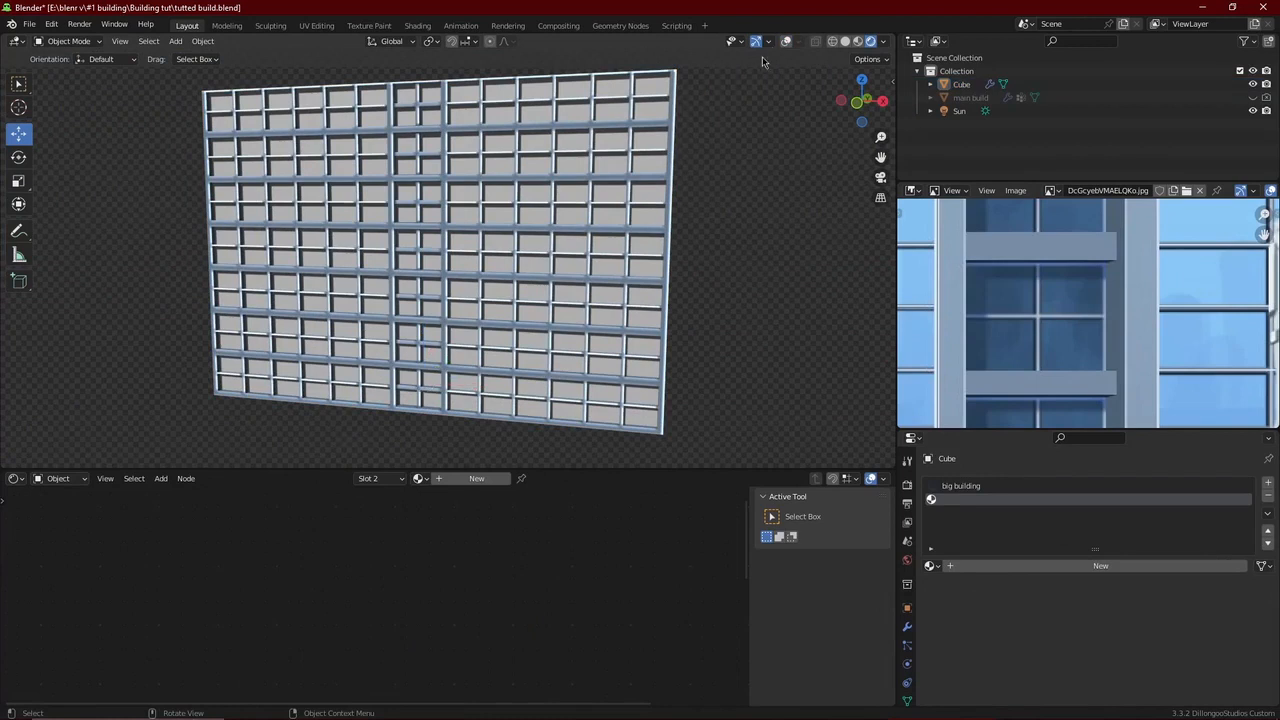
{"action": "left_click", "coordinate": [477, 479]}
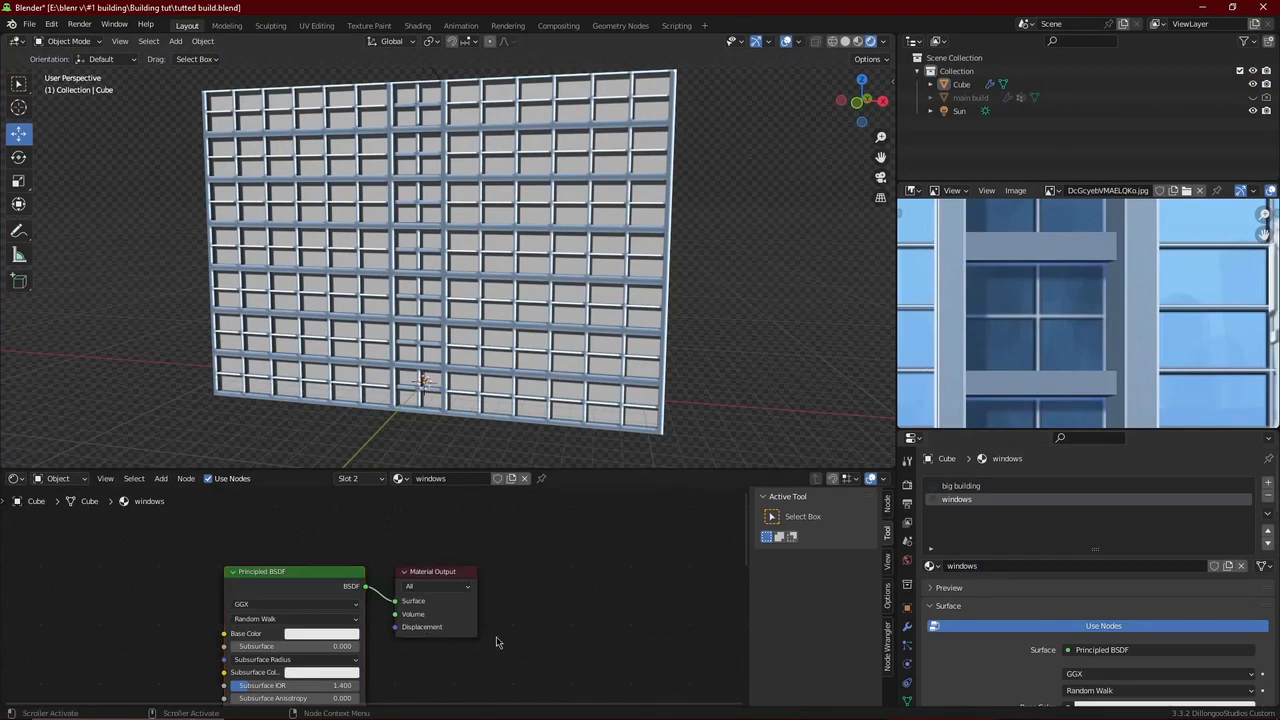
Space out the Material Output, save the file, and insert a Shader to RGB node after the Principled BSDF.
{"action": "scroll", "coordinate": [455, 641], "scroll_direction": "down", "scroll_amount": 4}
{"action": "middle_click_drag", "start_coordinate": [471, 626], "coordinate": [528, 625]}
{"action": "left_click_drag", "start_coordinate": [492, 573], "coordinate": [632, 540]}
{"action": "key", "text": "ctrl+s"}
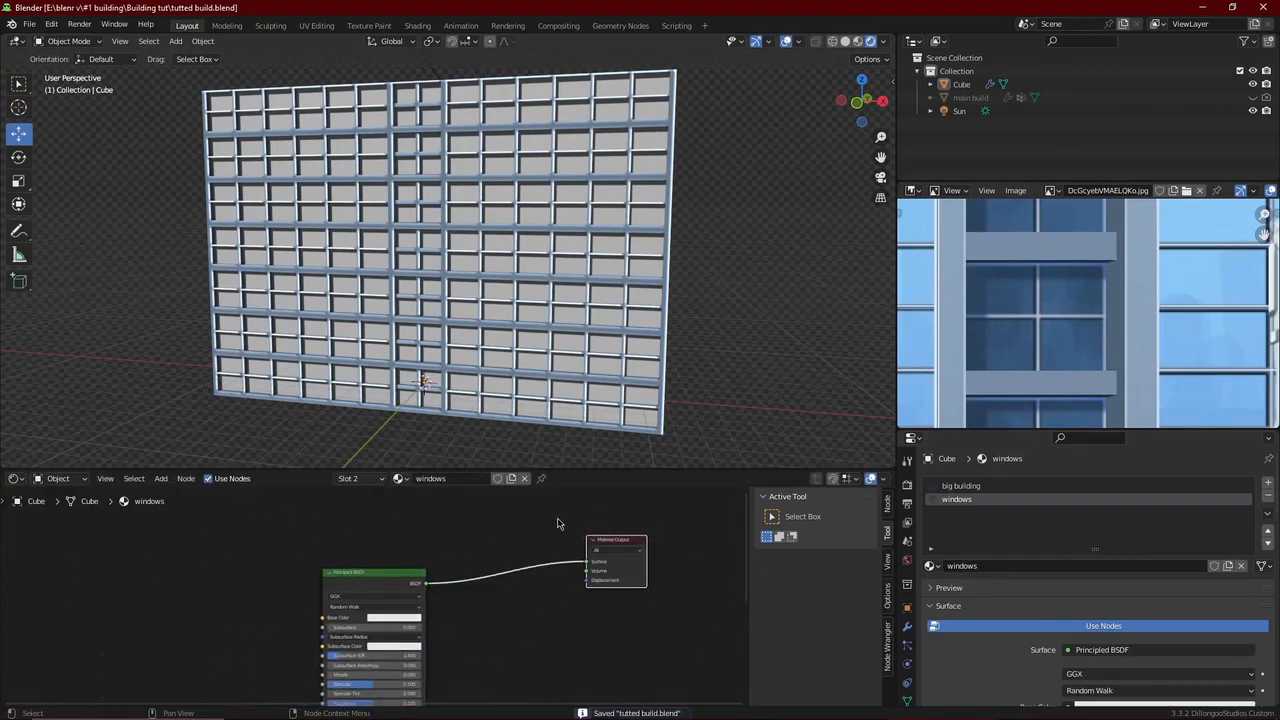
{"action": "key", "text": "shift+a"}
{"action": "key", "text": "s"}
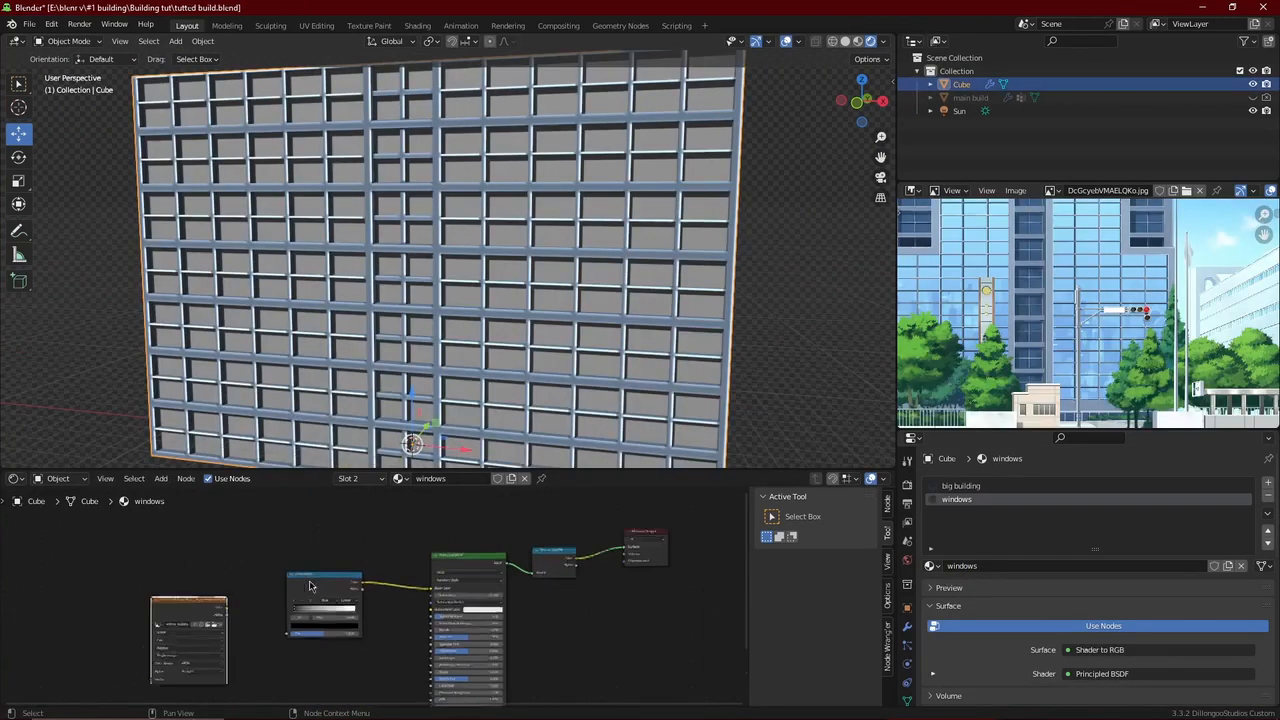
Add a Gradient Texture driving the ColorRamp factor and give it Mapping and Texture Coordinate nodes.
{"action": "key", "text": "shift+a"}
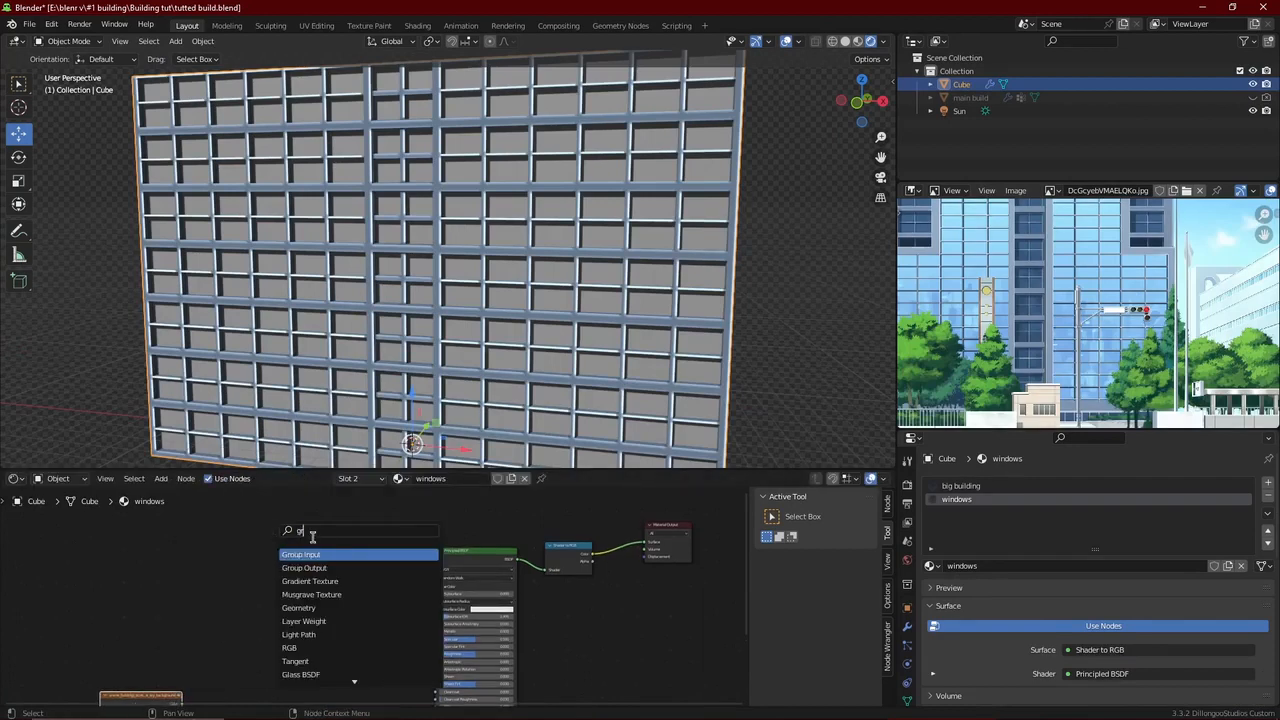
{"action": "left_click", "coordinate": [310, 581]}
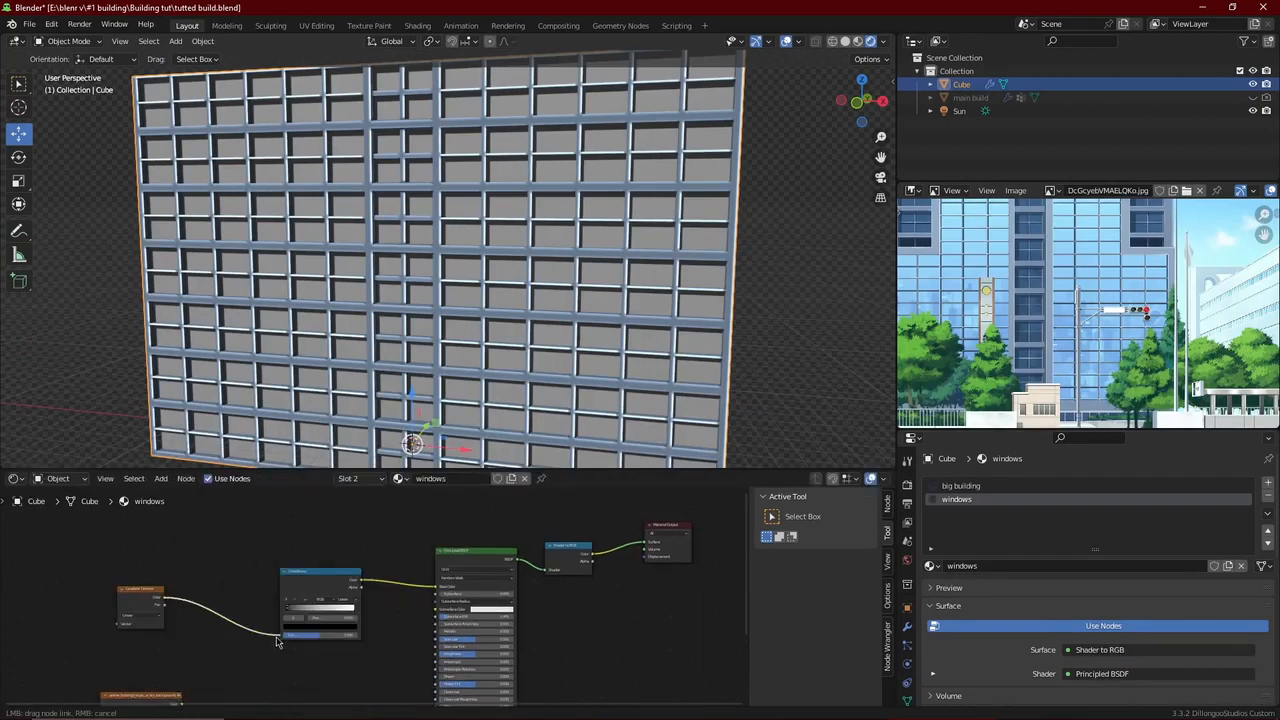
{"action": "left_click_drag", "start_coordinate": [277, 642], "coordinate": [283, 636]}
{"action": "middle_click_drag", "start_coordinate": [157, 595], "coordinate": [287, 580]}
{"action": "key", "text": "ctrl+t"}
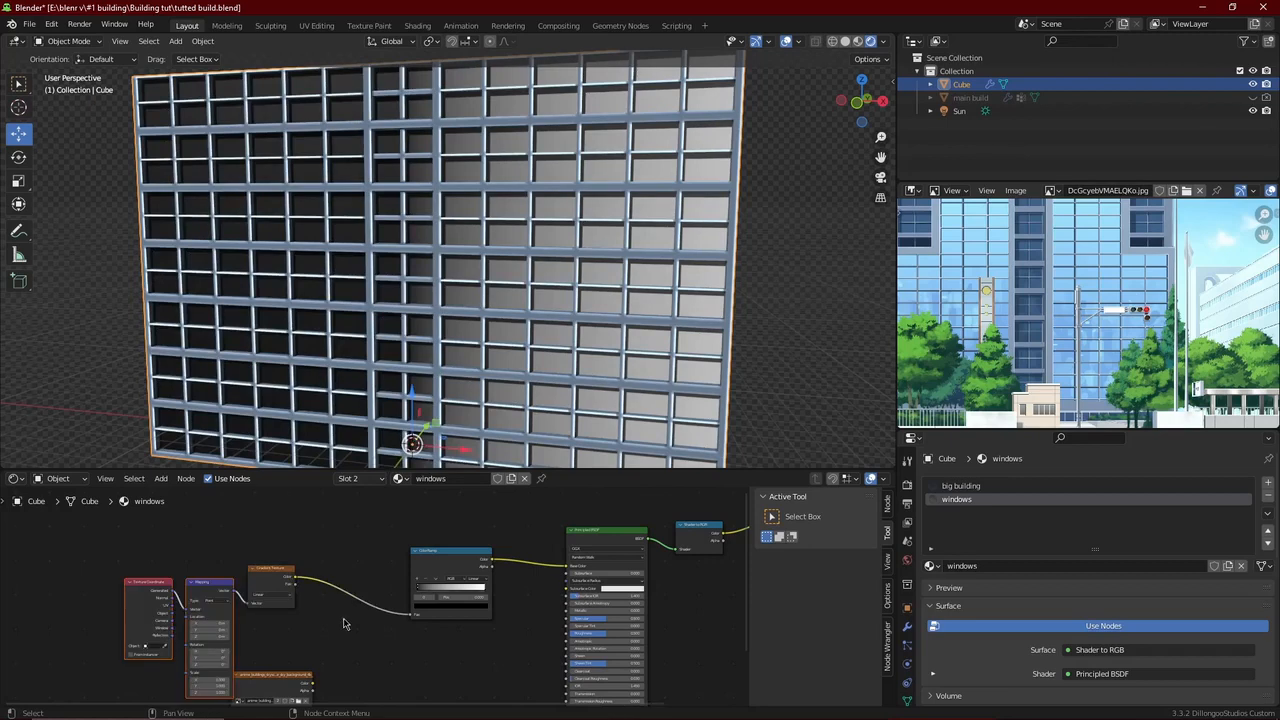
Set the gradient's Mapping Y rotation to 90° so it runs vertically, and save the file.
{"action": "middle_click_drag", "start_coordinate": [346, 623], "coordinate": [431, 578]}
{"action": "scroll", "coordinate": [425, 580], "scroll_direction": "up", "scroll_amount": 4}
{"action": "key", "text": "g"}
{"action": "left_click", "coordinate": [240, 604]}
{"action": "scroll", "coordinate": [240, 607], "scroll_direction": "up", "scroll_amount": 2}
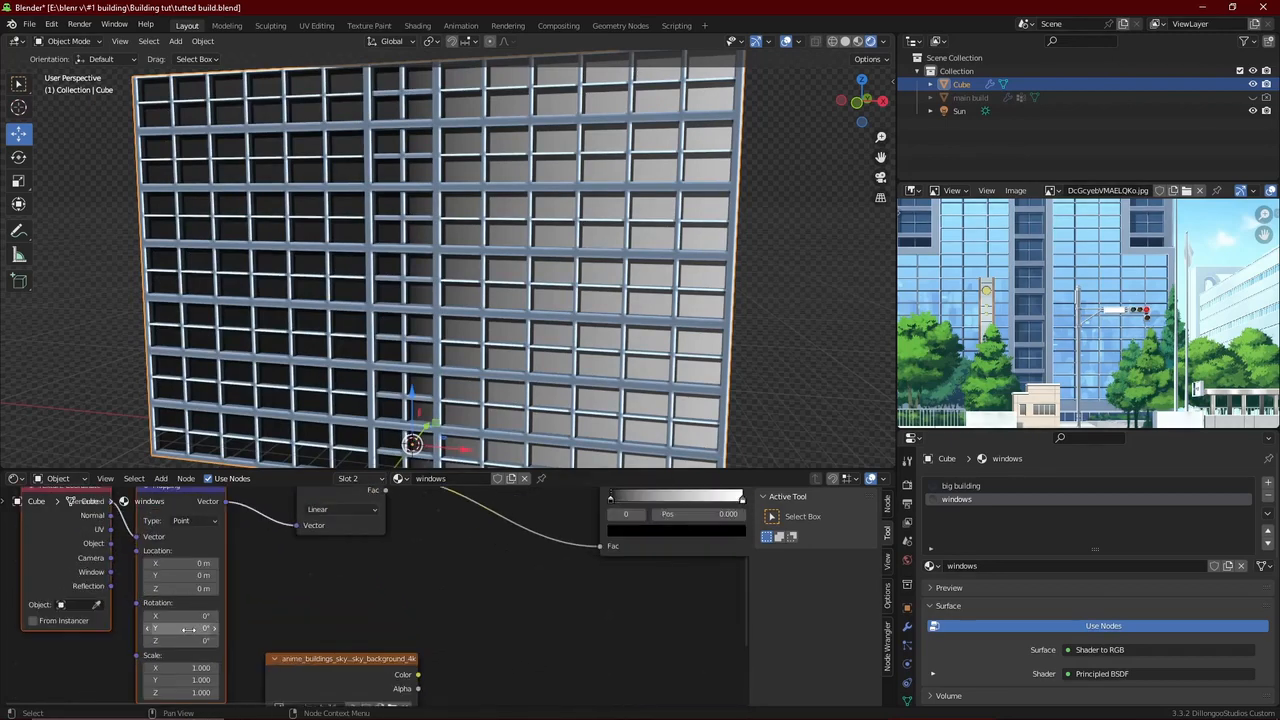
{"action": "type", "text": "90"}
{"action": "key", "text": "Return"}
{"action": "scroll", "coordinate": [490, 411], "scroll_direction": "down", "scroll_amount": 4}
{"action": "scroll", "coordinate": [530, 411], "scroll_direction": "up", "scroll_amount": 1}
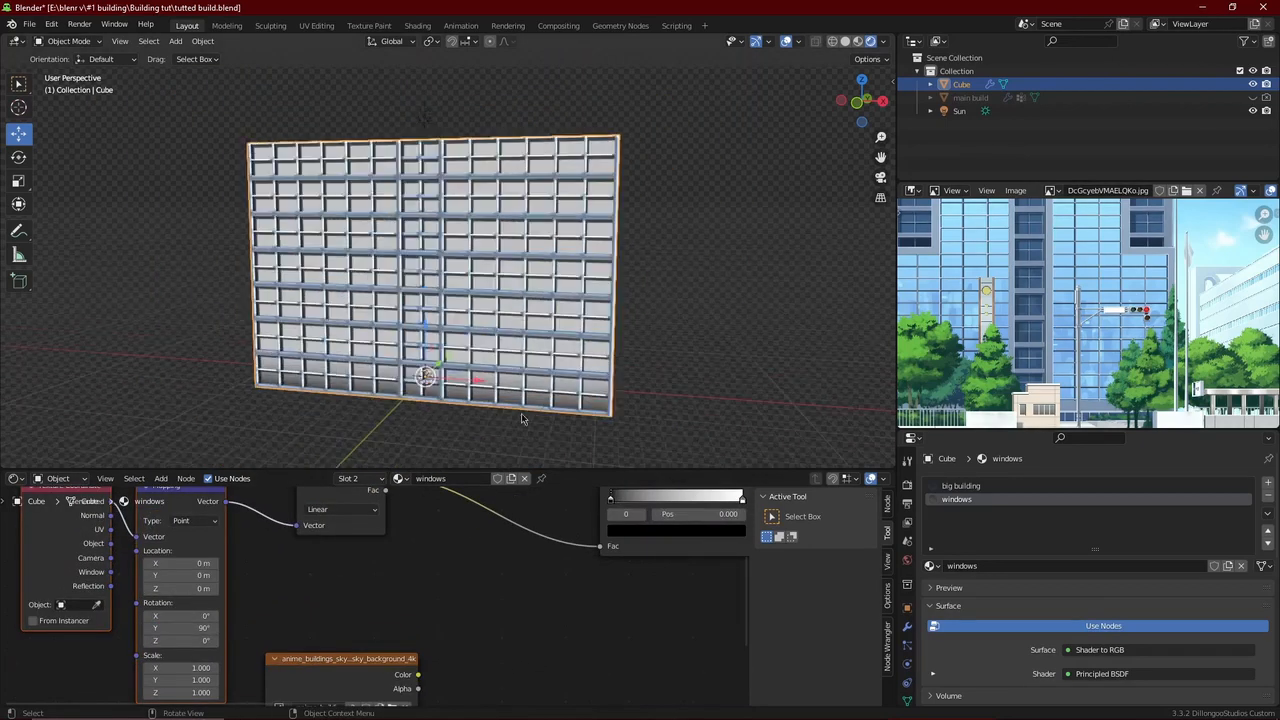
{"action": "key", "text": "ctrl+s"}
Insert an Emission node followed by a Shader to RGB node between the ColorRamp and the Principled BSDF's base color.
{"action": "scroll", "coordinate": [385, 580], "scroll_direction": "down", "scroll_amount": 3}
{"action": "scroll", "coordinate": [385, 579], "scroll_direction": "down", "scroll_amount": 6}
{"action": "middle_click_drag", "start_coordinate": [520, 385], "coordinate": [455, 400]}
{"action": "middle_click_drag", "start_coordinate": [735, 624], "coordinate": [437, 646]}
{"action": "middle_click_drag", "start_coordinate": [388, 603], "coordinate": [597, 626]}
{"action": "scroll", "coordinate": [350, 626], "scroll_direction": "up", "scroll_amount": 6}
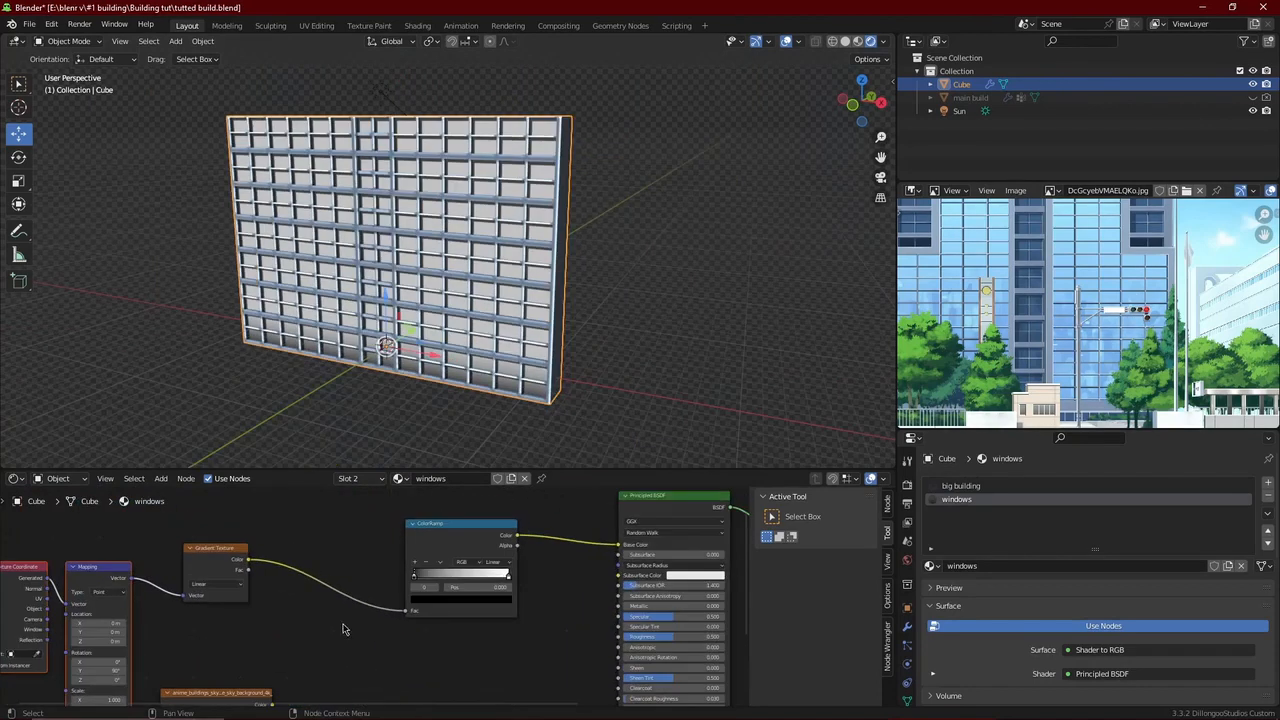
{"action": "key", "text": "shift+a"}
{"action": "left_click", "coordinate": [612, 510]}
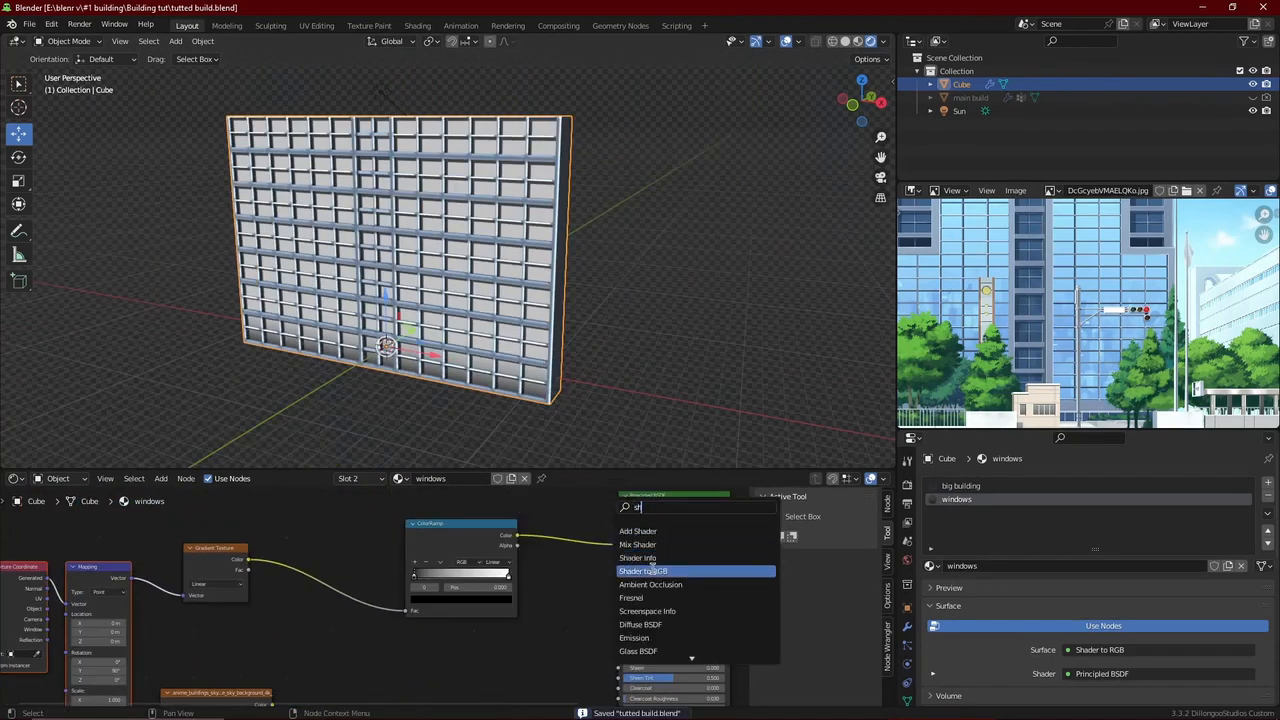
{"action": "left_click", "coordinate": [650, 570]}
{"action": "left_click", "coordinate": [574, 516]}
{"action": "left_click_drag", "start_coordinate": [441, 544], "coordinate": [326, 562]}
{"action": "key", "text": "shift+a"}
{"action": "left_click", "coordinate": [501, 520]}
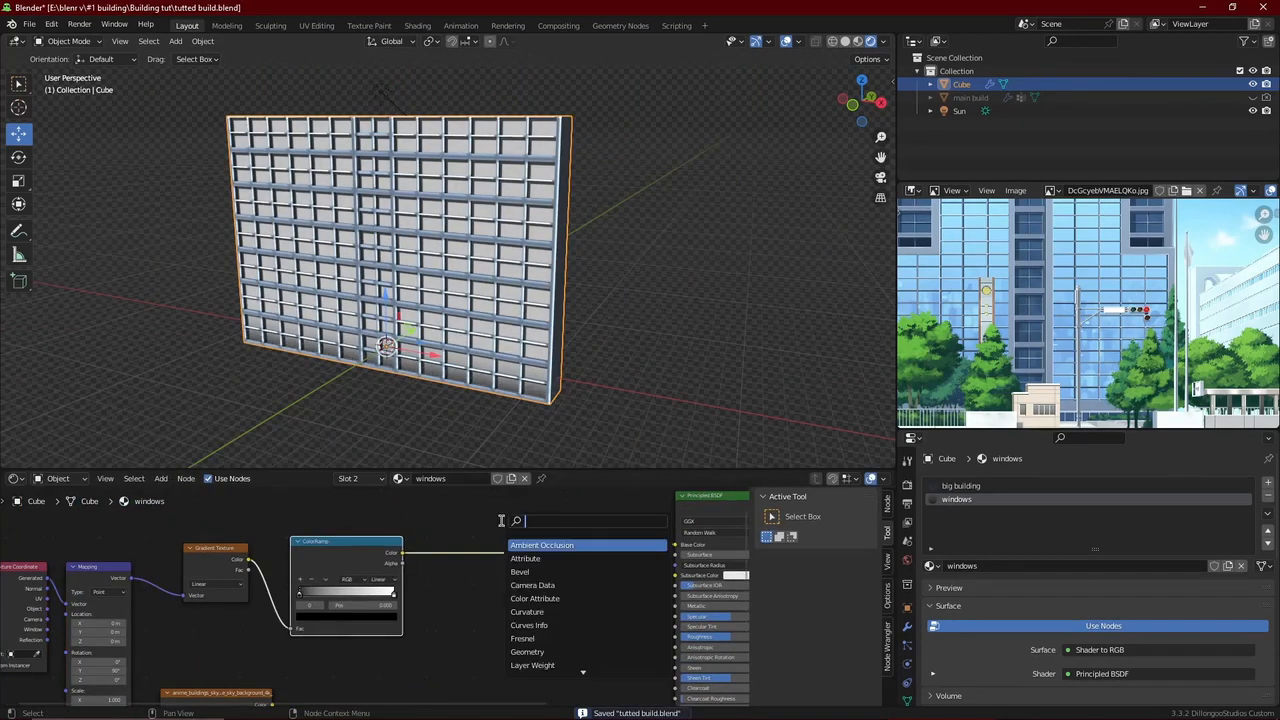
{"action": "left_click", "coordinate": [533, 544]}
{"action": "left_click", "coordinate": [479, 563]}
Shift the window gradient with a Mapping X location of -0.8 m and set the ColorRamp interpolation to B-Spline.
{"action": "scroll", "coordinate": [475, 390], "scroll_direction": "up", "scroll_amount": 4}
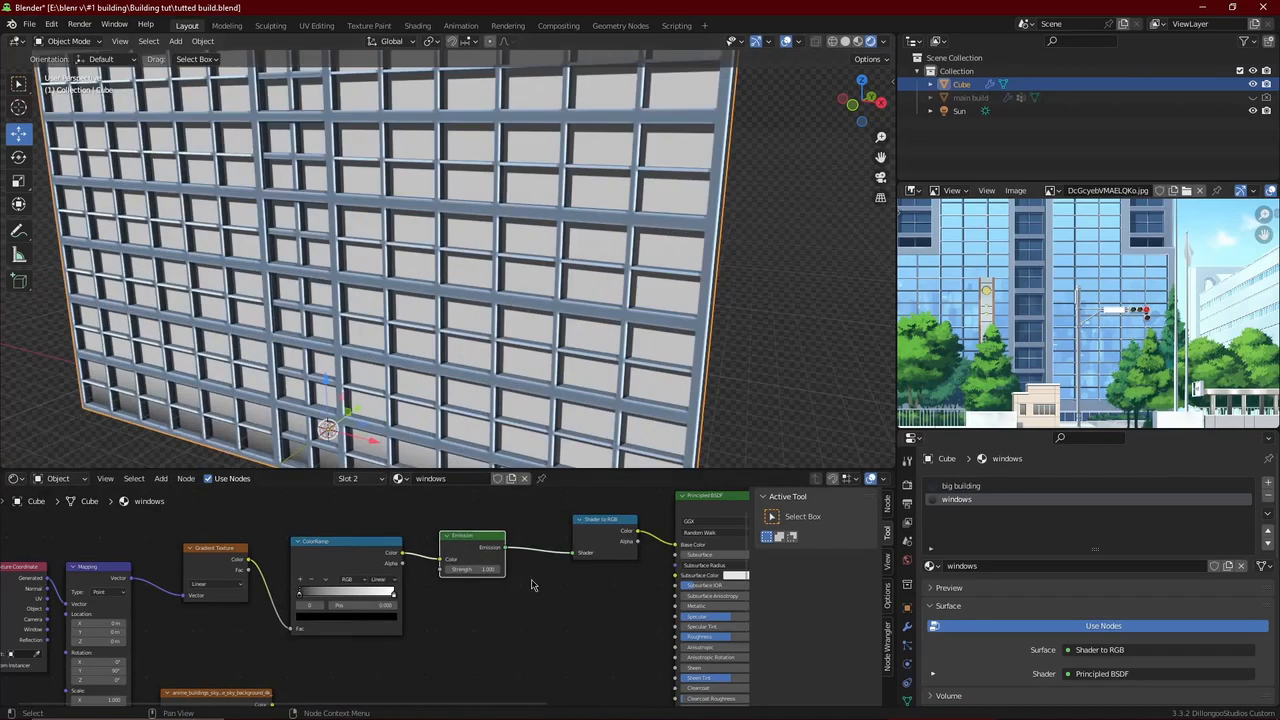
{"action": "scroll", "coordinate": [482, 380], "scroll_direction": "down", "scroll_amount": 6}
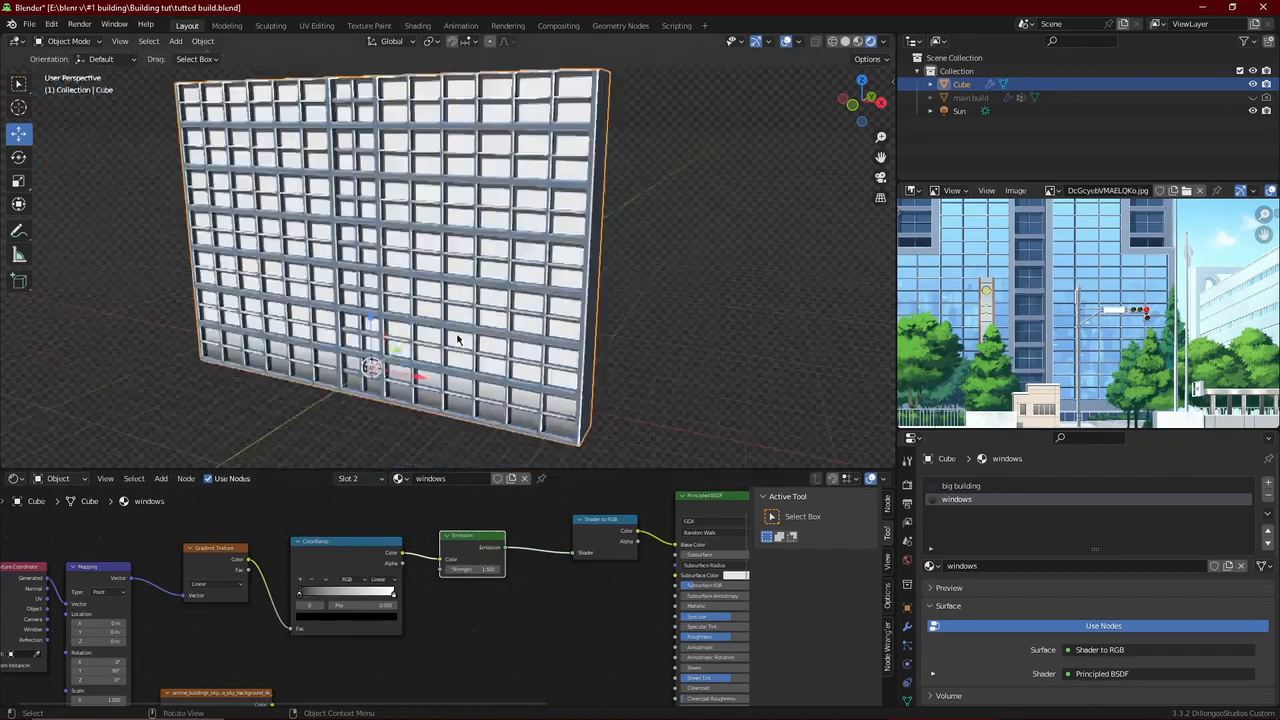
{"action": "middle_click_drag", "start_coordinate": [152, 613], "coordinate": [396, 577]}
{"action": "scroll", "coordinate": [378, 602], "scroll_direction": "up", "scroll_amount": 5}
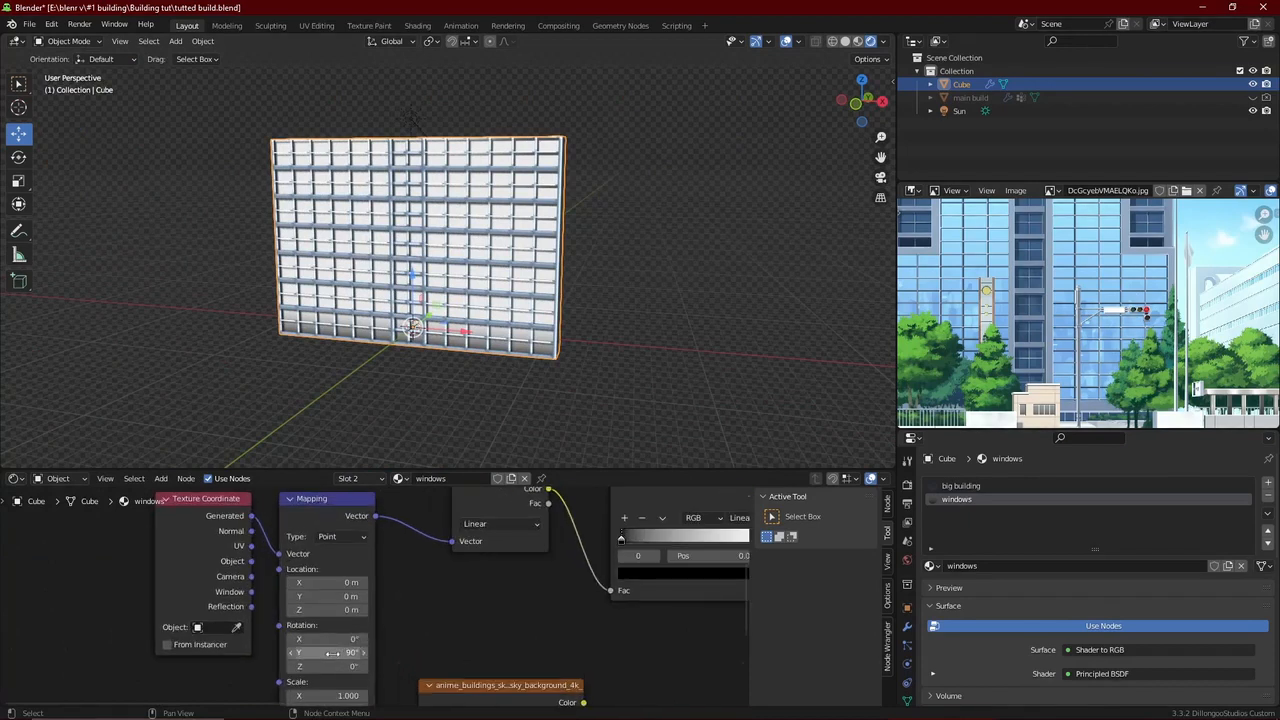
{"action": "left_click_drag", "start_coordinate": [330, 652], "coordinate": [350, 652]}
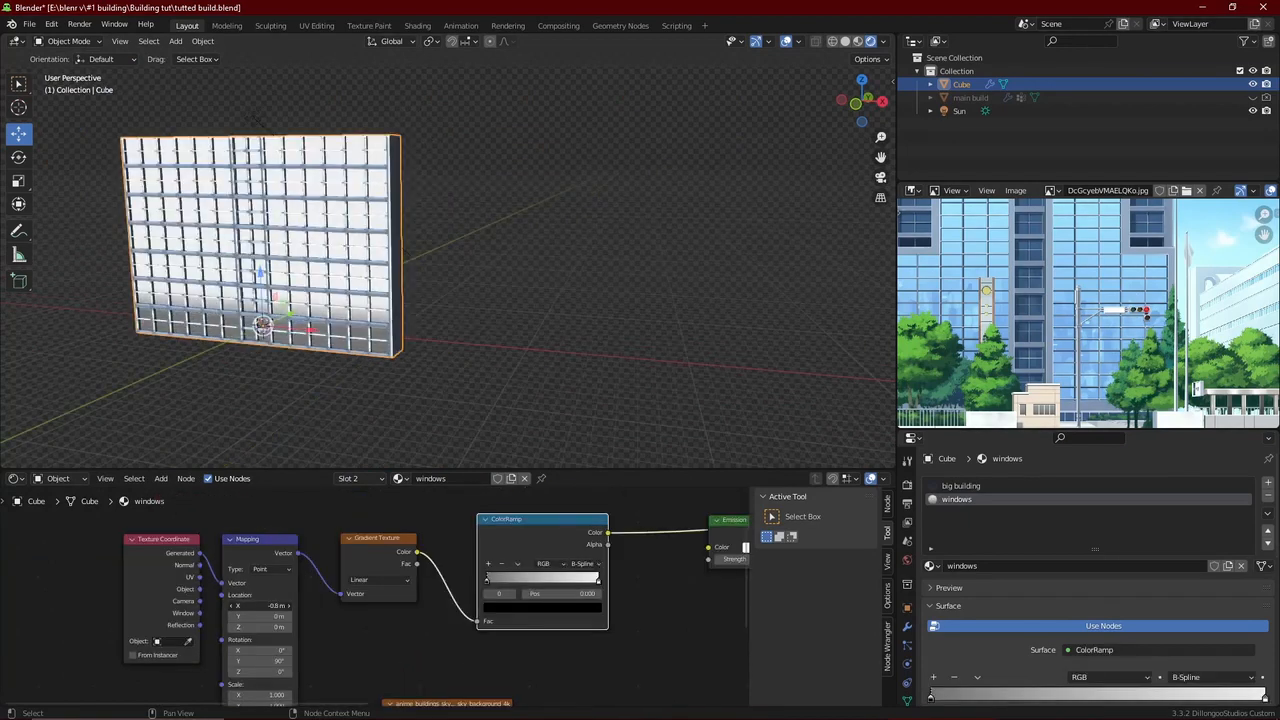
Sample the ColorRamp's first color from the reference's lower windows and its last, at position 0.964, from the upper windows.
{"action": "left_click", "coordinate": [559, 610]}
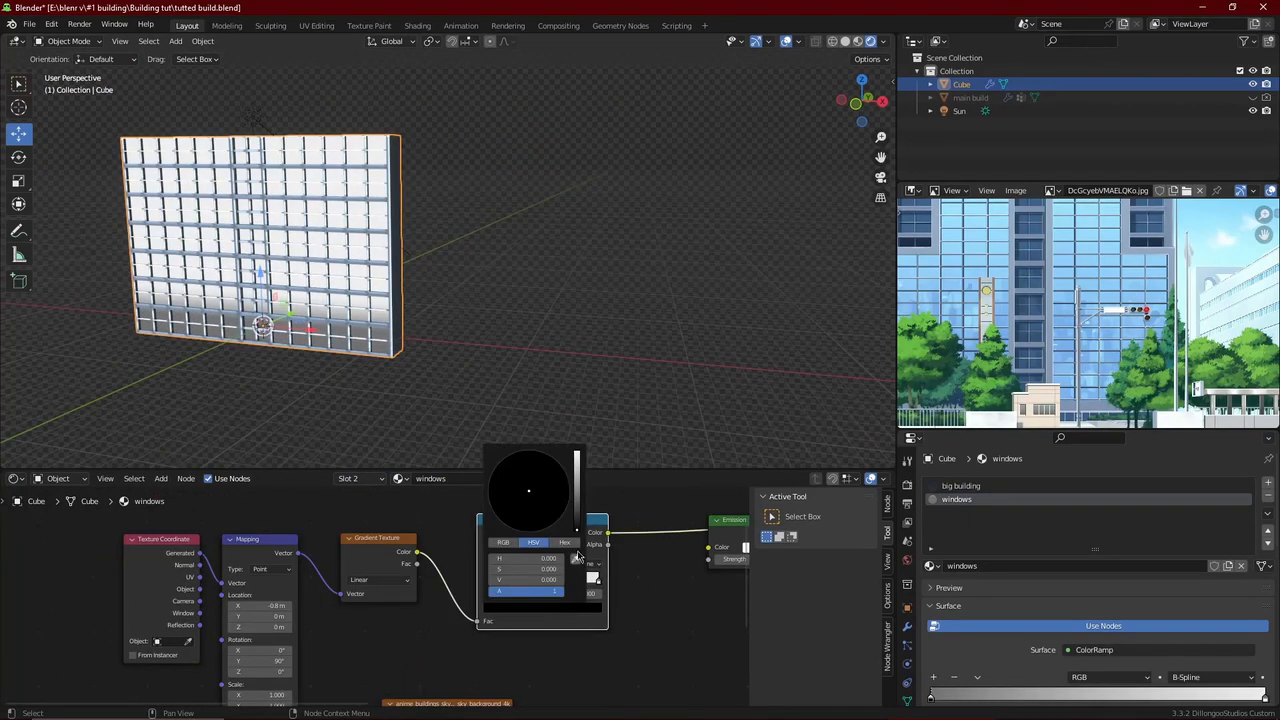
{"action": "left_click", "coordinate": [577, 556]}
{"action": "left_click", "coordinate": [998, 316]}
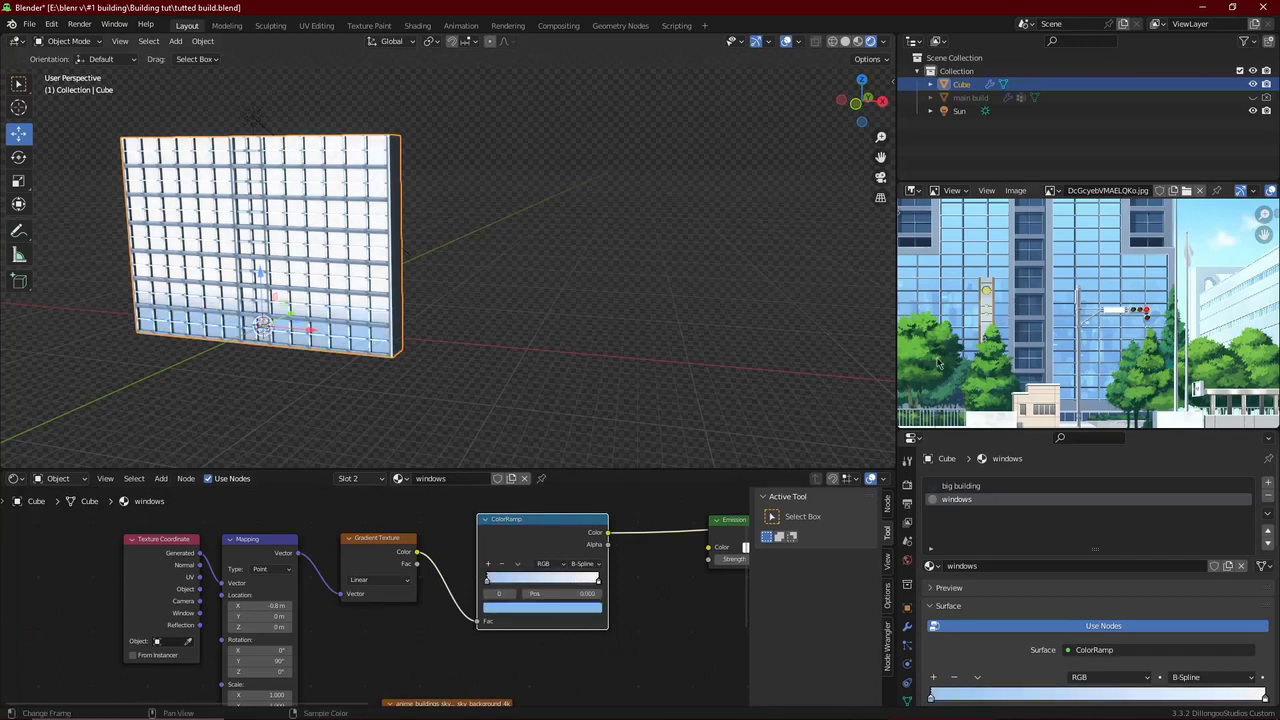
{"action": "left_click", "coordinate": [596, 608]}
{"action": "left_click", "coordinate": [578, 559]}
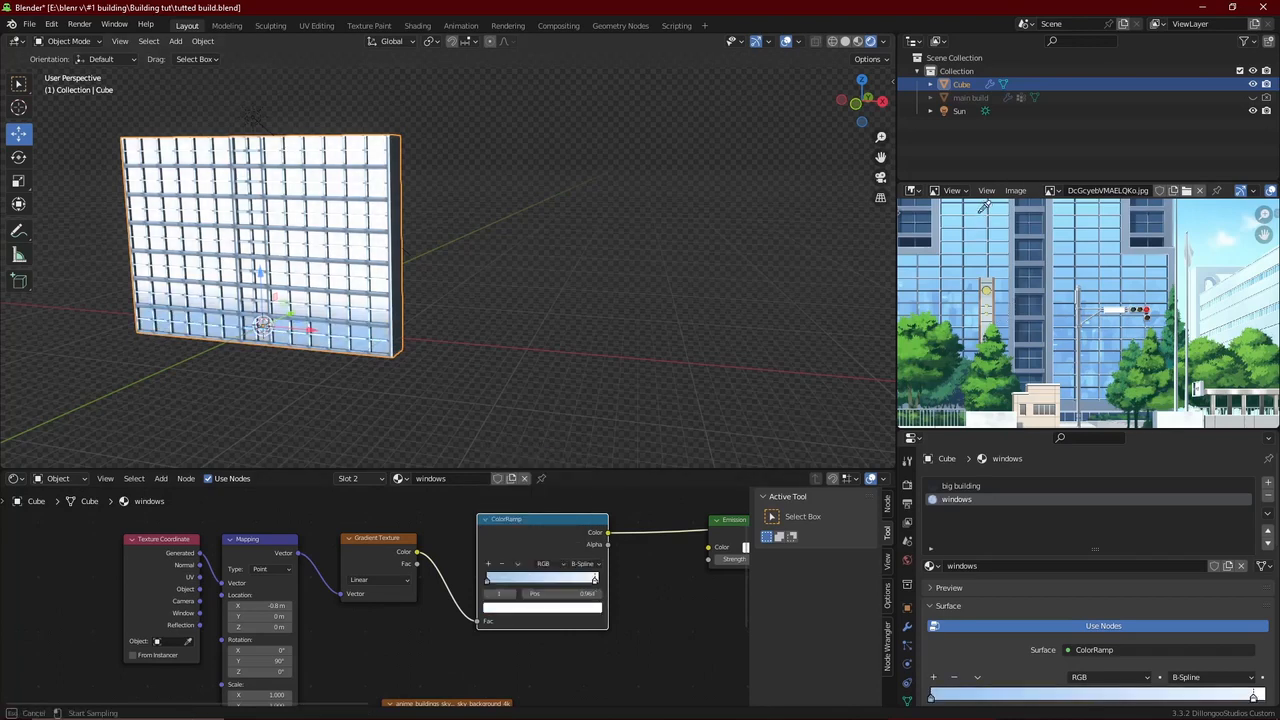
{"action": "left_click", "coordinate": [985, 206]}
Preview the Emission node directly on the output and set its strength to 1.
{"action": "scroll", "coordinate": [989, 250], "scroll_direction": "down", "scroll_amount": 1}
{"action": "middle_click_drag", "start_coordinate": [630, 610], "coordinate": [600, 553]}
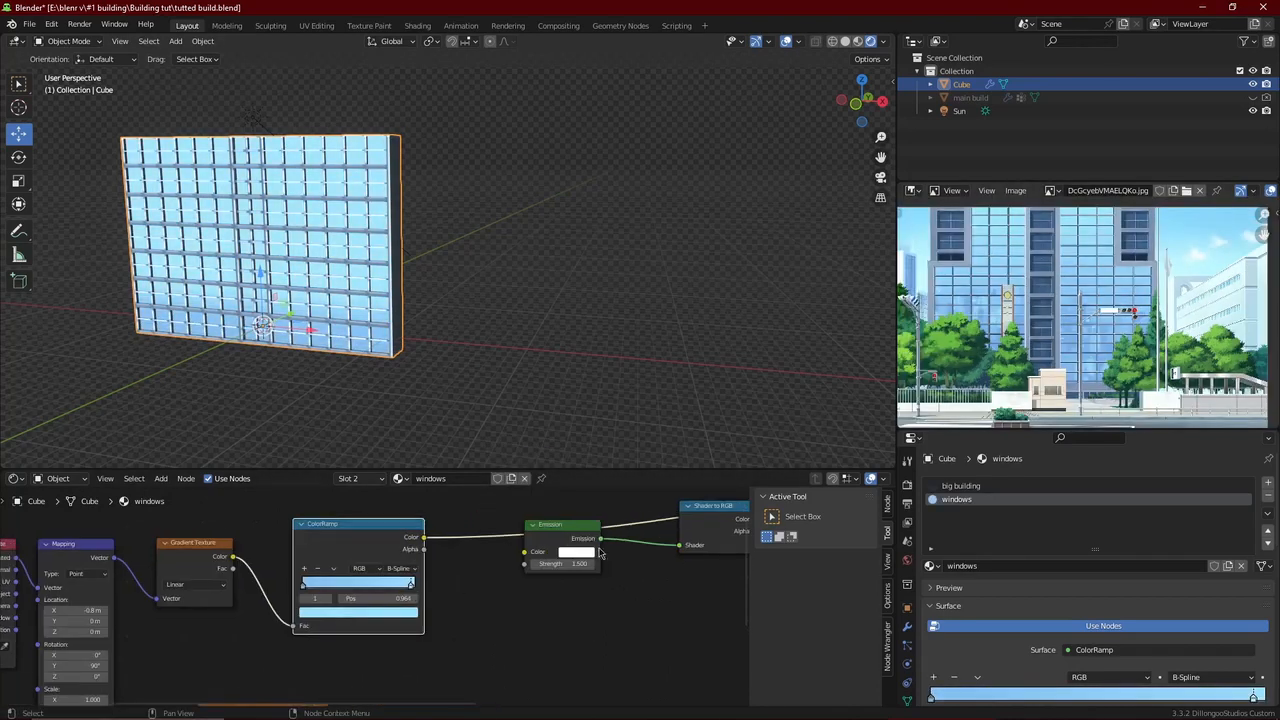
{"action": "left_click", "coordinate": [588, 566], "text": "ctrl+shift"}
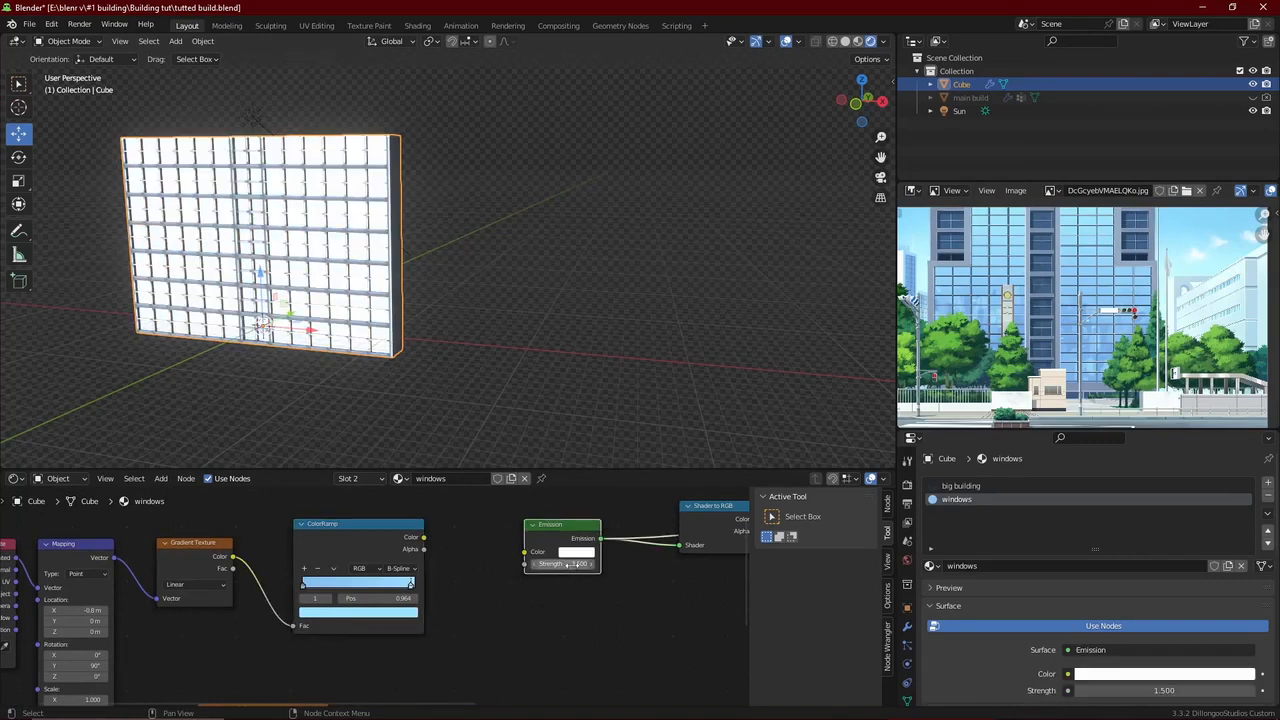
{"action": "type", "text": "1"}
{"action": "key", "text": "Return"}
{"action": "scroll", "coordinate": [480, 395], "scroll_direction": "up", "scroll_amount": 3}
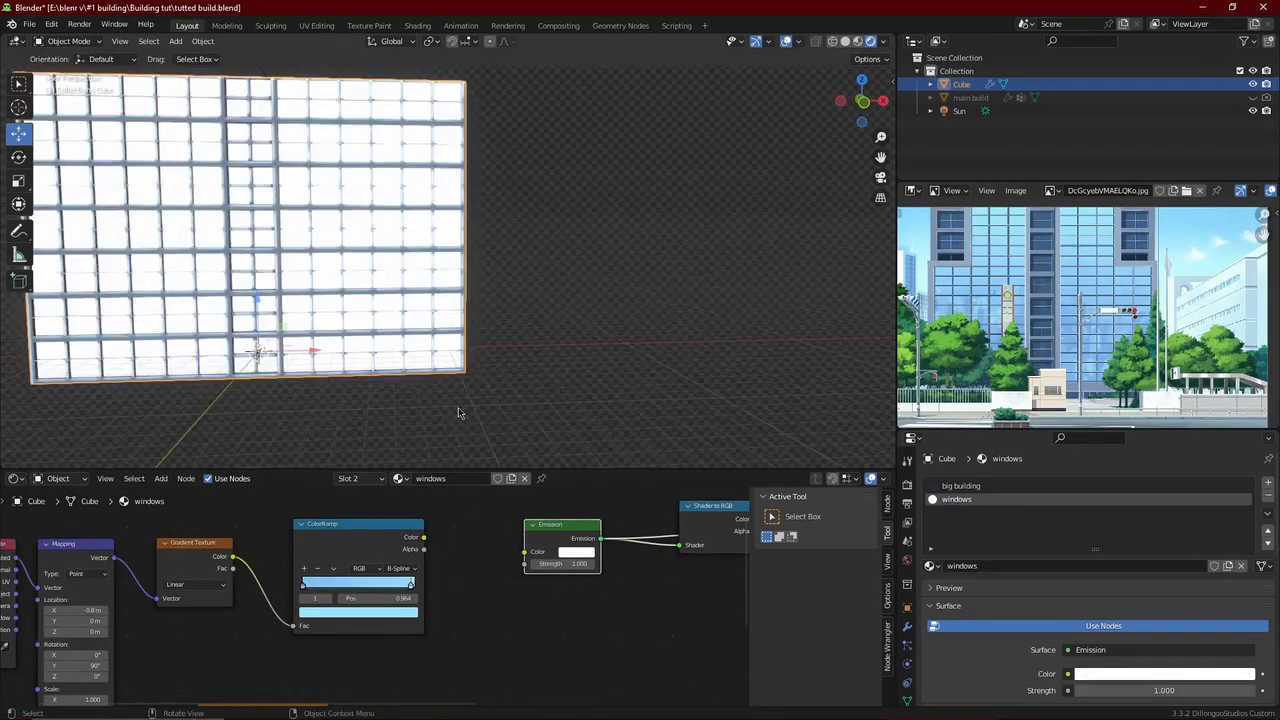
Feed the ColorRamp into the Emission color and retune its stops to a saturated blue first and a very pale cyan last.
{"action": "left_click_drag", "start_coordinate": [513, 553], "coordinate": [523, 552]}
{"action": "scroll", "coordinate": [599, 588], "scroll_direction": "up", "scroll_amount": 1}
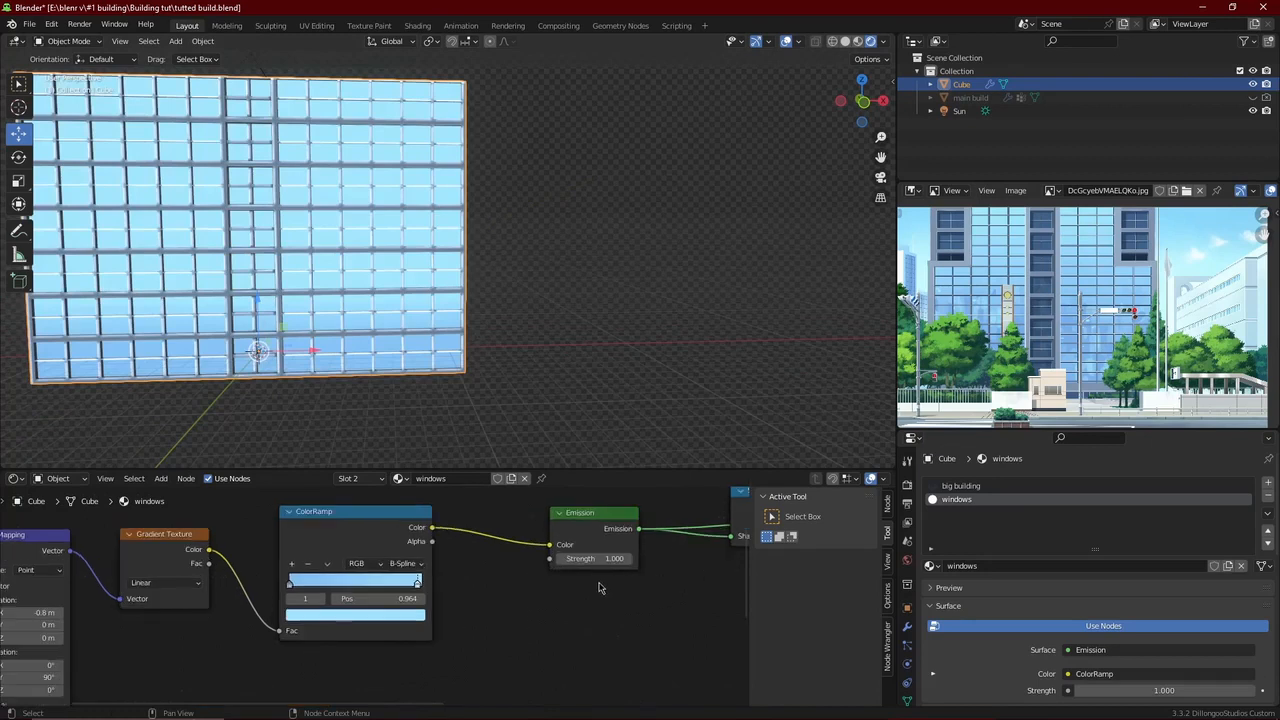
{"action": "left_click_drag", "start_coordinate": [415, 588], "coordinate": [419, 582]}
{"action": "scroll", "coordinate": [417, 380], "scroll_direction": "down", "scroll_amount": 3}
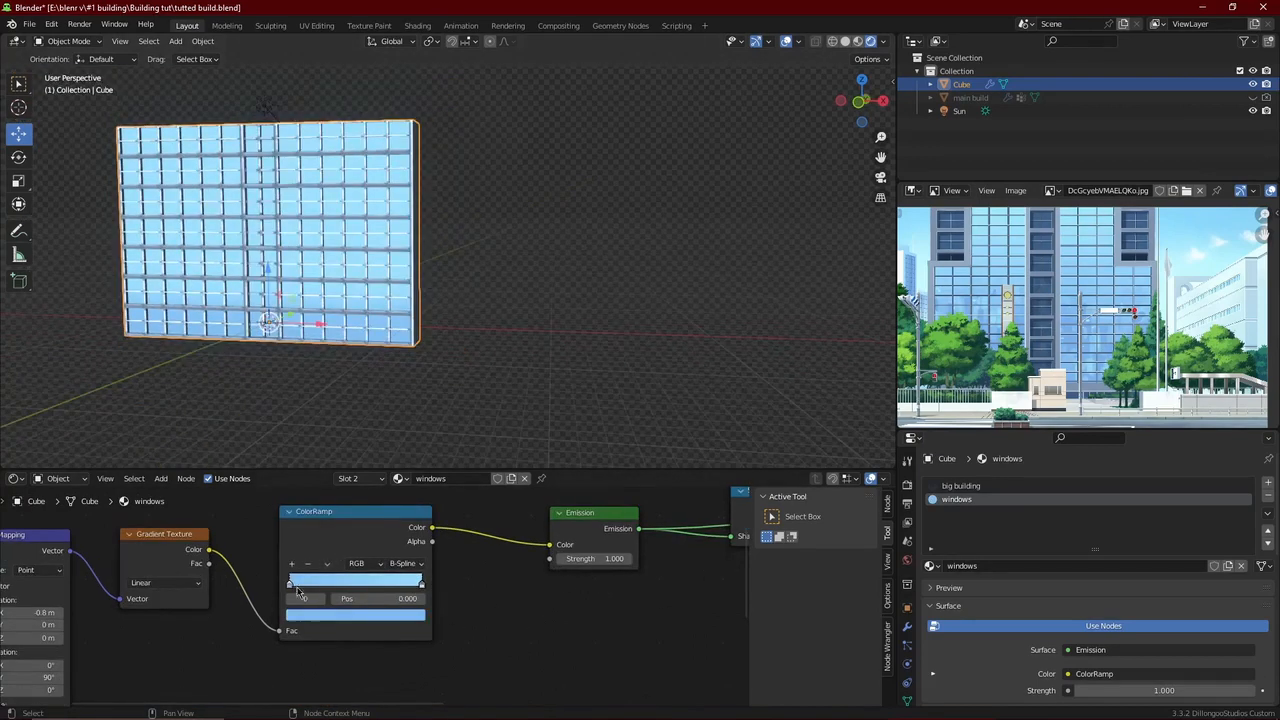
{"action": "left_click", "coordinate": [306, 615]}
{"action": "left_click_drag", "start_coordinate": [358, 461], "coordinate": [349, 452]}
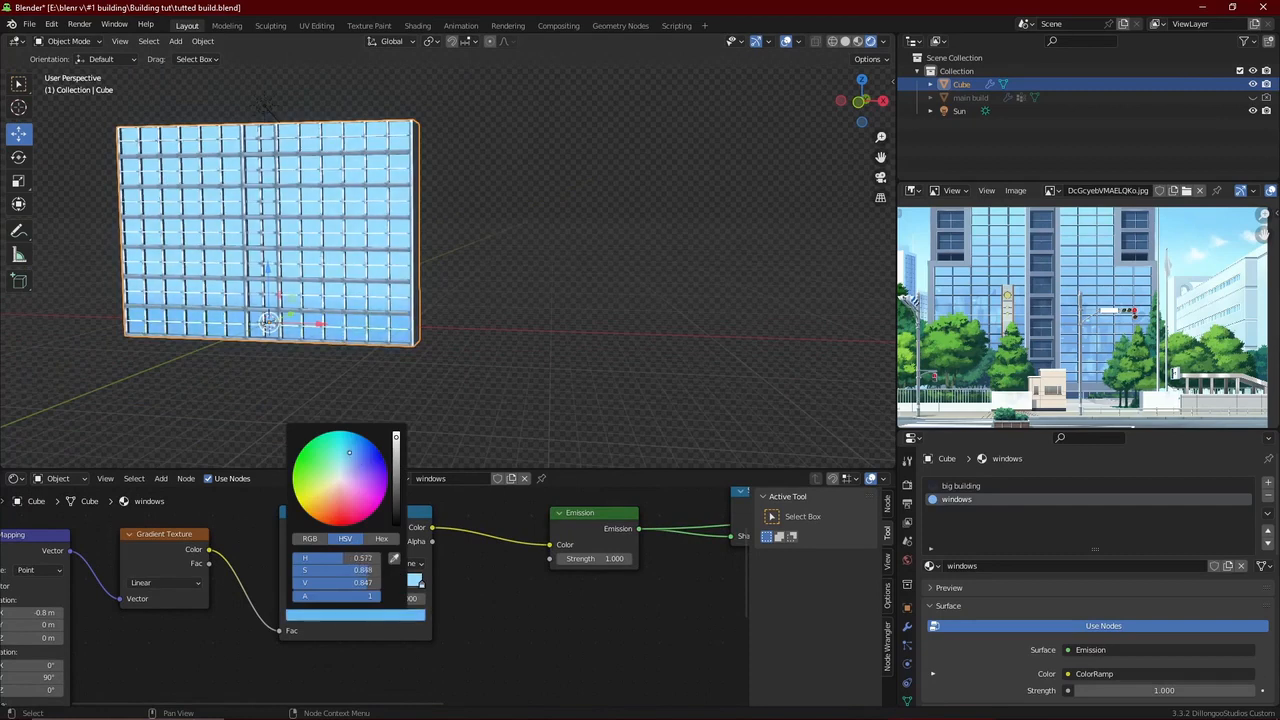
{"action": "left_click", "coordinate": [410, 616]}
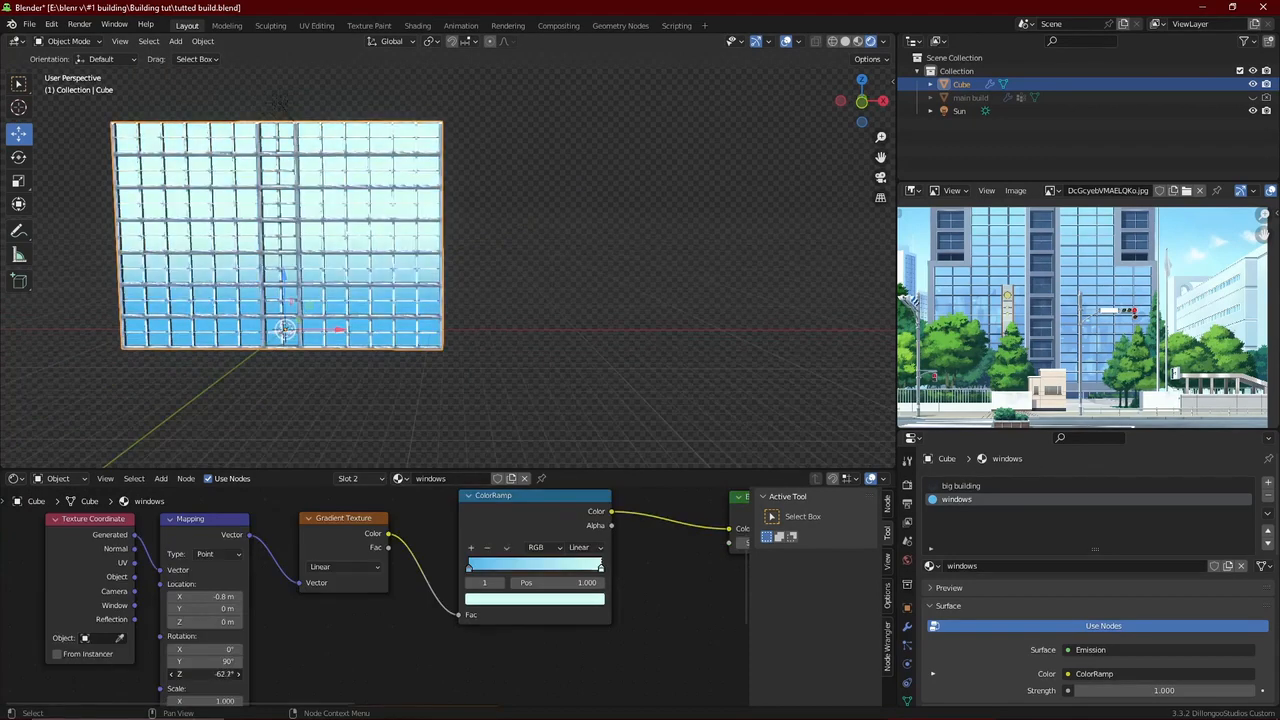
Reset the gradient Mapping node's Z rotation to 0° and fine-tune its X rotation and X location.
{"action": "key", "text": "BackSpace"}
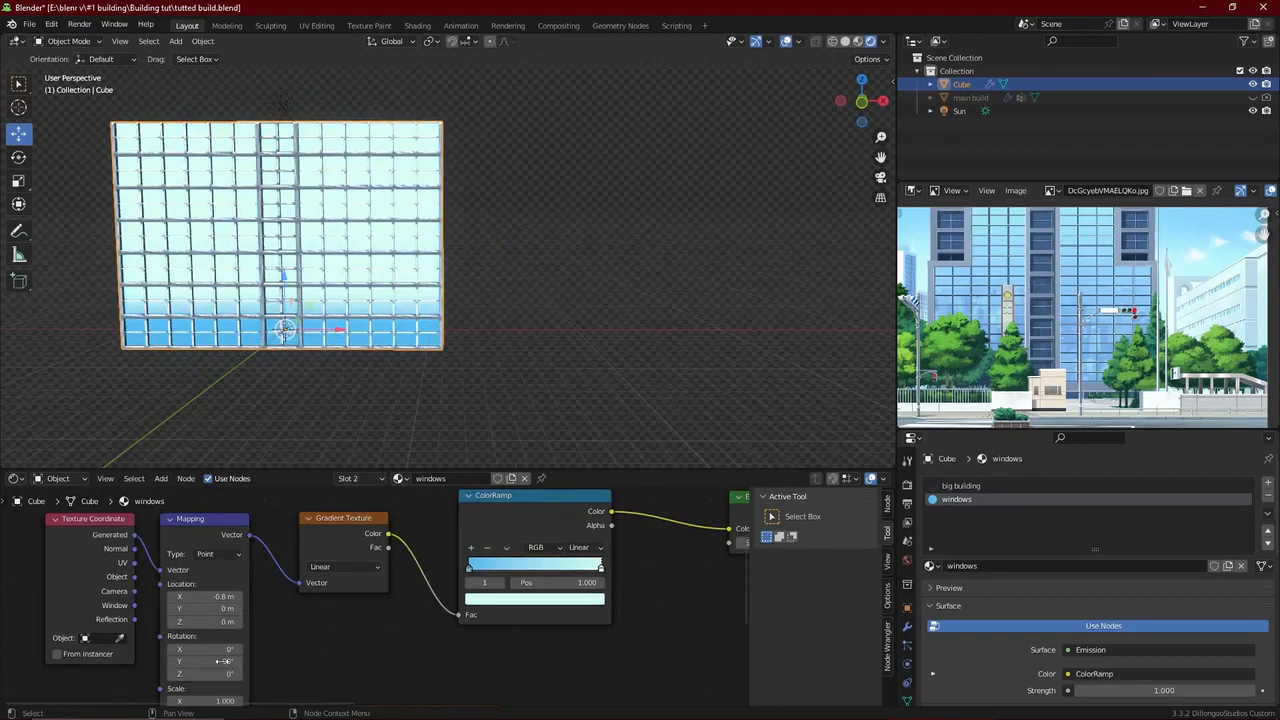
{"action": "mouse_move", "coordinate": [225, 649]}
{"action": "left_mouse_down"}
{"action": "mouse_move", "coordinate": [245, 650]}
{"action": "mouse_move", "coordinate": [225, 652]}
{"action": "left_mouse_up"}
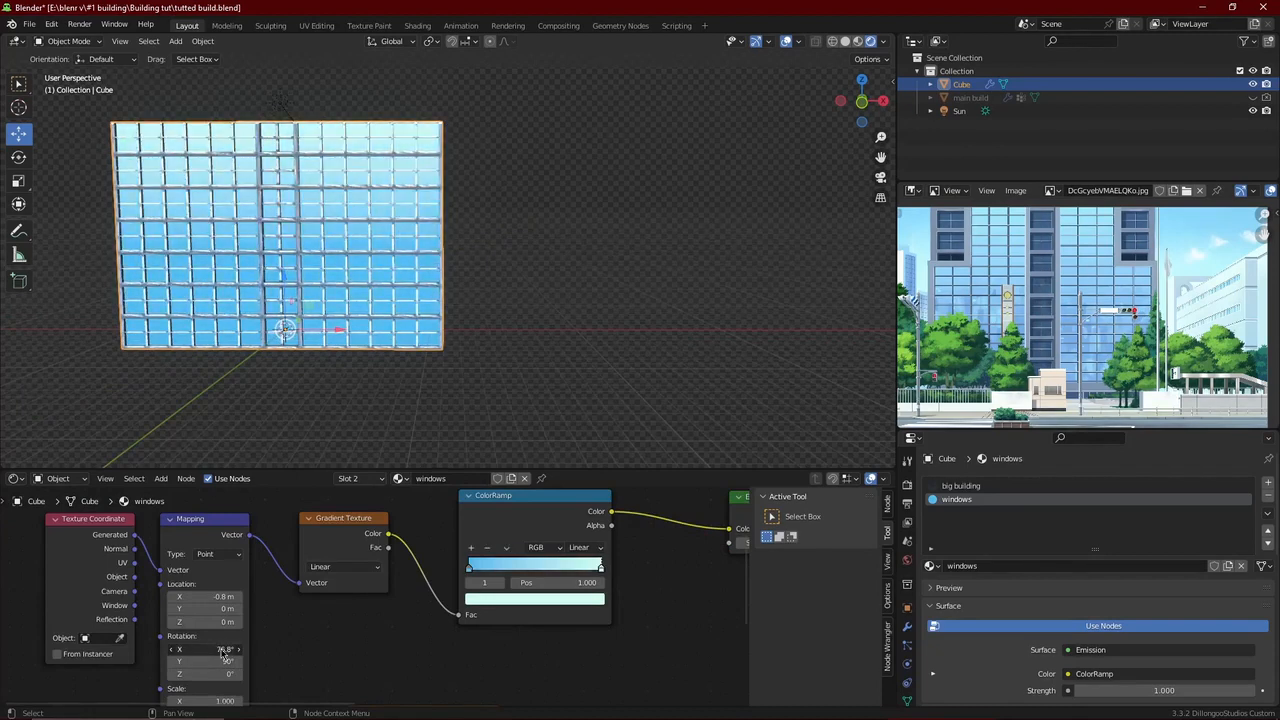
{"action": "left_click_drag", "start_coordinate": [192, 596], "coordinate": [215, 596]}
{"action": "left_click_drag", "start_coordinate": [225, 649], "coordinate": [233, 649]}
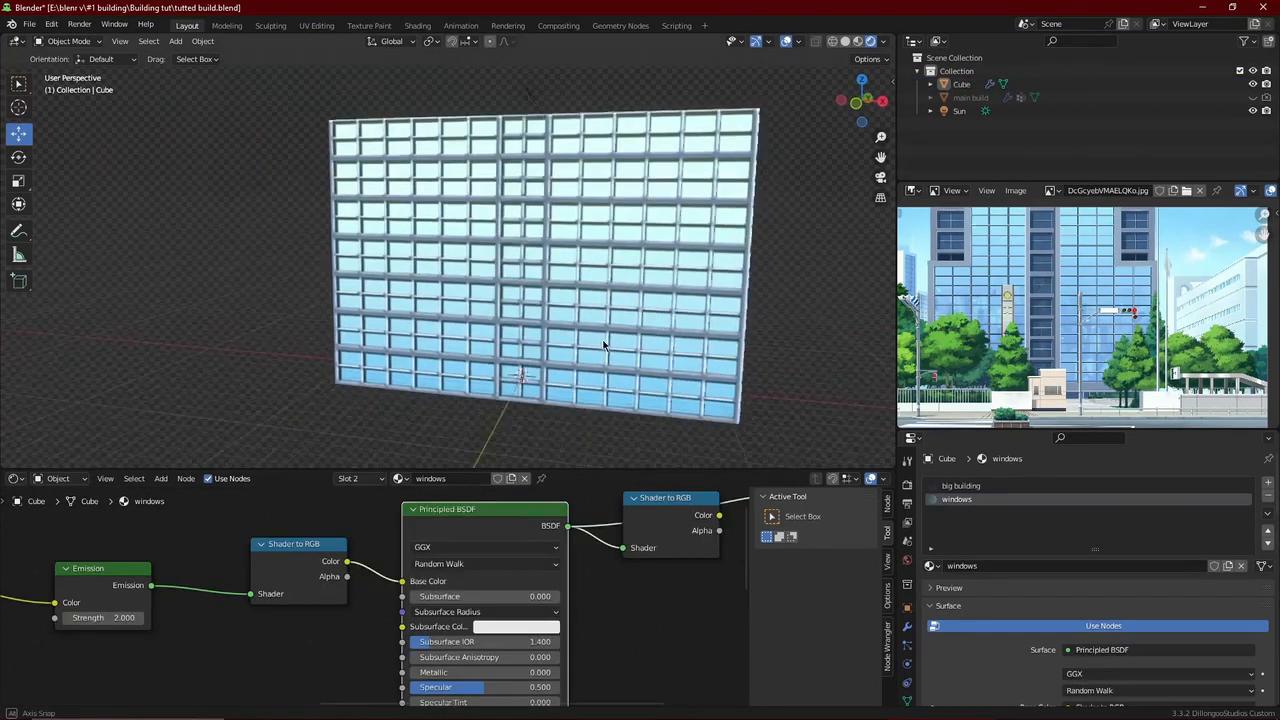
Save the file and compare the facade's window gradient with the windows in the reference image.
{"action": "scroll", "coordinate": [590, 347], "scroll_direction": "up", "scroll_amount": 3}
{"action": "key", "text": "ctrl+s"}
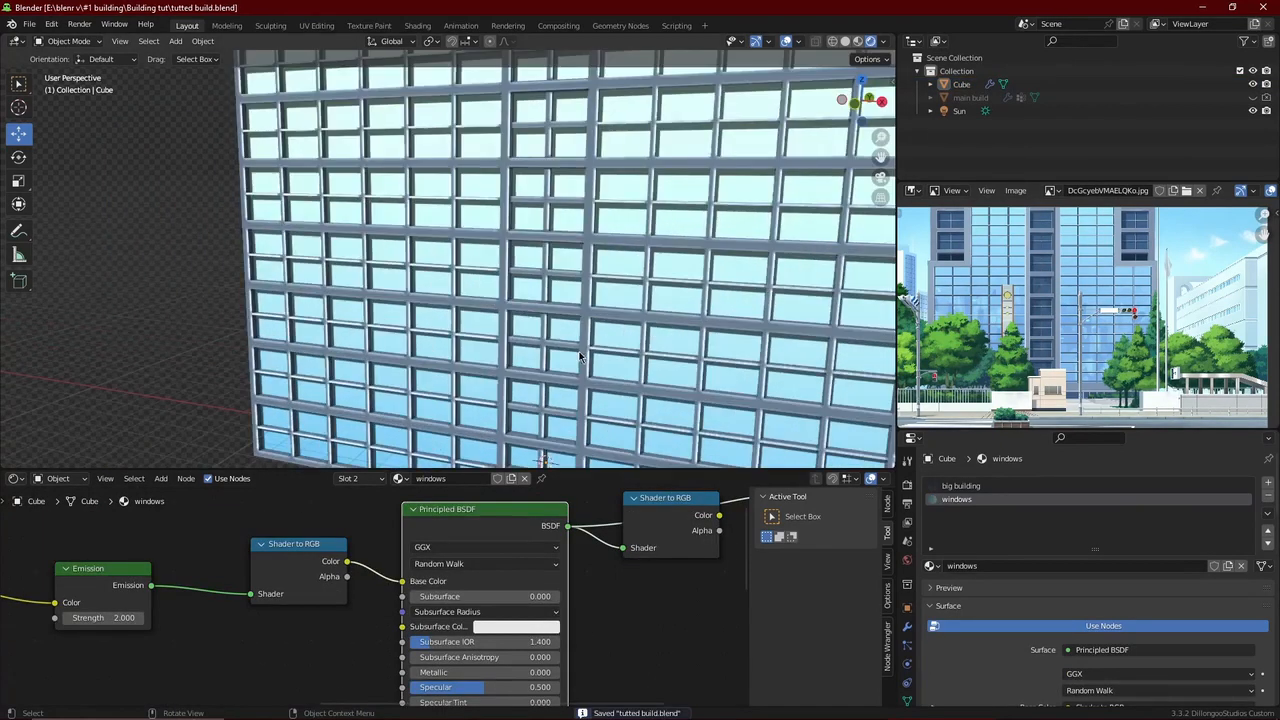
{"action": "scroll", "coordinate": [580, 355], "scroll_direction": "down", "scroll_amount": 4}
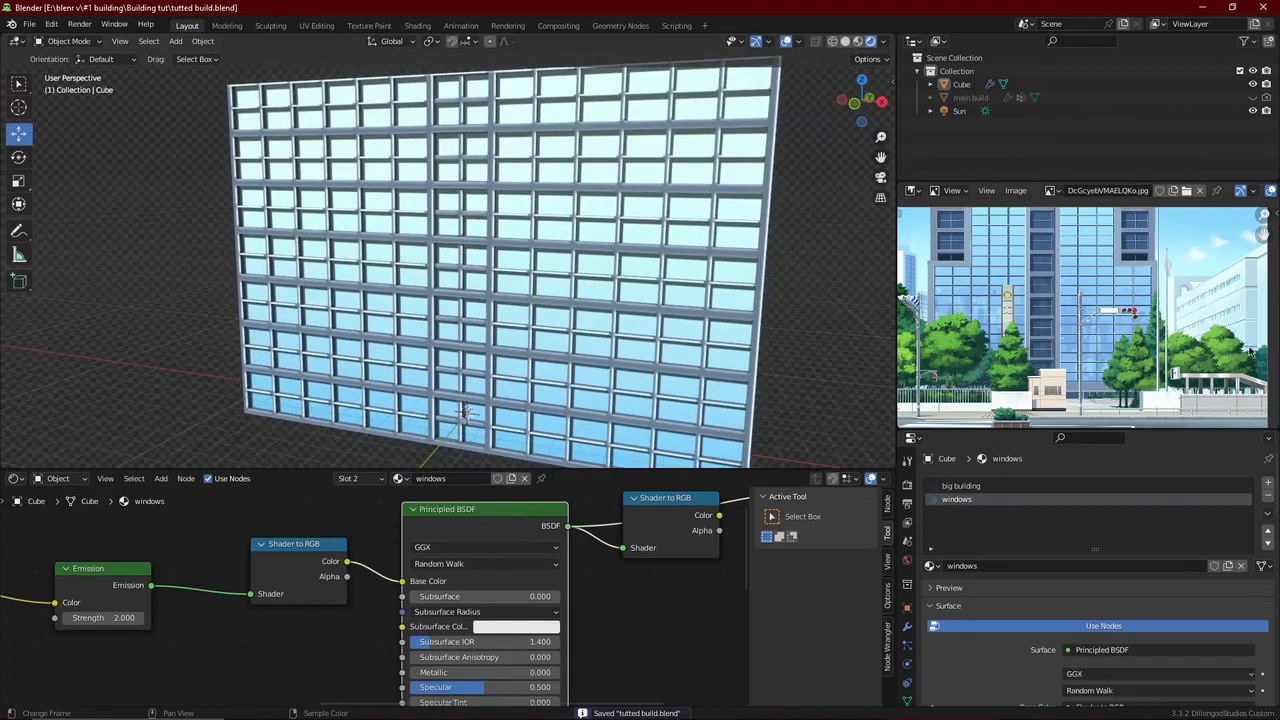
{"action": "scroll", "coordinate": [1140, 360], "scroll_direction": "up", "scroll_amount": 5}
{"action": "scroll", "coordinate": [1133, 277], "scroll_direction": "down", "scroll_amount": 4}
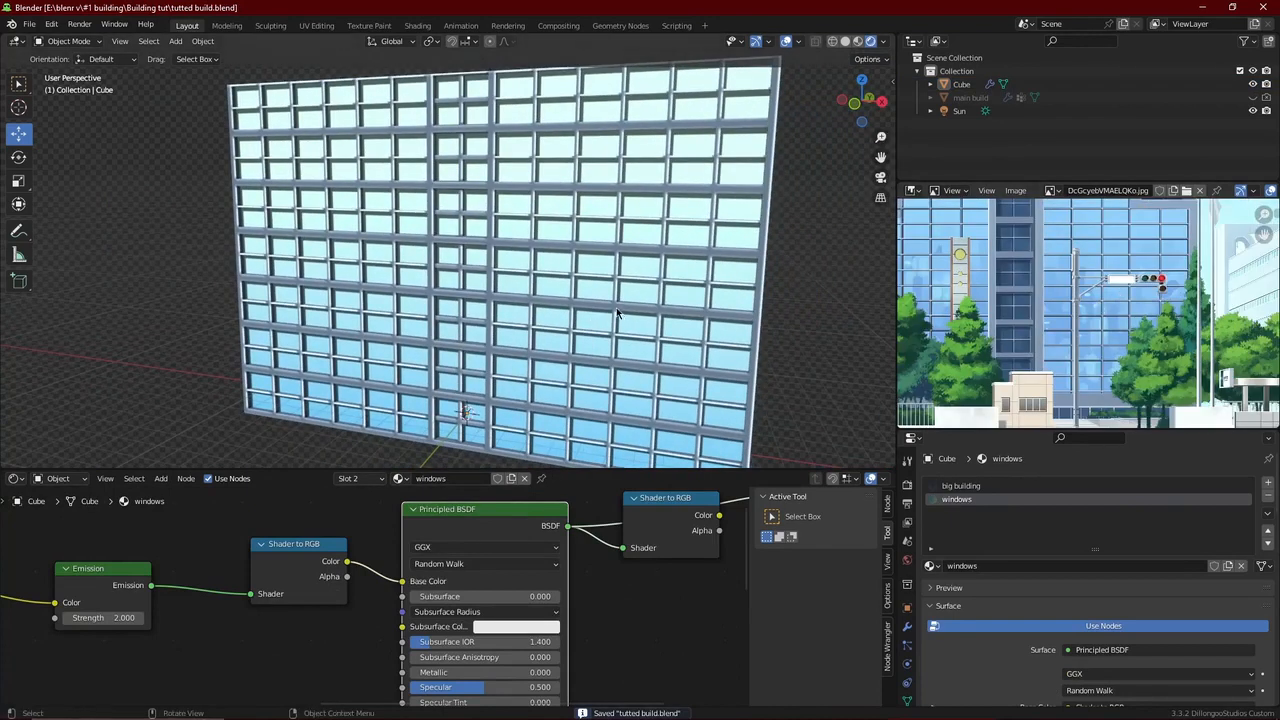
{"action": "scroll", "coordinate": [645, 300], "scroll_direction": "down", "scroll_amount": 2}
{"action": "middle_click_drag", "start_coordinate": [640, 300], "coordinate": [612, 297]}
{"action": "scroll", "coordinate": [612, 297], "scroll_direction": "up", "scroll_amount": 1}
{"action": "scroll", "coordinate": [340, 589], "scroll_direction": "down", "scroll_amount": 8}
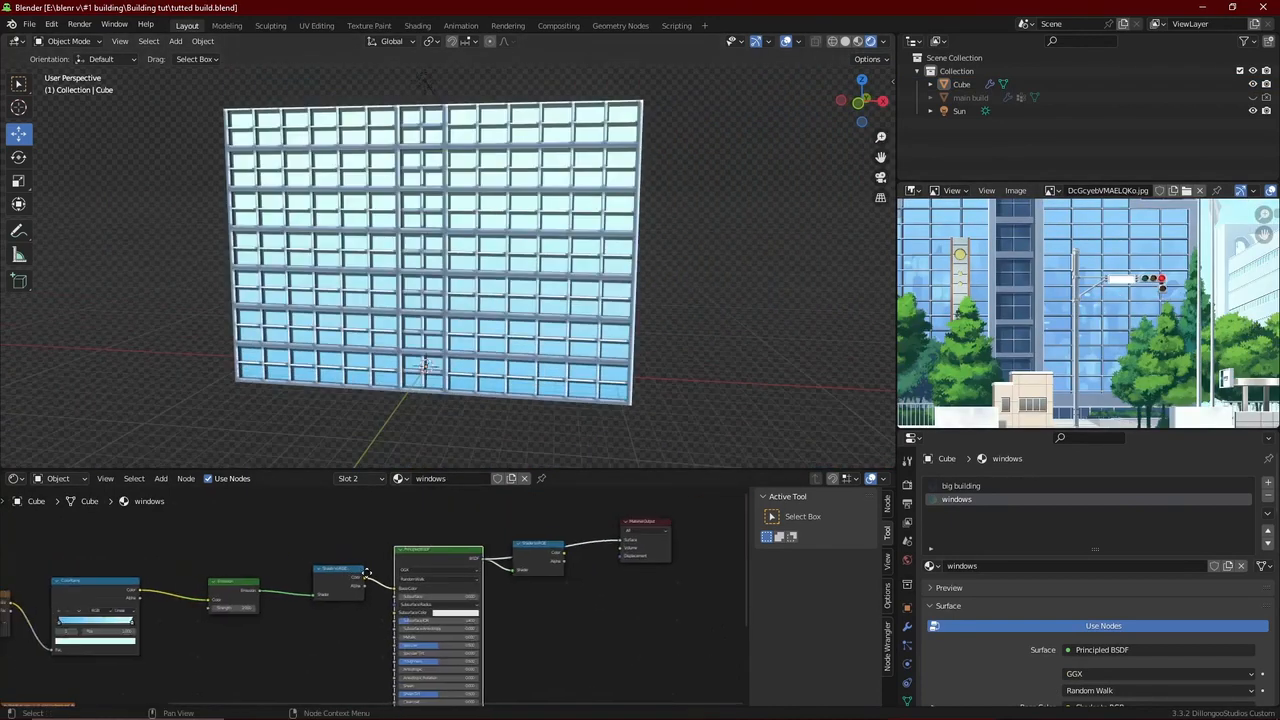
Show the anime_buildings_skyscraper image as the reference and make room near the windows material's output node.
{"action": "middle_click_drag", "start_coordinate": [355, 574], "coordinate": [423, 543]}
{"action": "scroll", "coordinate": [291, 607], "scroll_direction": "down", "scroll_amount": 2}
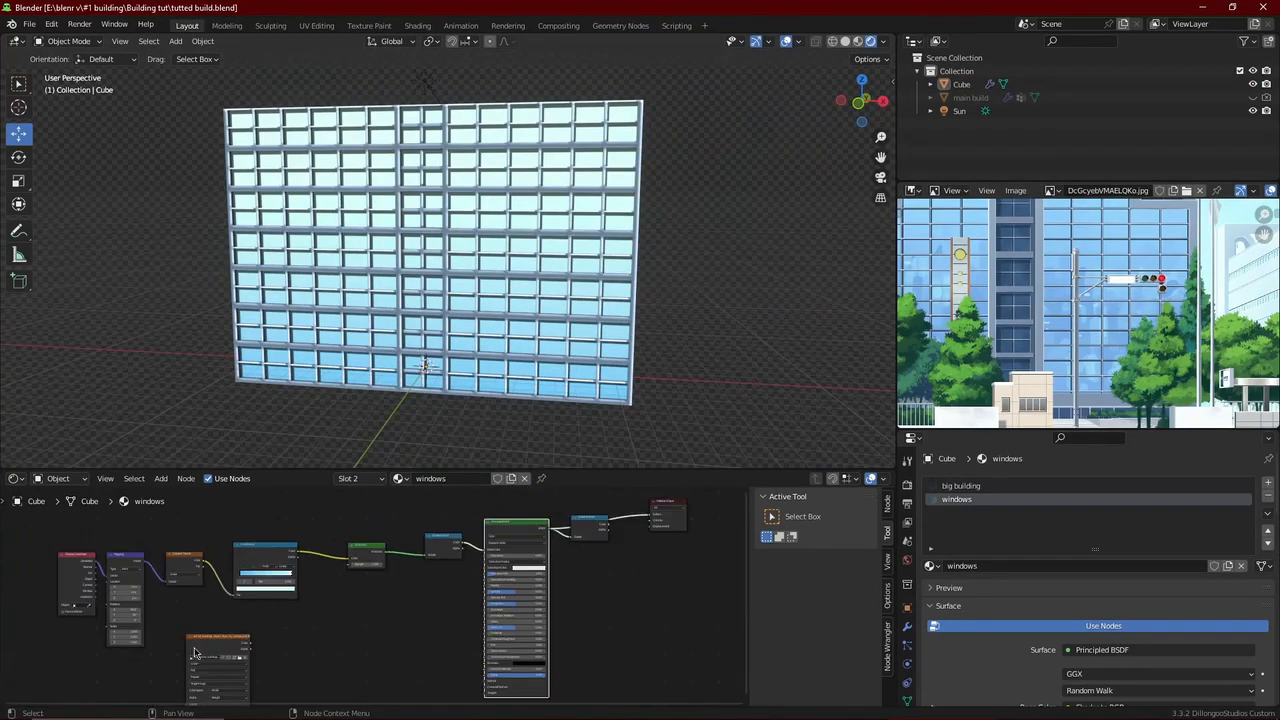
{"action": "middle_click_drag", "start_coordinate": [292, 639], "coordinate": [269, 659]}
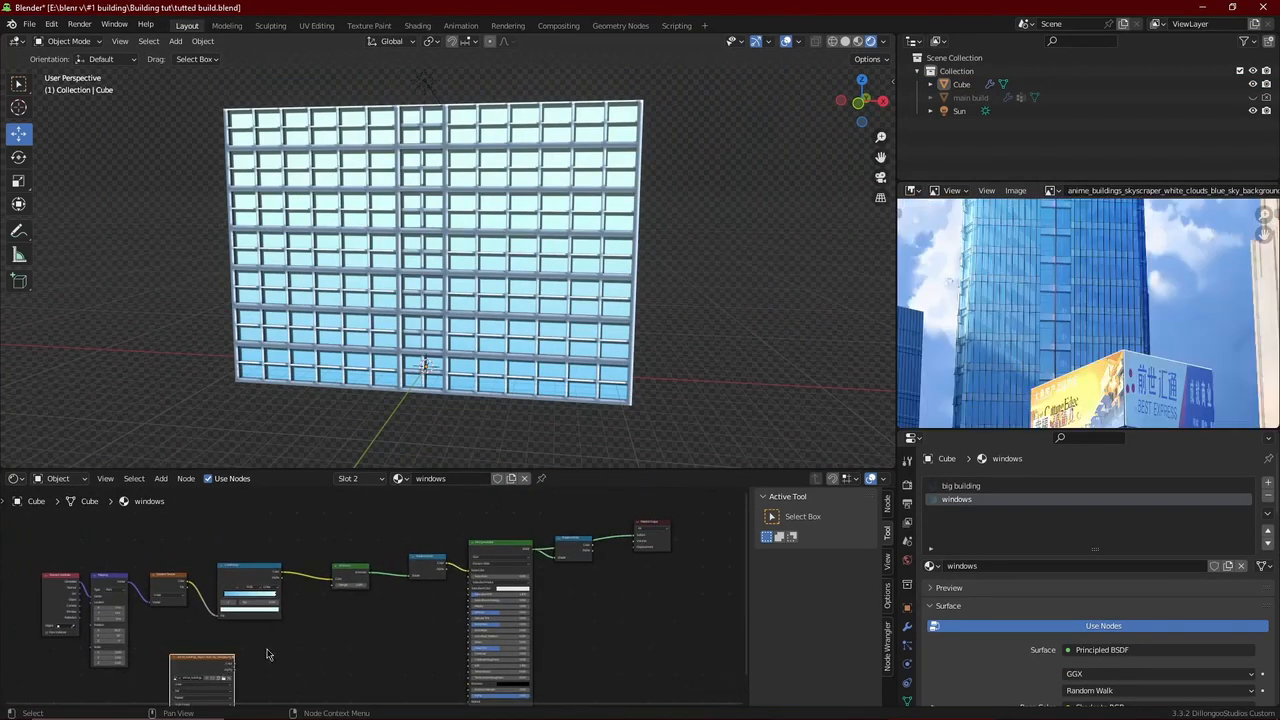
{"action": "middle_click_drag", "start_coordinate": [271, 651], "coordinate": [159, 703]}
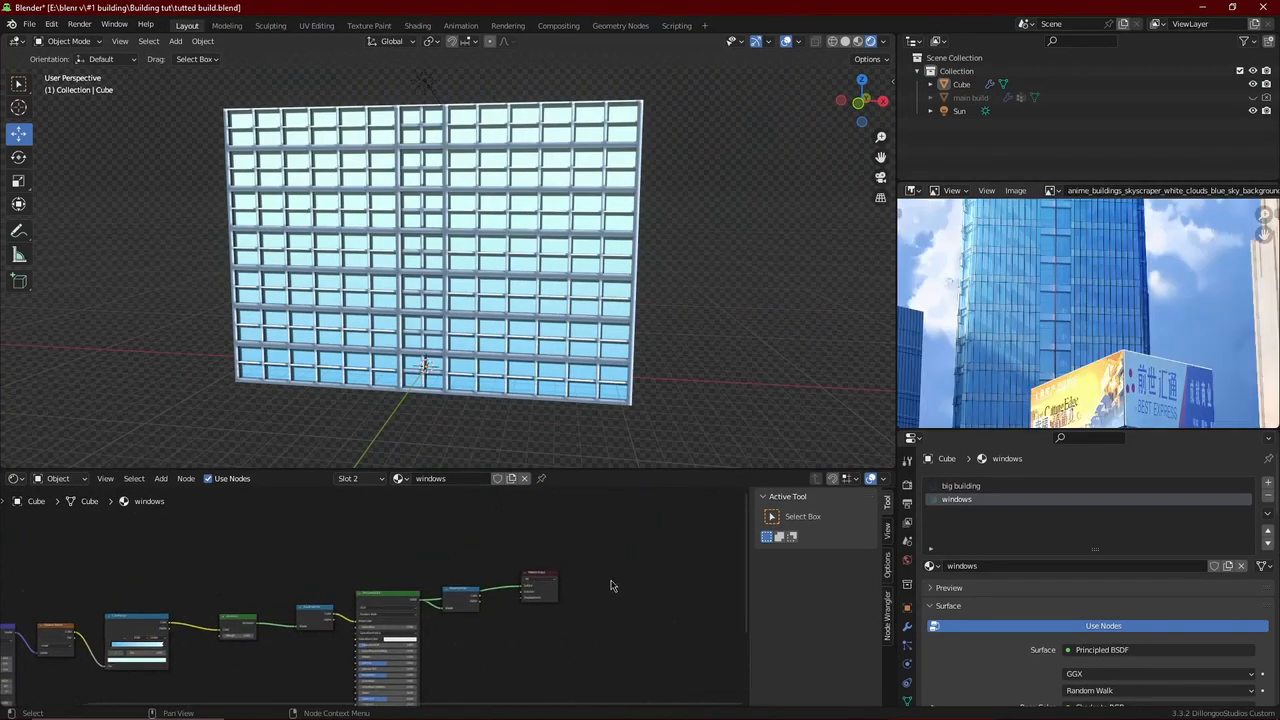
Insert a MixRGB node before the Material Output, with the last Shader to RGB color feeding its Color1.
{"action": "left_click", "coordinate": [603, 560]}
{"action": "left_click_drag", "start_coordinate": [473, 595], "coordinate": [672, 556]}
{"action": "key", "text": "shift+a"}
{"action": "type", "text": "smix"}
{"action": "key", "text": "Return"}
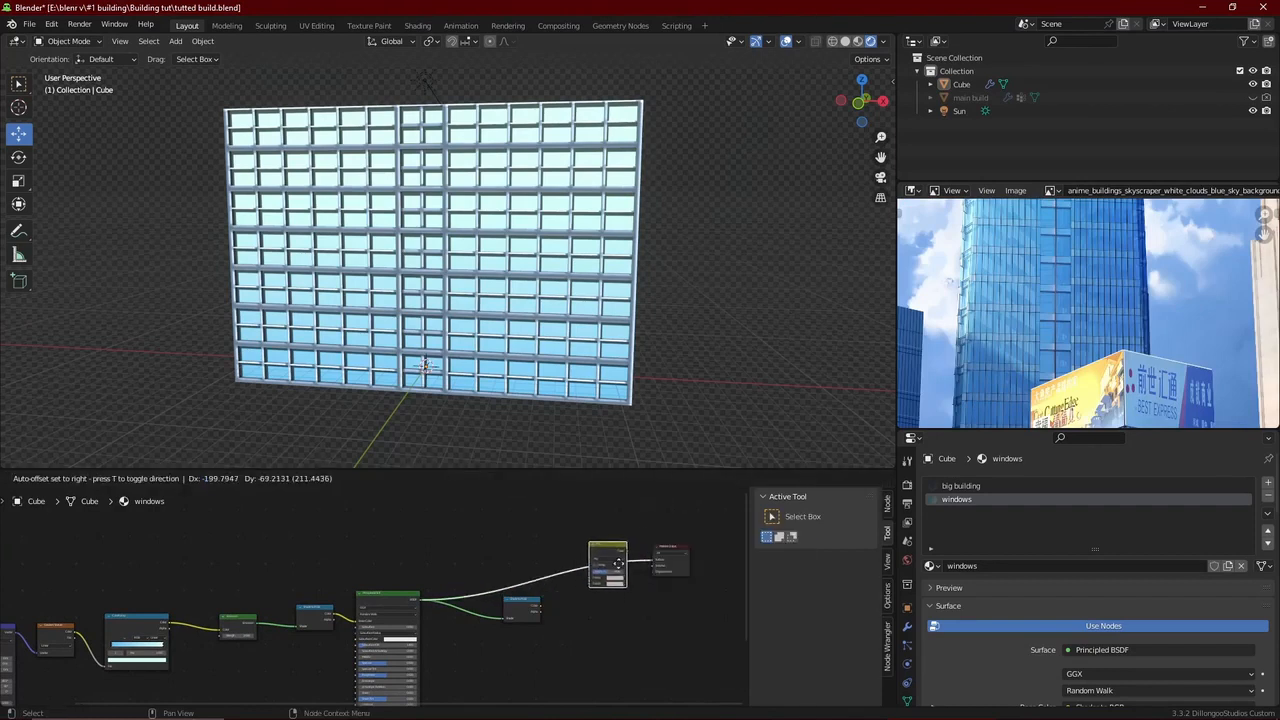
{"action": "left_click", "coordinate": [595, 575]}
{"action": "left_click_drag", "start_coordinate": [586, 590], "coordinate": [584, 588]}
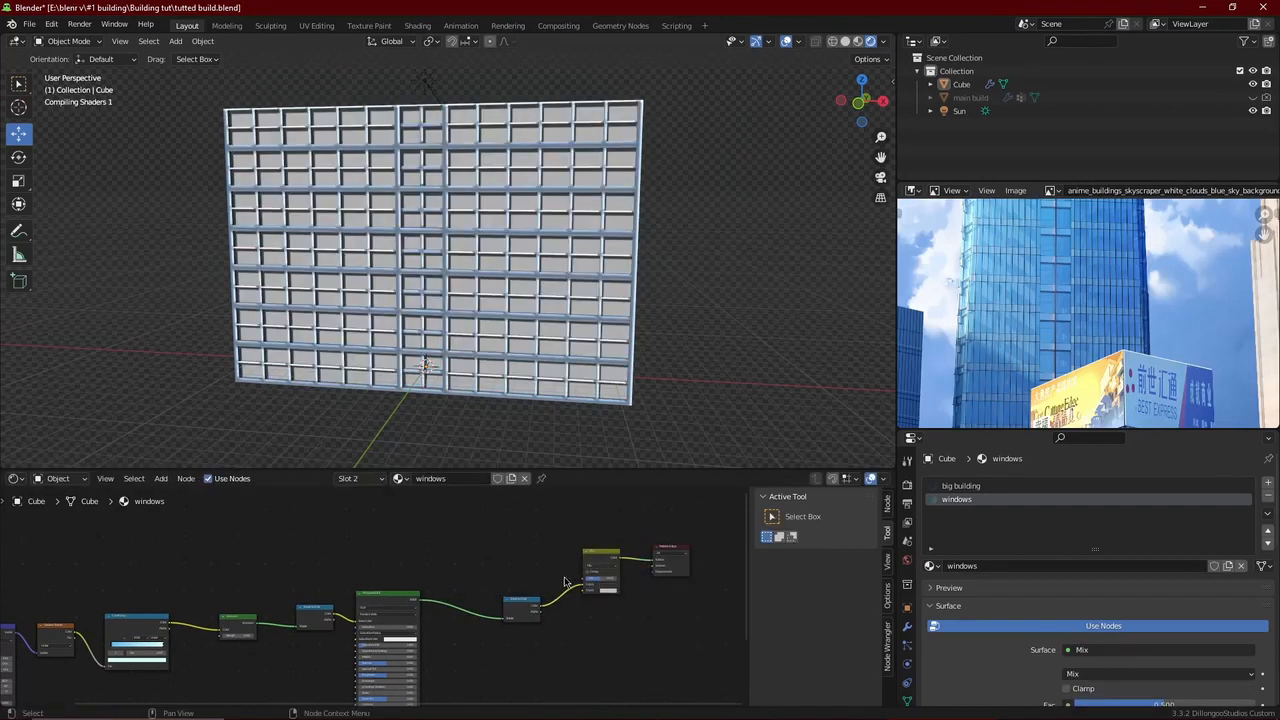
Set the Mix node's blend mode to Add.
{"action": "scroll", "coordinate": [560, 570], "scroll_direction": "up", "scroll_amount": 2}
{"action": "scroll", "coordinate": [535, 563], "scroll_direction": "up", "scroll_amount": 2}
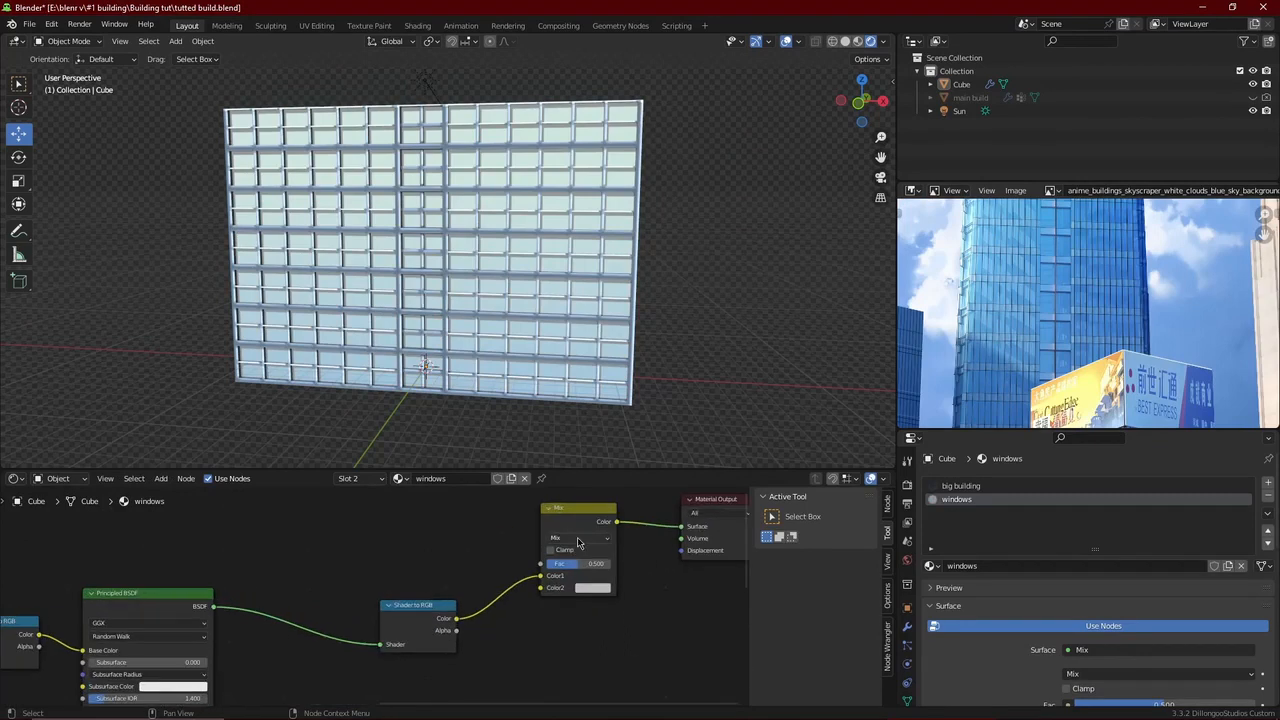
{"action": "left_click", "coordinate": [578, 537]}
{"action": "left_click", "coordinate": [580, 441]}
Add an Image Texture node above the Principled BSDF in the windows material.
{"action": "scroll", "coordinate": [369, 554], "scroll_direction": "down", "scroll_amount": 5}
{"action": "middle_click_drag", "start_coordinate": [370, 555], "coordinate": [430, 623]}
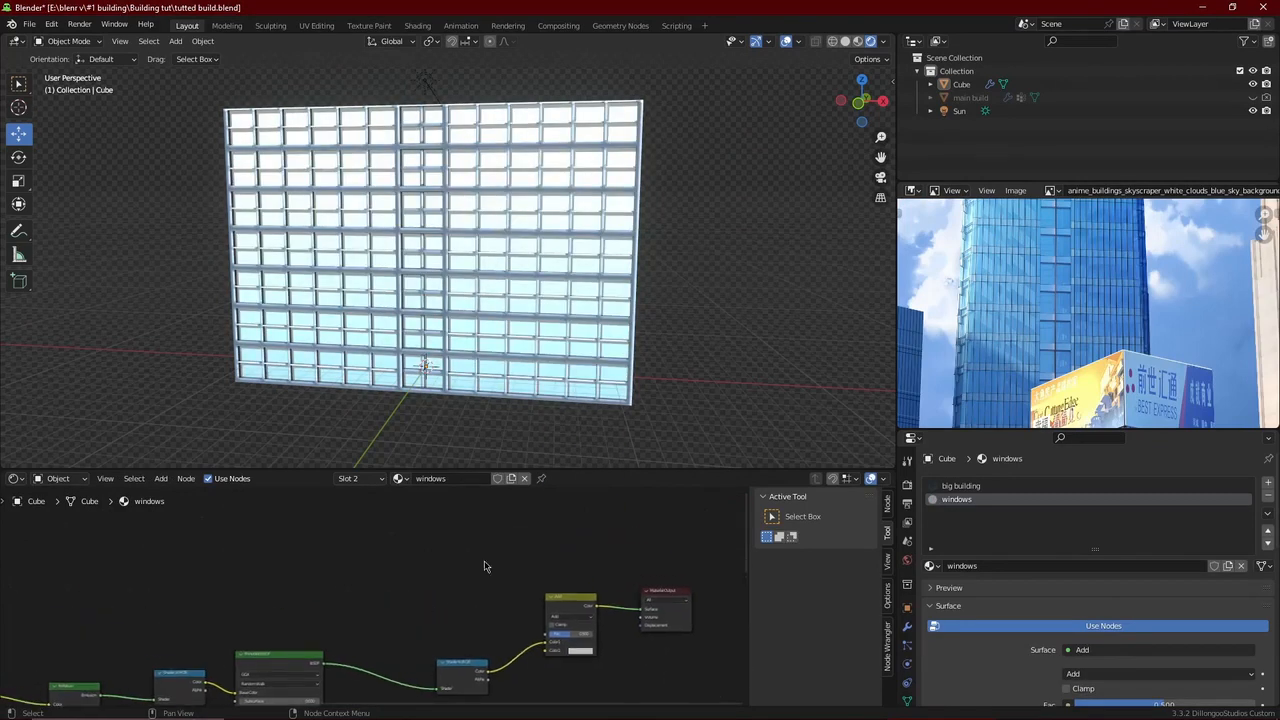
{"action": "key", "text": "shift+a"}
{"action": "left_click", "coordinate": [514, 536]}
{"action": "type", "text": "im"}
{"action": "left_click", "coordinate": [541, 553]}
{"action": "left_click", "coordinate": [335, 560]}
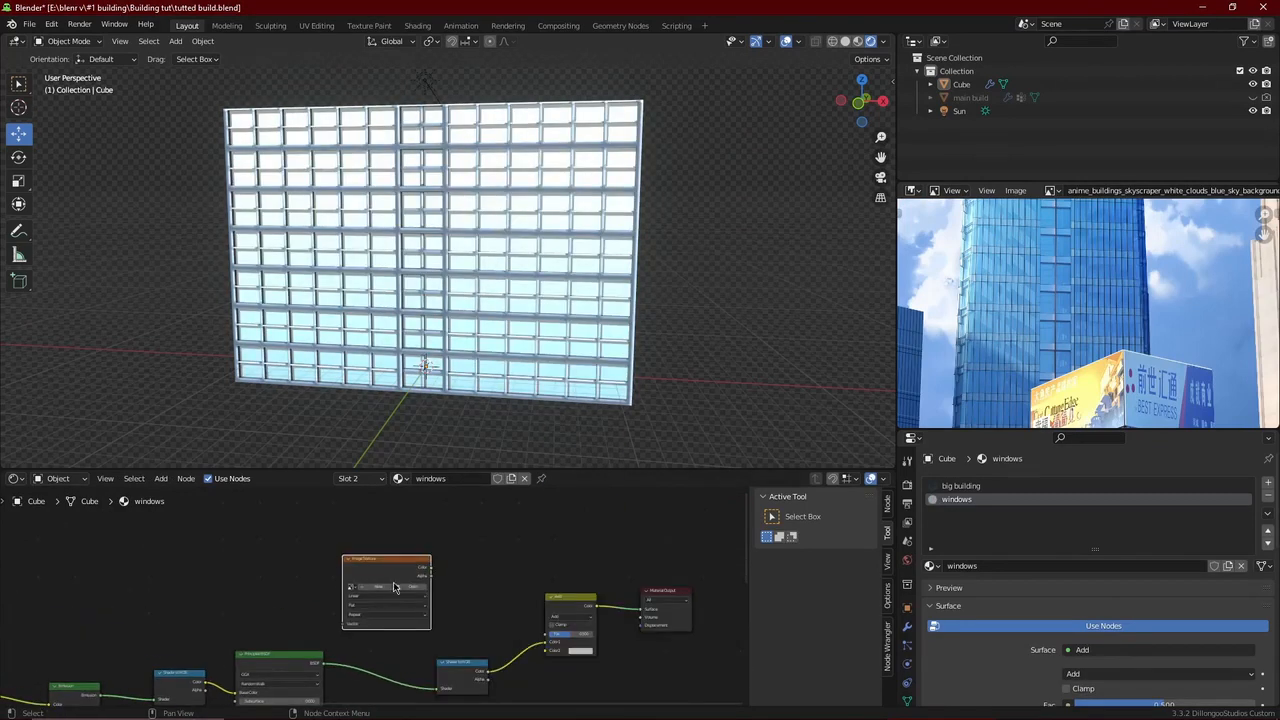
Load anime_buildings_skyscraper_white_clouds_blue_sky_background_4k_5k_hd_anime.jpg from the #1 building folder into the Image Texture node.
{"action": "left_click", "coordinate": [405, 588]}
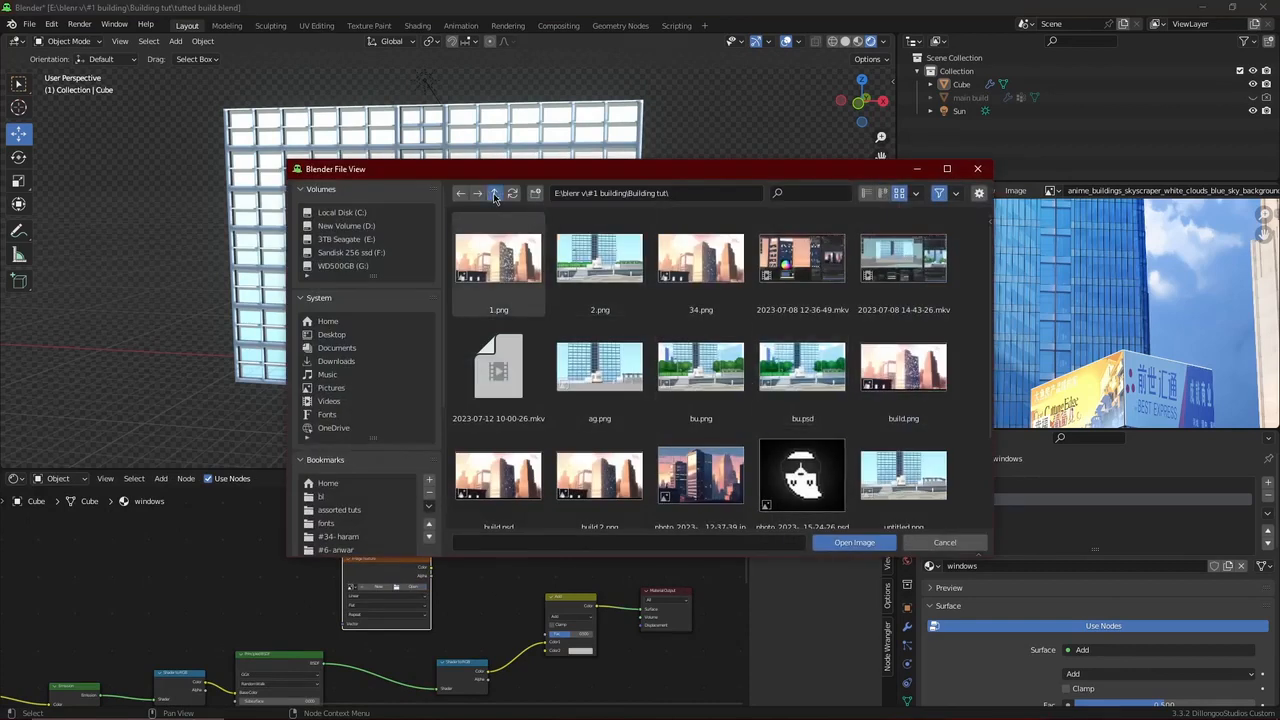
{"action": "left_click", "coordinate": [495, 195]}
{"action": "scroll", "coordinate": [748, 302], "scroll_direction": "down", "scroll_amount": 3}
{"action": "left_click", "coordinate": [703, 258]}
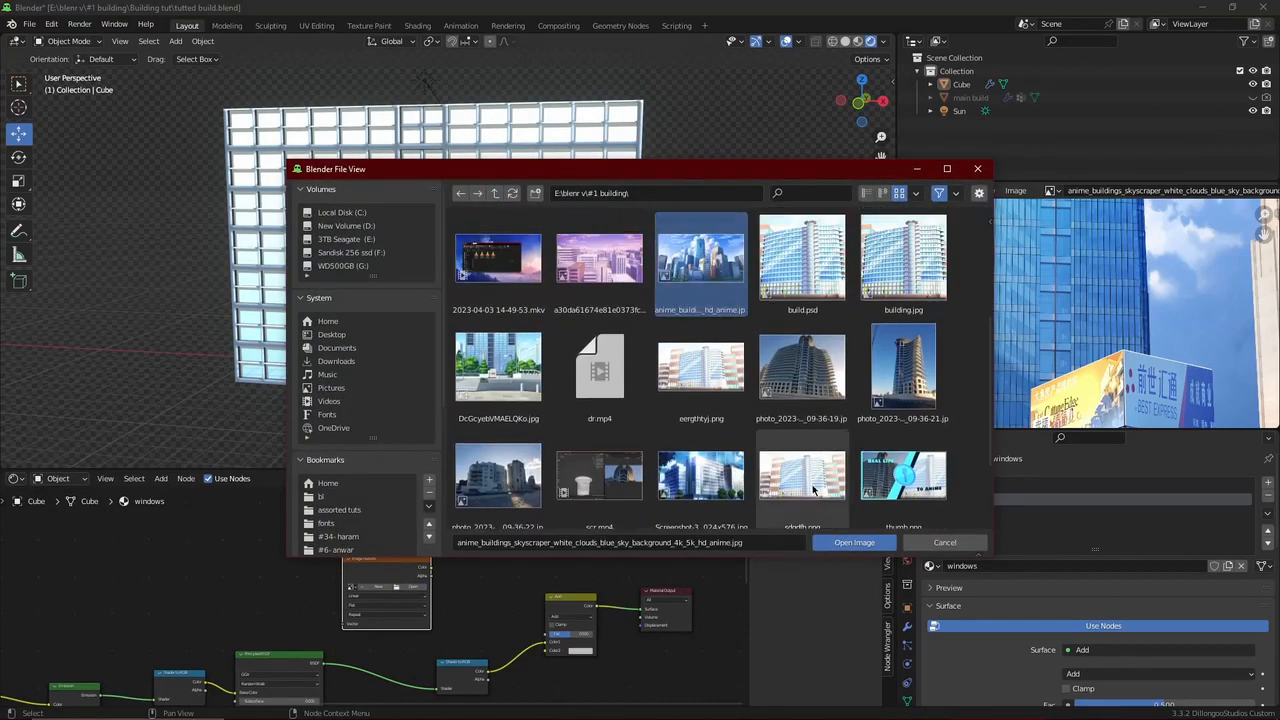
{"action": "left_click", "coordinate": [835, 542]}
Connect the image texture's color to the Mix node's Color2 and inspect the effect on the windows.
{"action": "left_click_drag", "start_coordinate": [430, 567], "coordinate": [444, 577]}
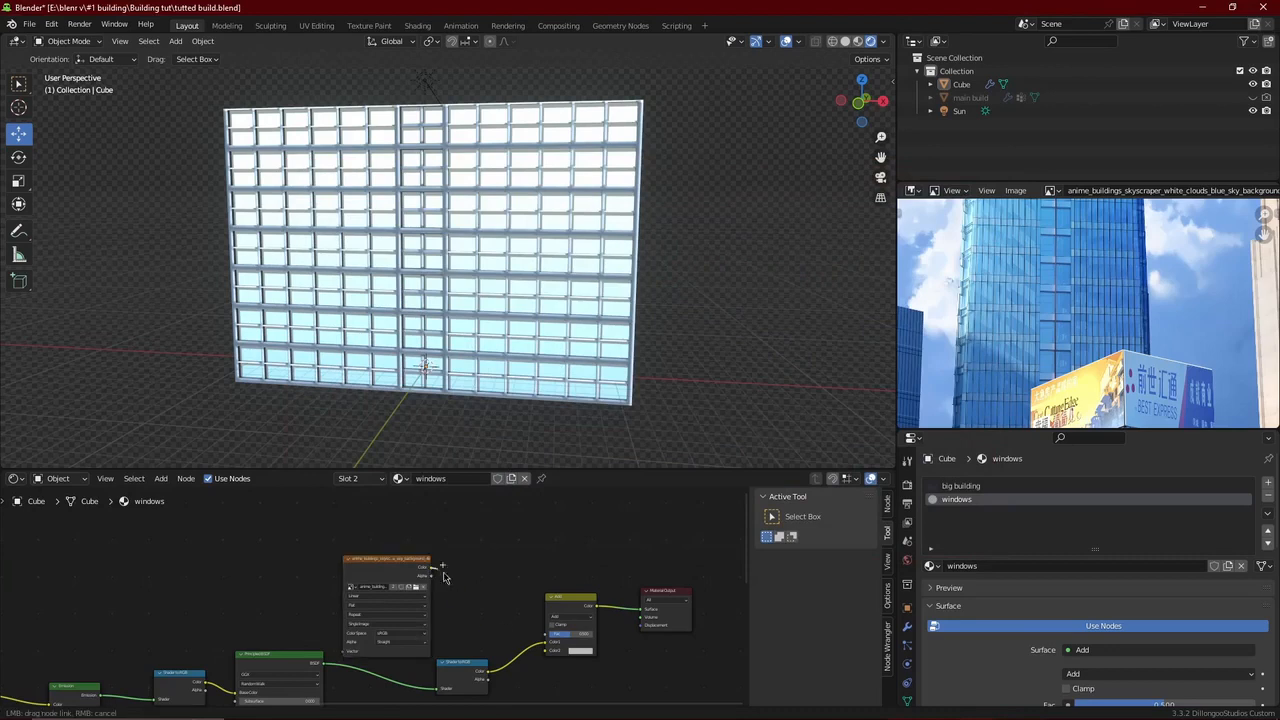
{"action": "left_click_drag", "start_coordinate": [542, 660], "coordinate": [545, 651]}
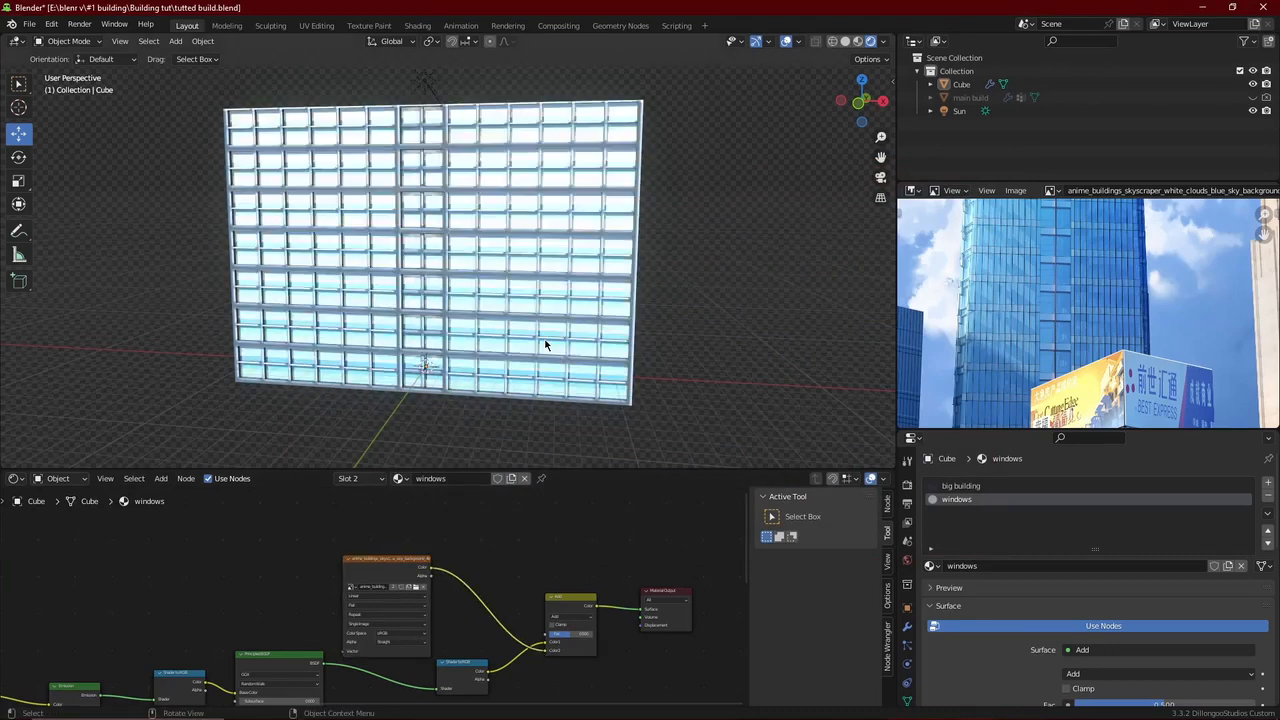
{"action": "scroll", "coordinate": [546, 343], "scroll_direction": "up", "scroll_amount": 6}
{"action": "scroll", "coordinate": [492, 565], "scroll_direction": "down", "scroll_amount": 2}
Preview the image texture alone and give it Texture Coordinate and Mapping nodes driven by Generated coordinates.
{"action": "left_click_drag", "start_coordinate": [462, 587], "coordinate": [383, 543]}
{"action": "key", "text": "ctrl+t"}
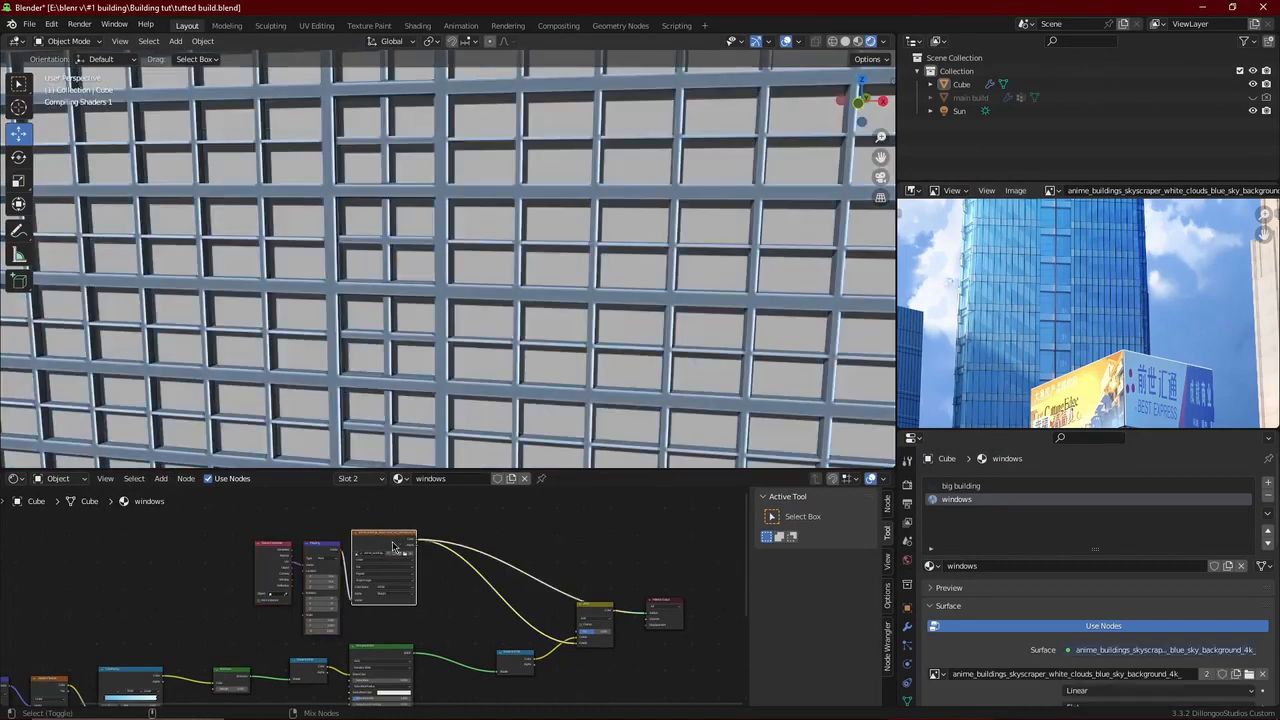
{"action": "scroll", "coordinate": [557, 374], "scroll_direction": "down", "scroll_amount": 5}
{"action": "key", "text": "KP_Decimal"}
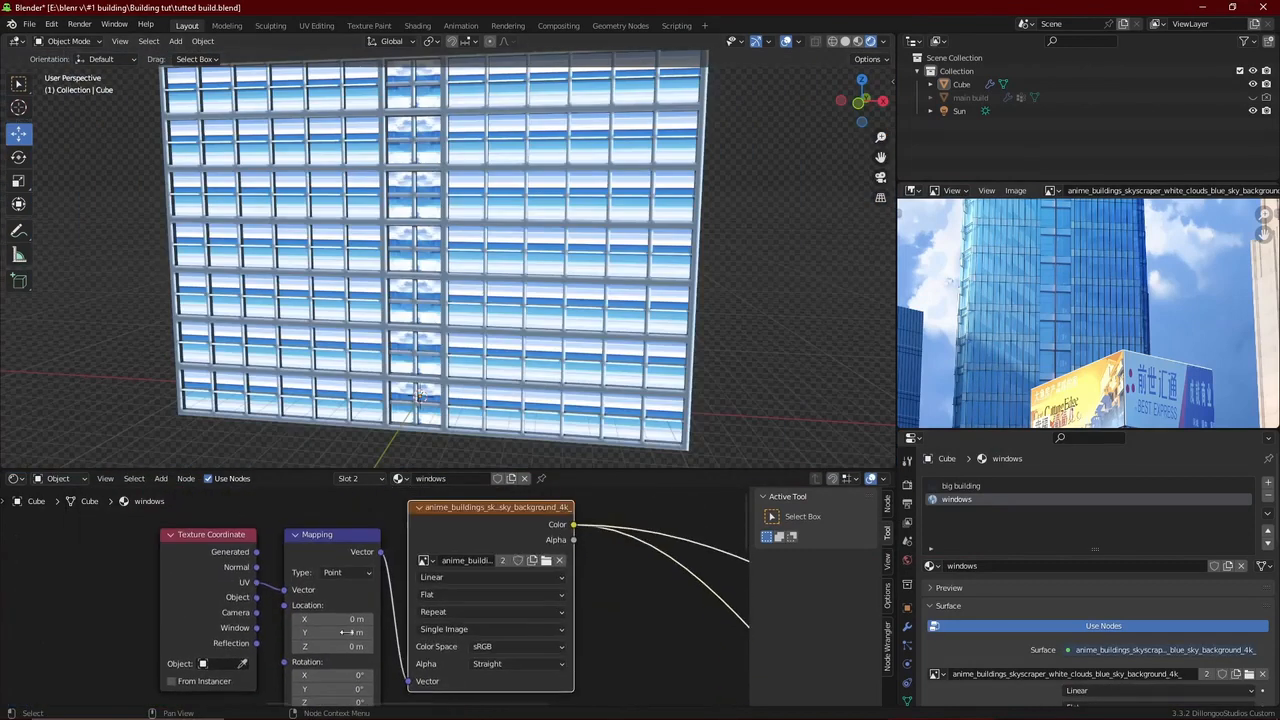
{"action": "left_click_drag", "start_coordinate": [256, 553], "coordinate": [343, 643]}
Set the image Mapping's rotation to 21.2° on X and 180° on Z.
{"action": "scroll", "coordinate": [477, 592], "scroll_direction": "down", "scroll_amount": 1}
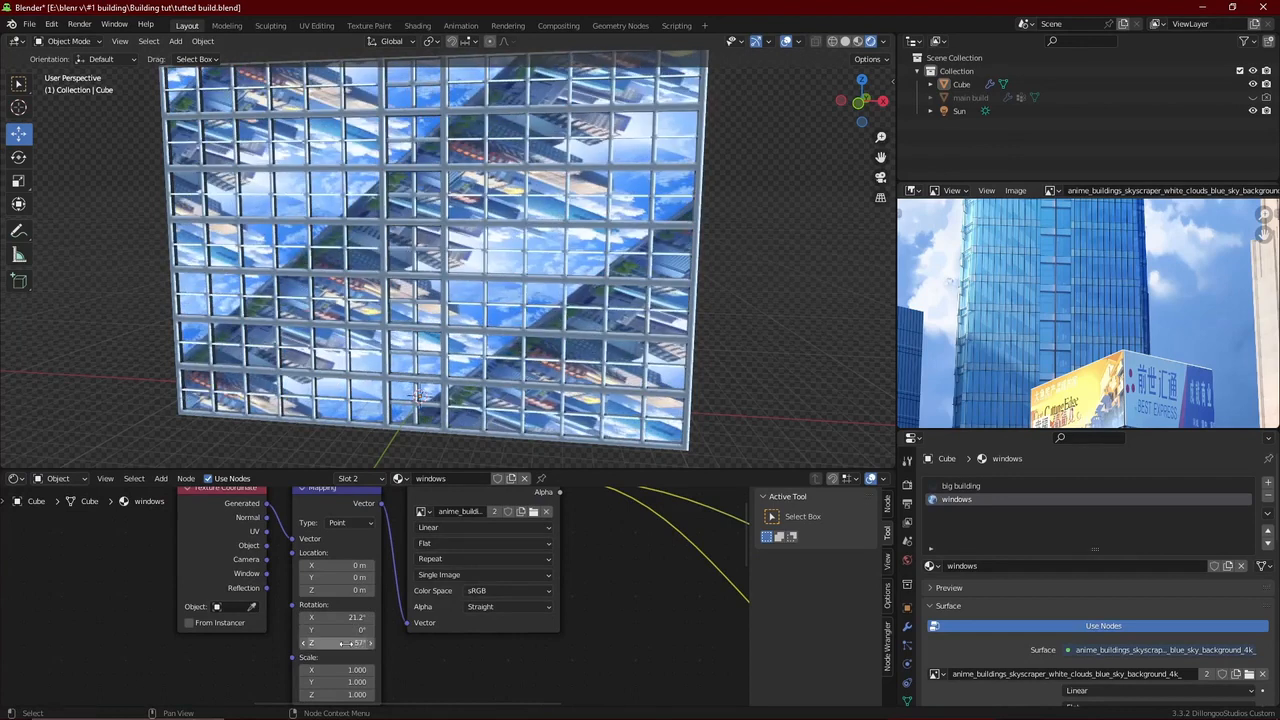
{"action": "type", "text": "180"}
{"action": "key", "text": "Return"}
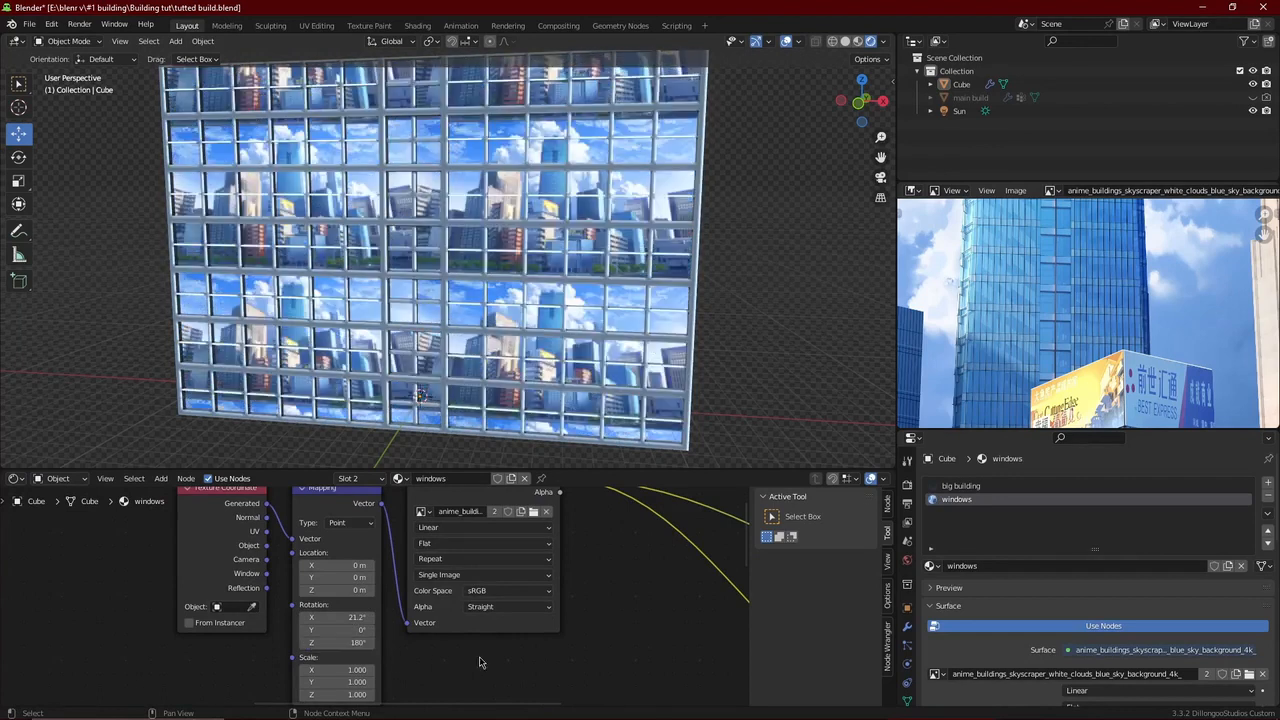
Try a uniform scale of 3 on all axes of the image Mapping.
{"action": "scroll", "coordinate": [360, 620], "scroll_direction": "down", "scroll_amount": 1}
{"action": "left_click_drag", "start_coordinate": [354, 659], "coordinate": [354, 681]}
{"action": "type", "text": "3"}
{"action": "key", "text": "Return"}
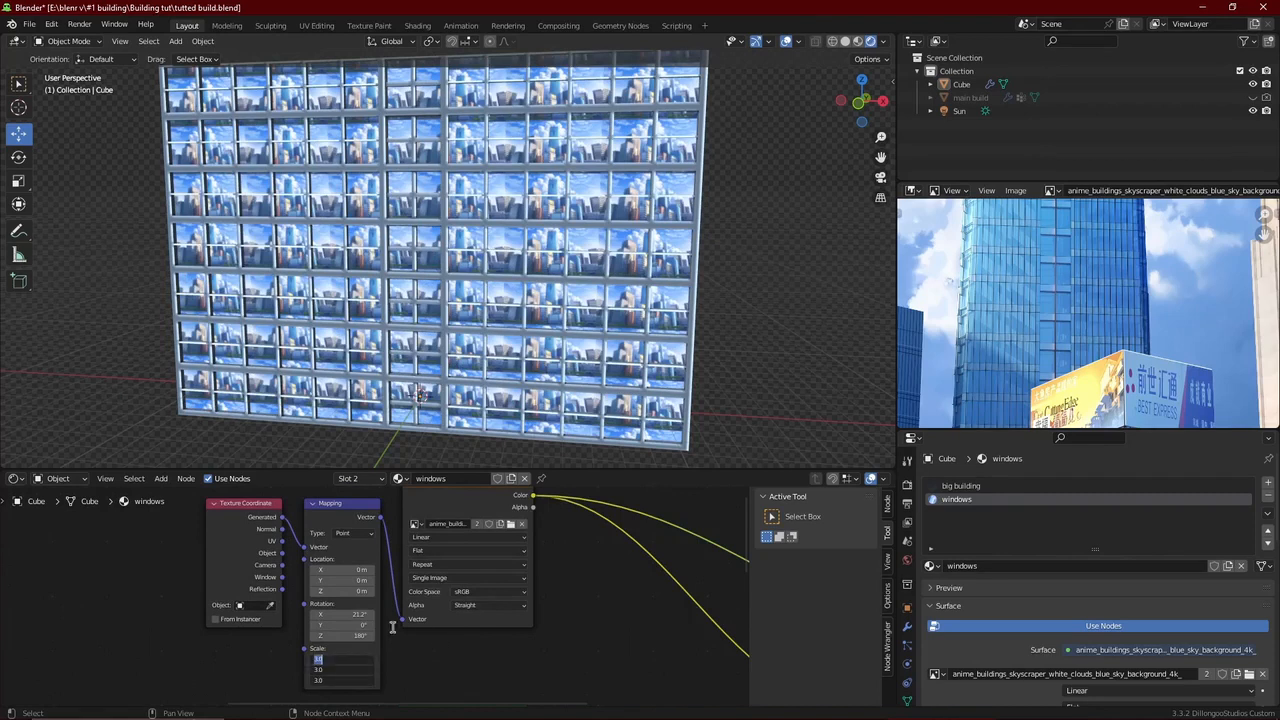
{"action": "key", "text": "Return"}
Stretch the city image with Mapping scale X 0.2 and Z 0.5, adjusting Y, and set its location to X 0.5 m and Y 0.2 m.
{"action": "left_click_drag", "start_coordinate": [352, 669], "coordinate": [150, 669]}
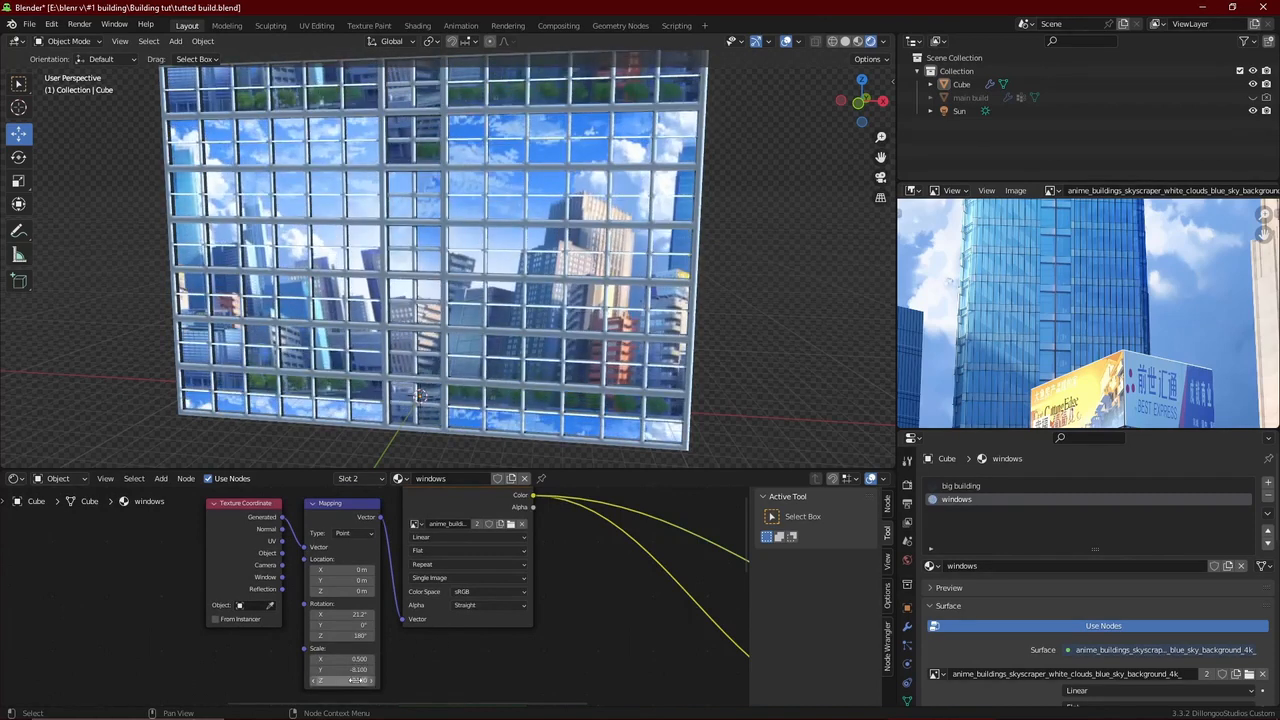
{"action": "left_click_drag", "start_coordinate": [356, 680], "coordinate": [330, 660]}
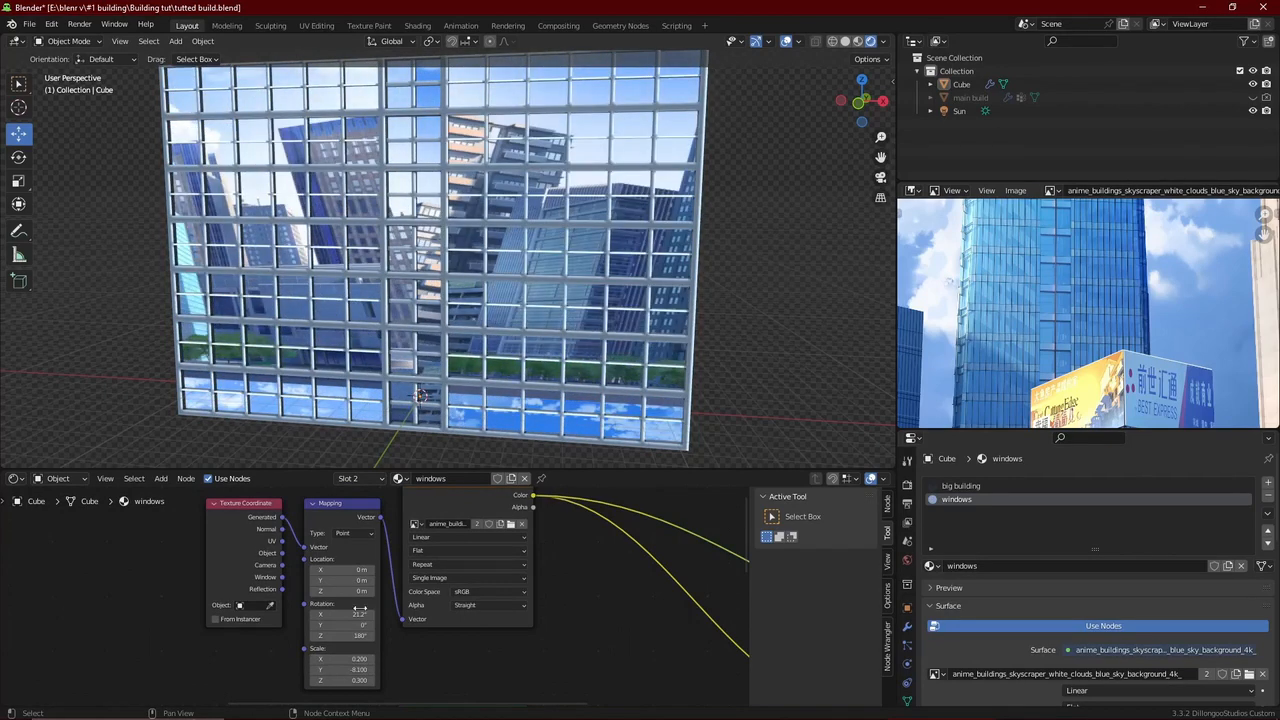
{"action": "left_click_drag", "start_coordinate": [356, 569], "coordinate": [400, 569]}
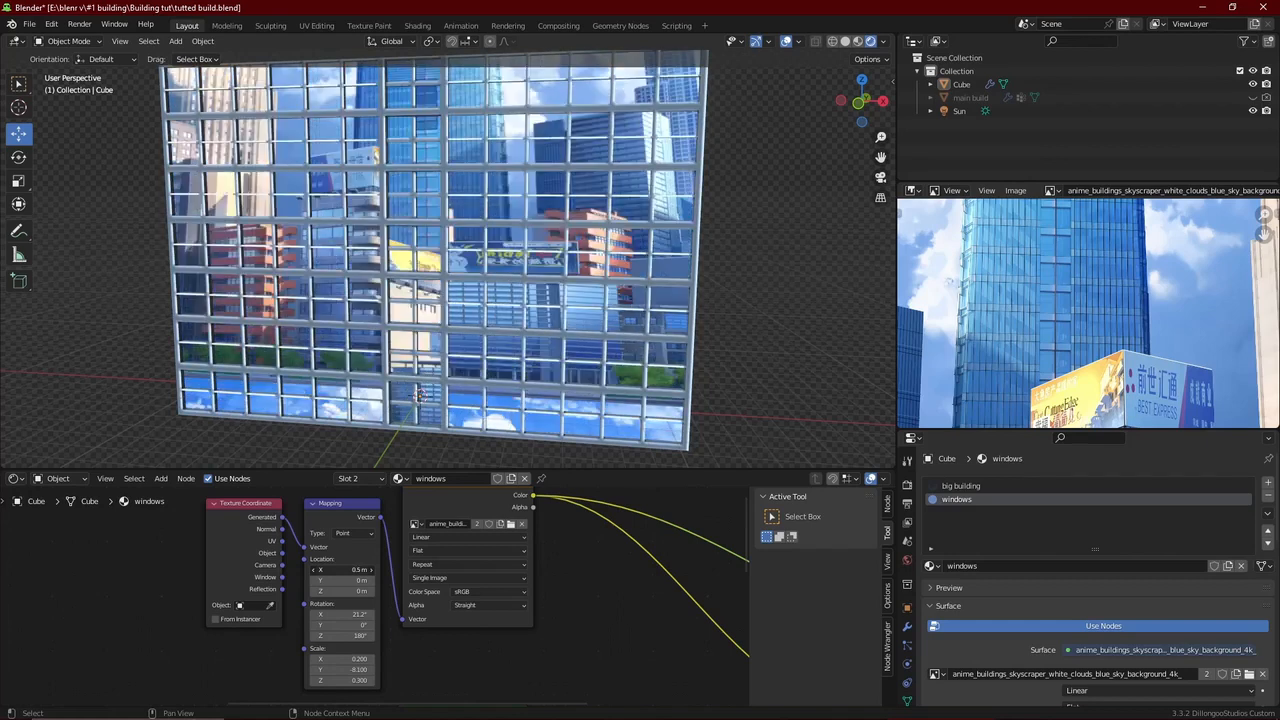
{"action": "middle_click_drag", "start_coordinate": [466, 362], "coordinate": [502, 343]}
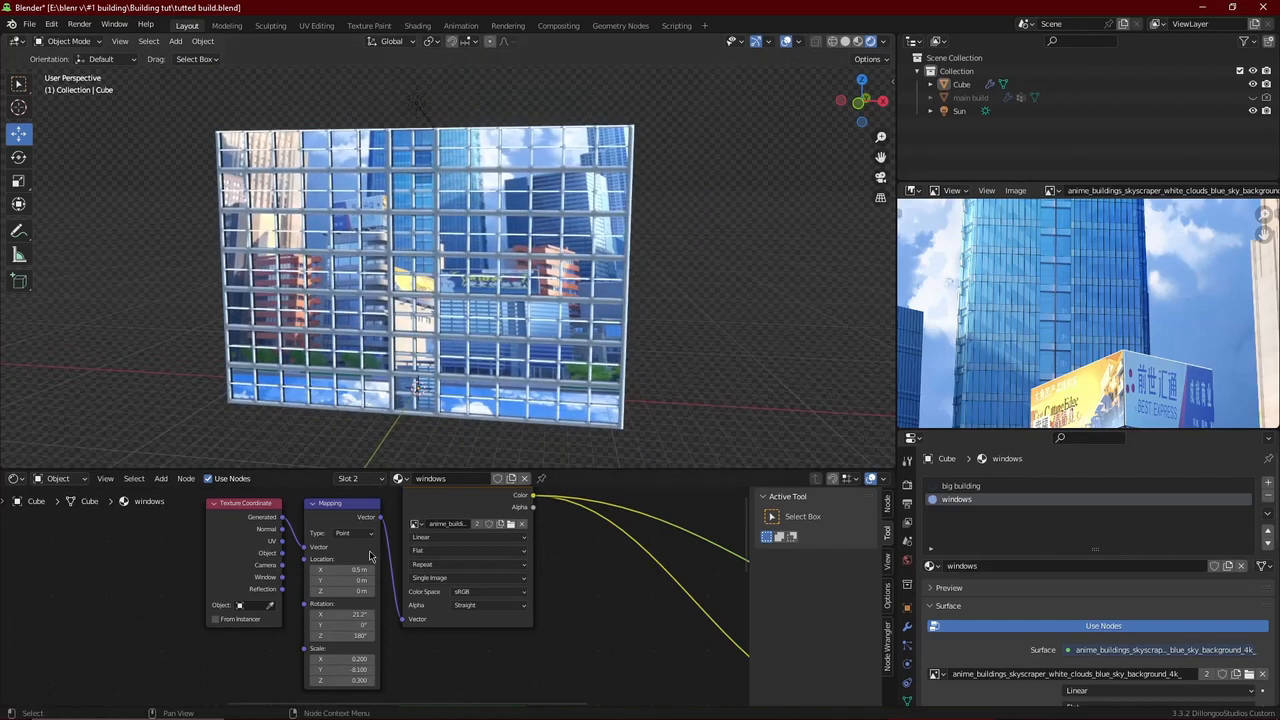
{"action": "scroll", "coordinate": [338, 590], "scroll_direction": "up", "scroll_amount": 2}
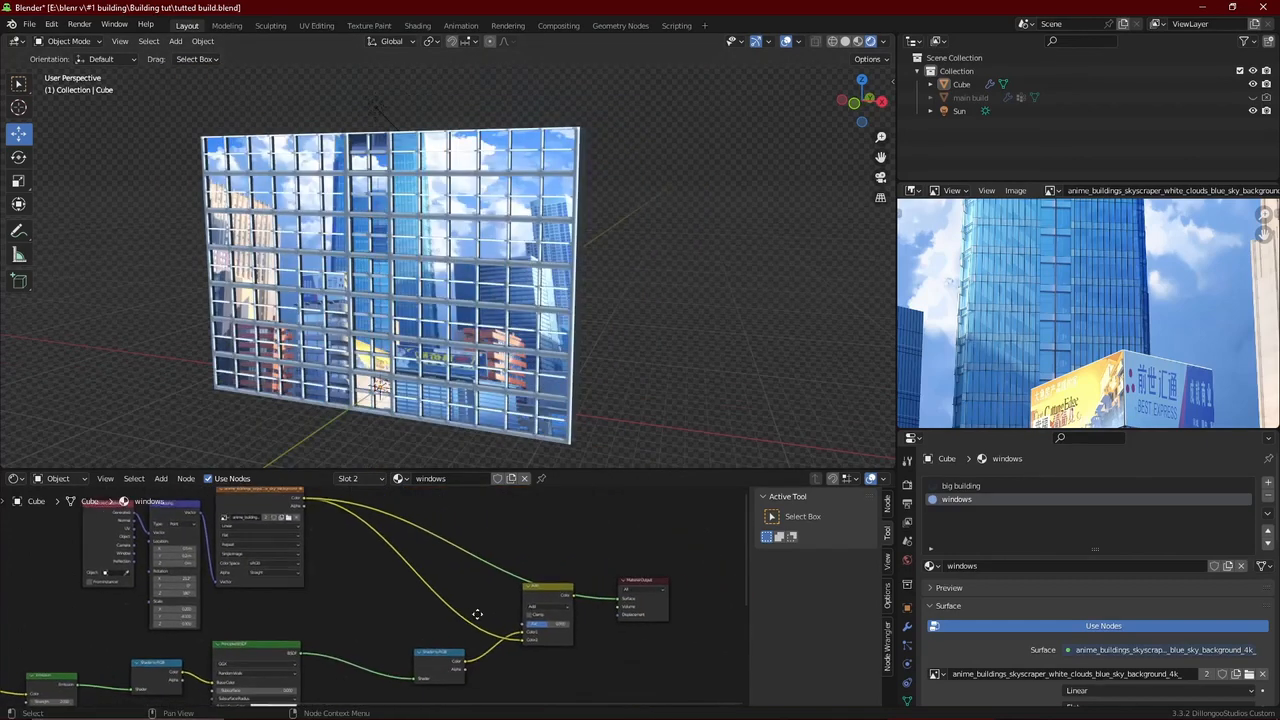
Send the Mix node back to the material output with its blend mode set to Color and a reduced factor, and save the file.
{"action": "left_click", "coordinate": [567, 636], "text": "ctrl+shift"}
{"action": "scroll", "coordinate": [592, 346], "scroll_direction": "up", "scroll_amount": 4}
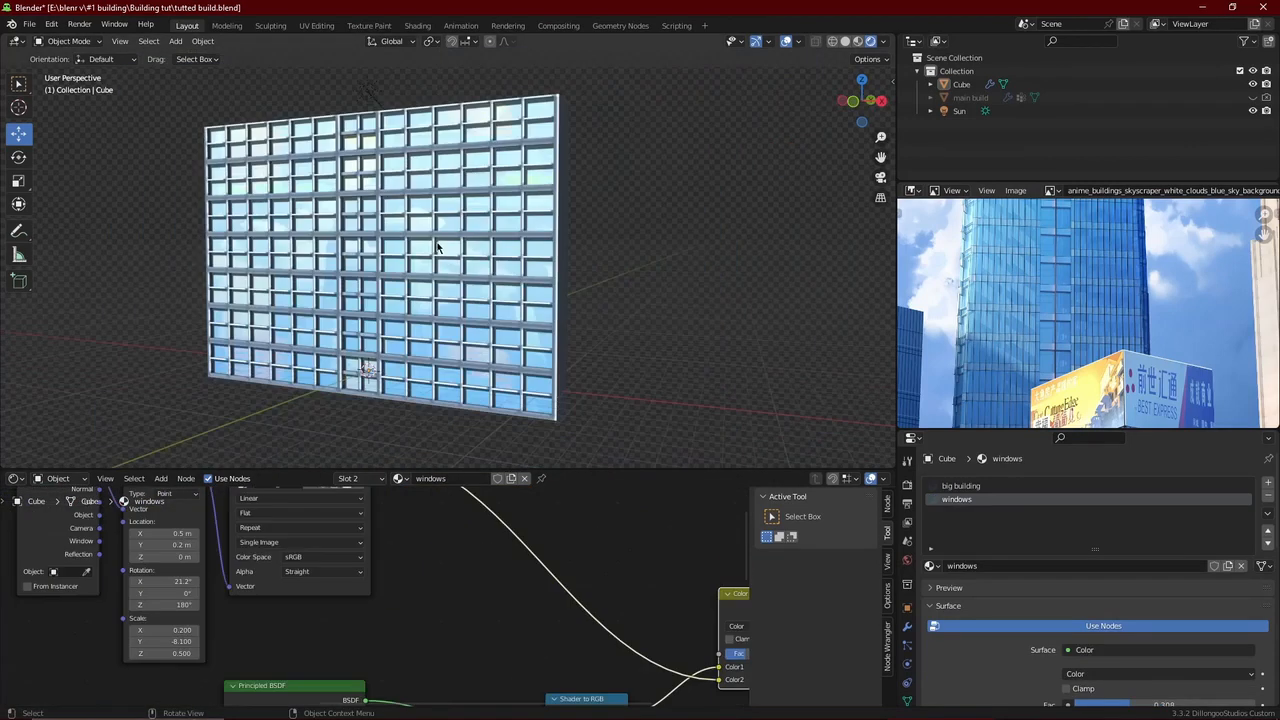
{"action": "key", "text": "ctrl+s"}
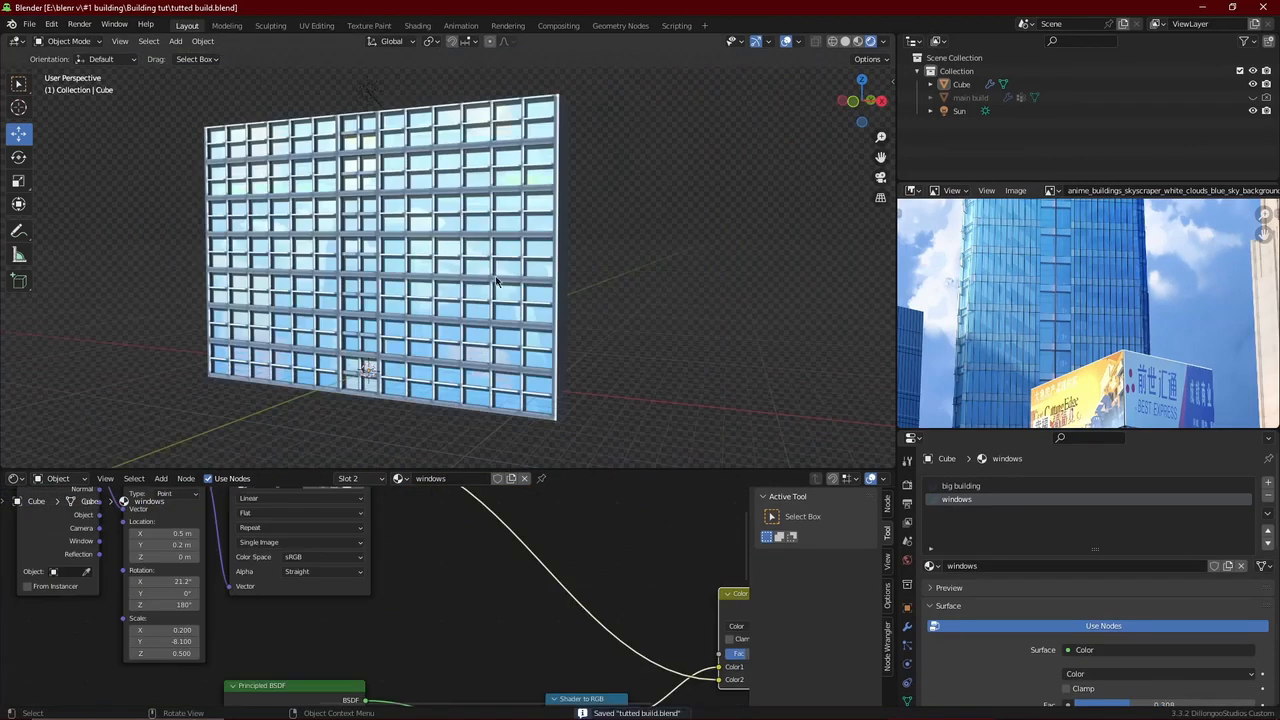
Show the reference image DcGcyebVMAELQKo.jpg in the image editor and frame its dark window column.
{"action": "middle_click_drag", "start_coordinate": [437, 247], "coordinate": [645, 260]}
{"action": "scroll", "coordinate": [1023, 305], "scroll_direction": "down", "scroll_amount": 3}
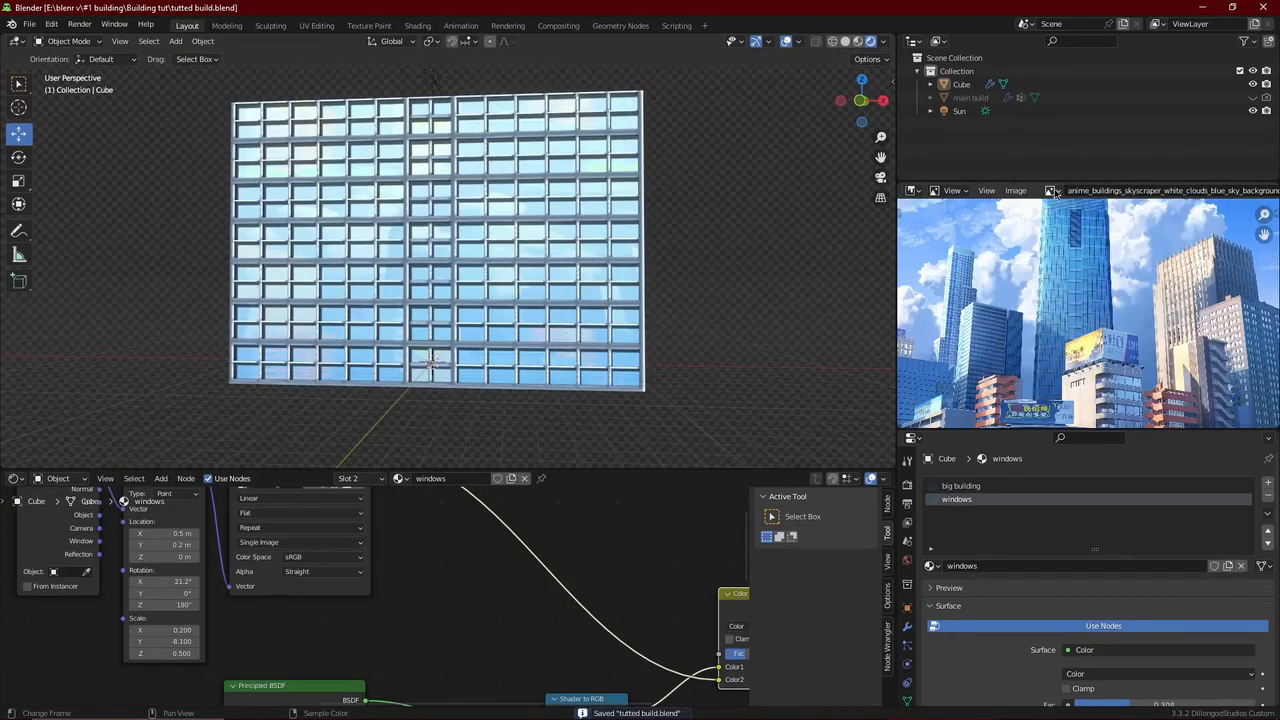
{"action": "left_click", "coordinate": [1054, 194]}
{"action": "left_click", "coordinate": [1090, 220]}
{"action": "scroll", "coordinate": [1060, 356], "scroll_direction": "up", "scroll_amount": 3}
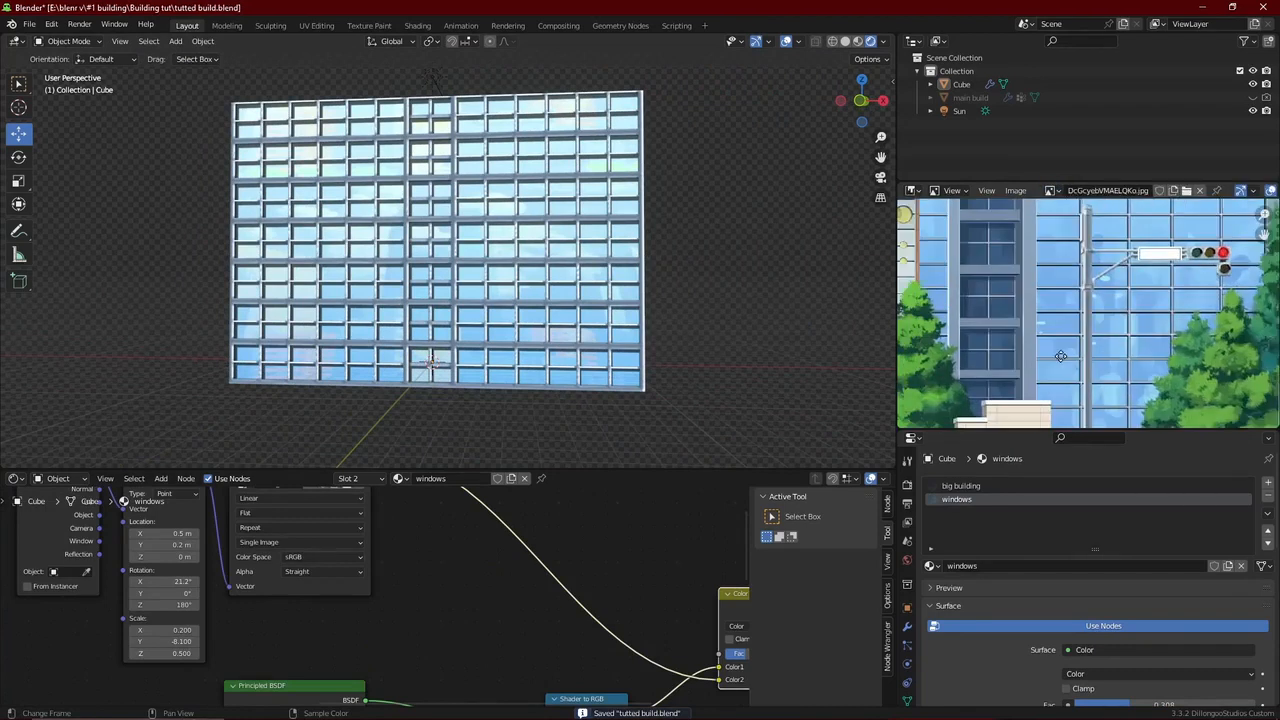
{"action": "middle_click_drag", "start_coordinate": [1061, 356], "coordinate": [1090, 348]}
{"action": "scroll", "coordinate": [577, 245], "scroll_direction": "up", "scroll_amount": 3}
Assign the big building material, in a new material slot, to the facade's narrow central column window faces.
{"action": "left_click", "coordinate": [523, 251]}
{"action": "key", "text": "Tab"}
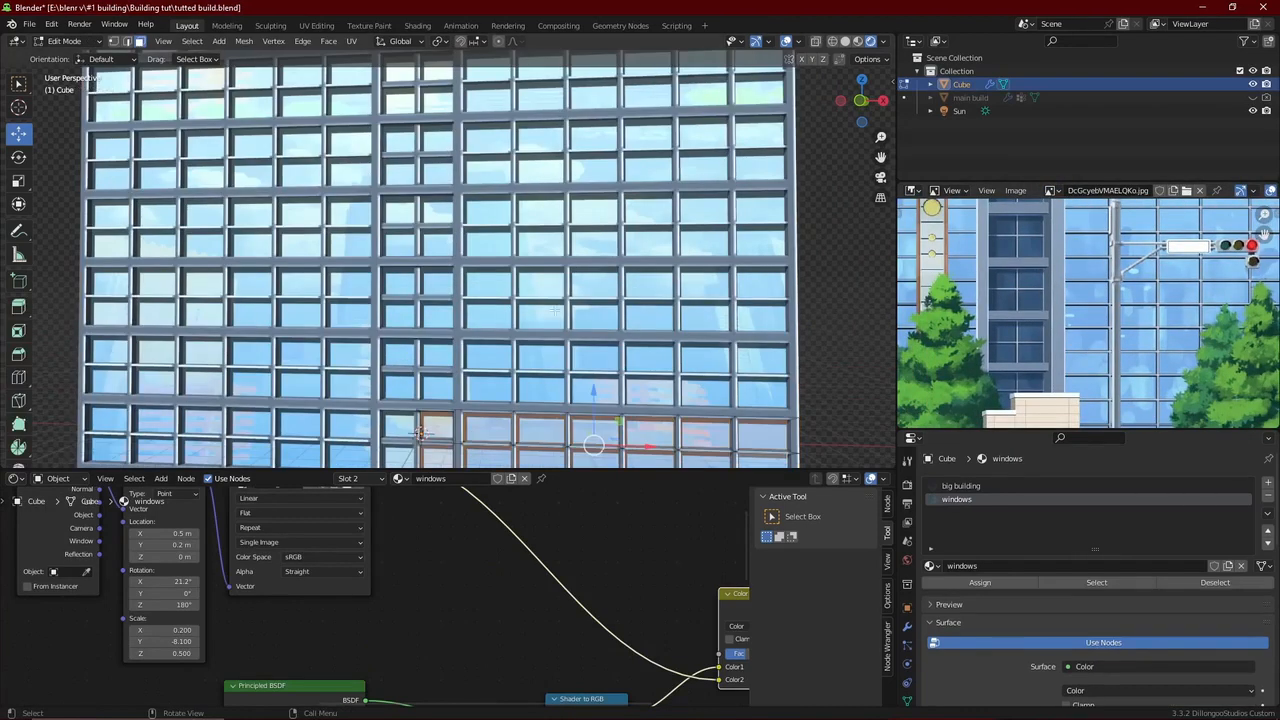
{"action": "middle_click_drag", "start_coordinate": [462, 279], "coordinate": [523, 180], "text": "shift"}
{"action": "scroll", "coordinate": [520, 330], "scroll_direction": "up", "scroll_amount": 2}
{"action": "left_click", "coordinate": [517, 346]}
{"action": "left_click", "coordinate": [519, 370], "text": "shift"}
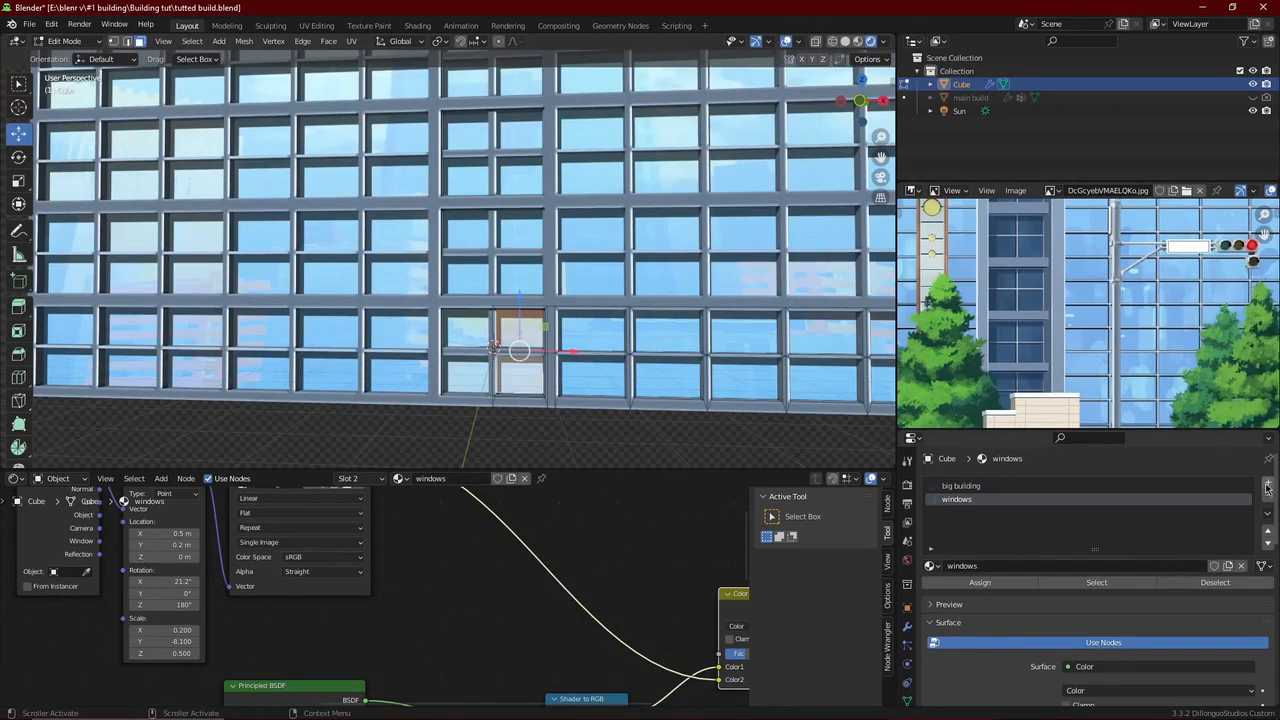
{"action": "left_click", "coordinate": [1267, 486]}
{"action": "left_click", "coordinate": [929, 565]}
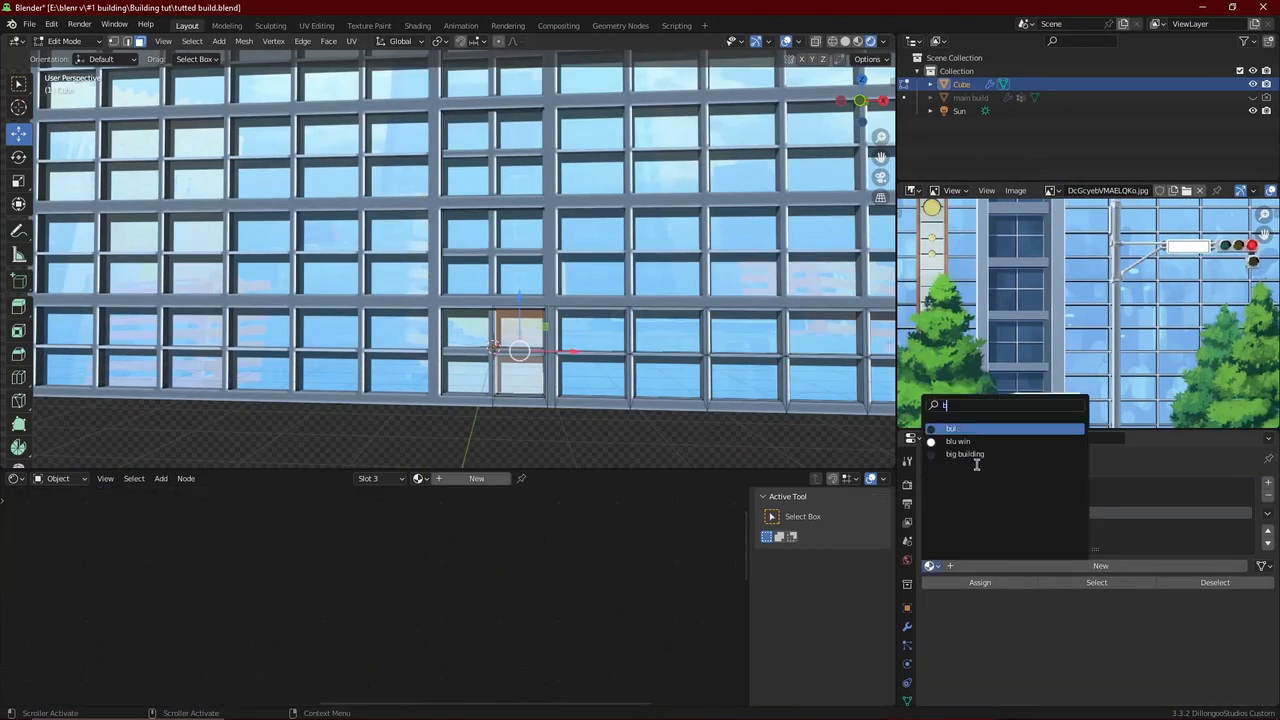
{"action": "left_click", "coordinate": [972, 455]}
{"action": "left_click", "coordinate": [998, 581]}
{"action": "key", "text": "ctrl+Tab"}
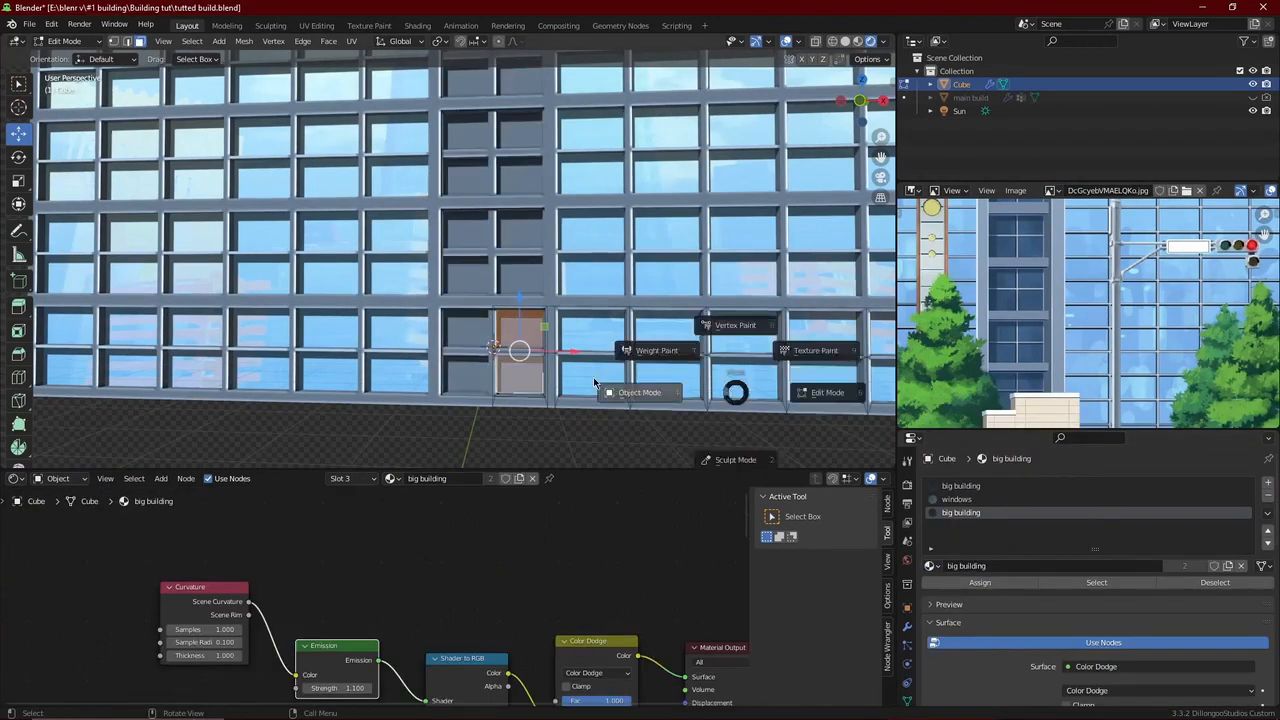
{"action": "left_click", "coordinate": [598, 382]}
Make the new slot's material a single-user copy named dark windows, give it a Principled BSDF with a dark blue base color, and save.
{"action": "scroll", "coordinate": [562, 285], "scroll_direction": "down", "scroll_amount": 3}
{"action": "left_click", "coordinate": [1228, 566]}
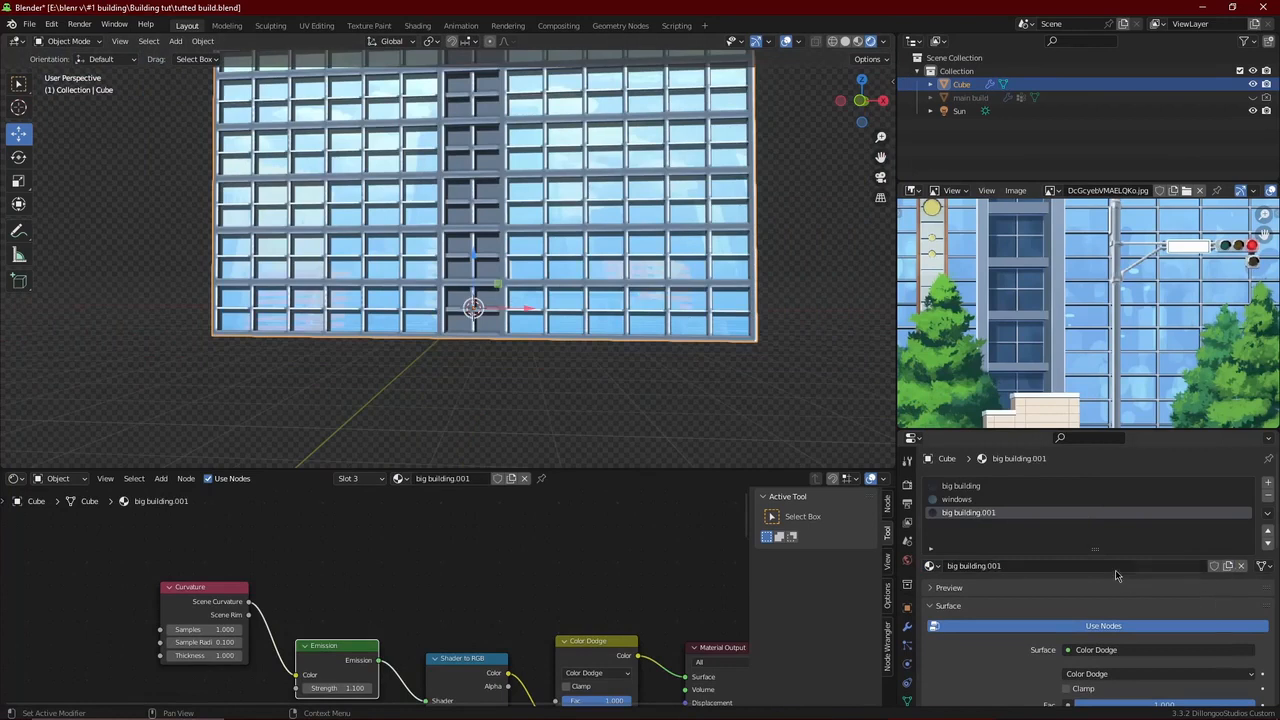
{"action": "left_click", "coordinate": [1115, 567]}
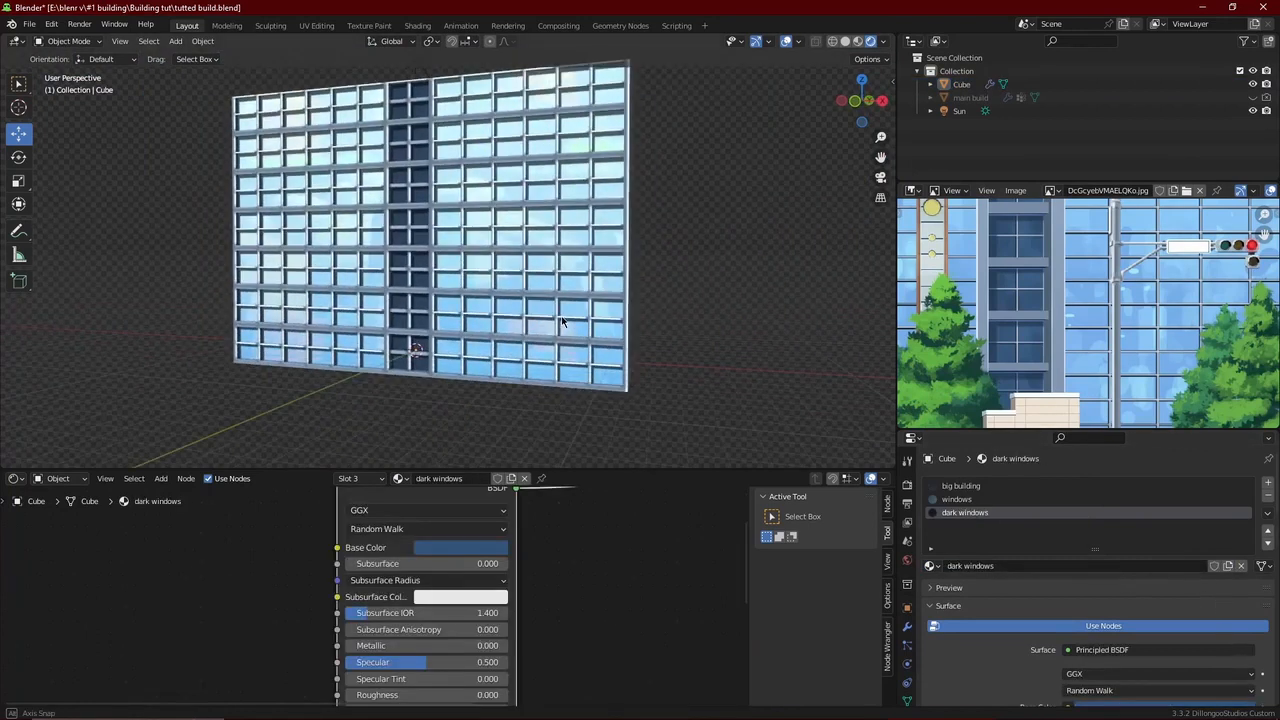
{"action": "key", "text": "ctrl+s"}
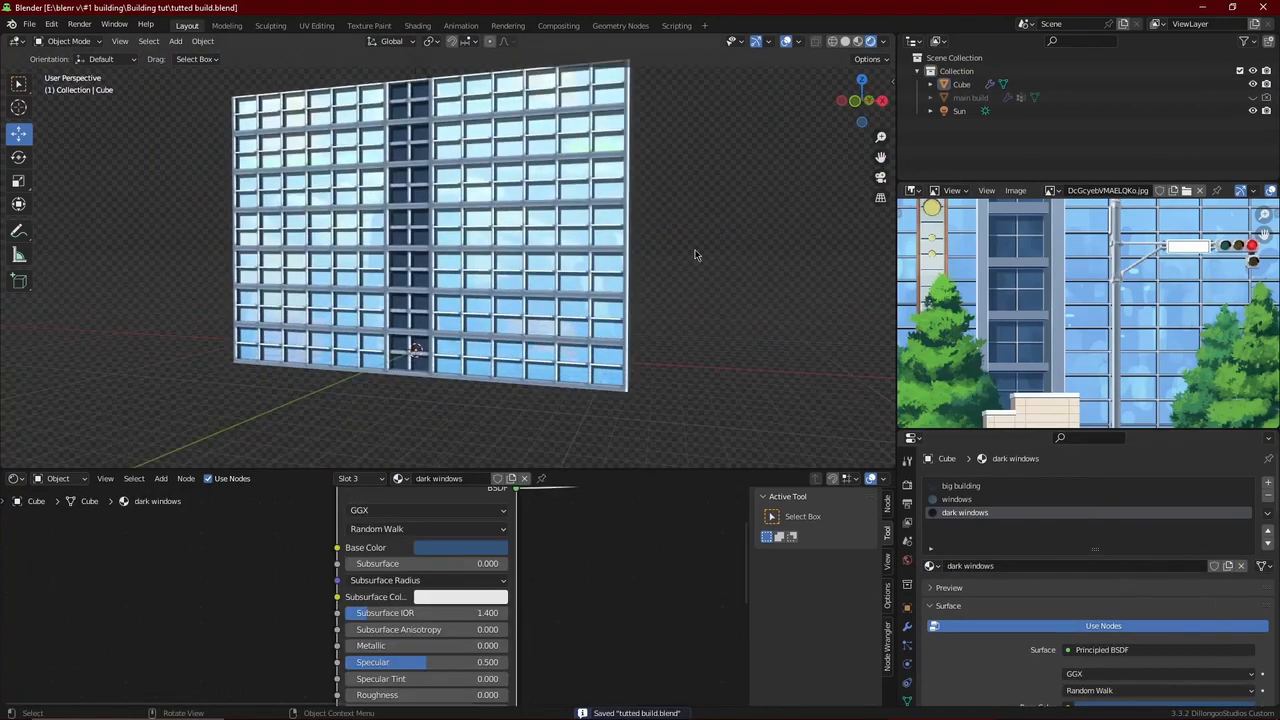
Add an outline to the facade with Outline Helper.
{"action": "middle_click_drag", "start_coordinate": [568, 256], "coordinate": [592, 271]}
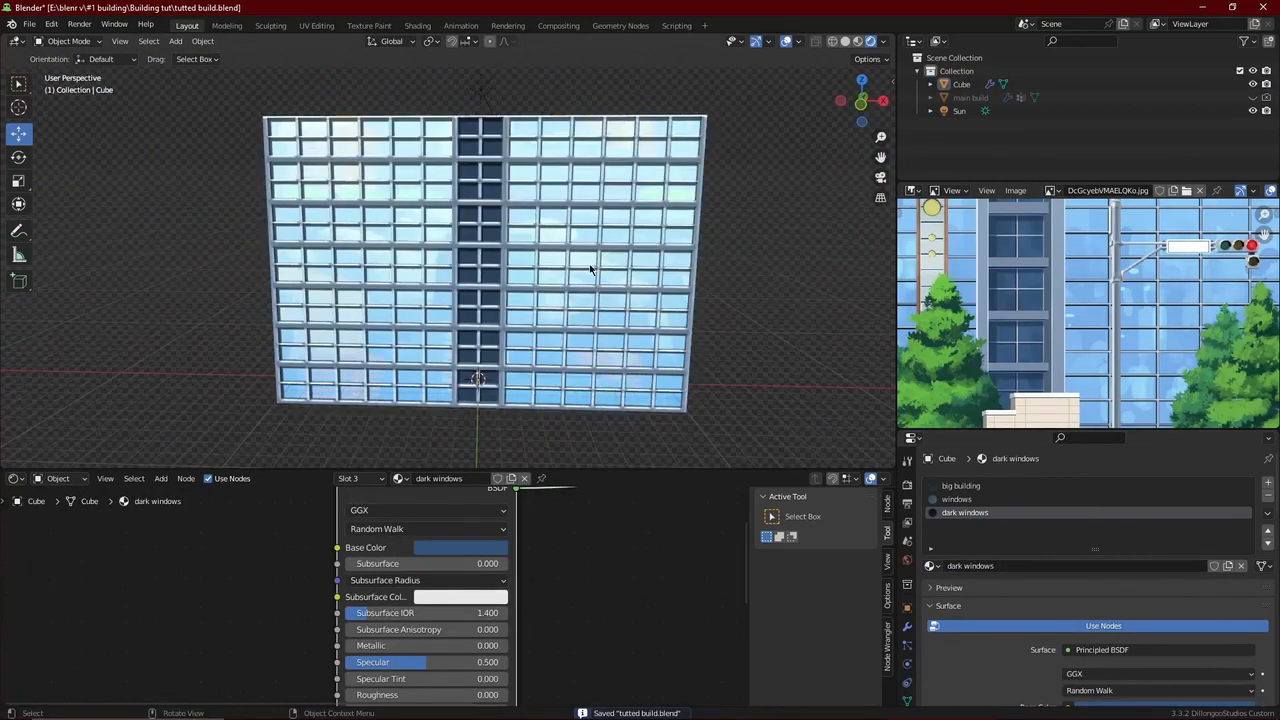
{"action": "left_click", "coordinate": [632, 270]}
{"action": "key", "text": "n"}
{"action": "left_click", "coordinate": [887, 222]}
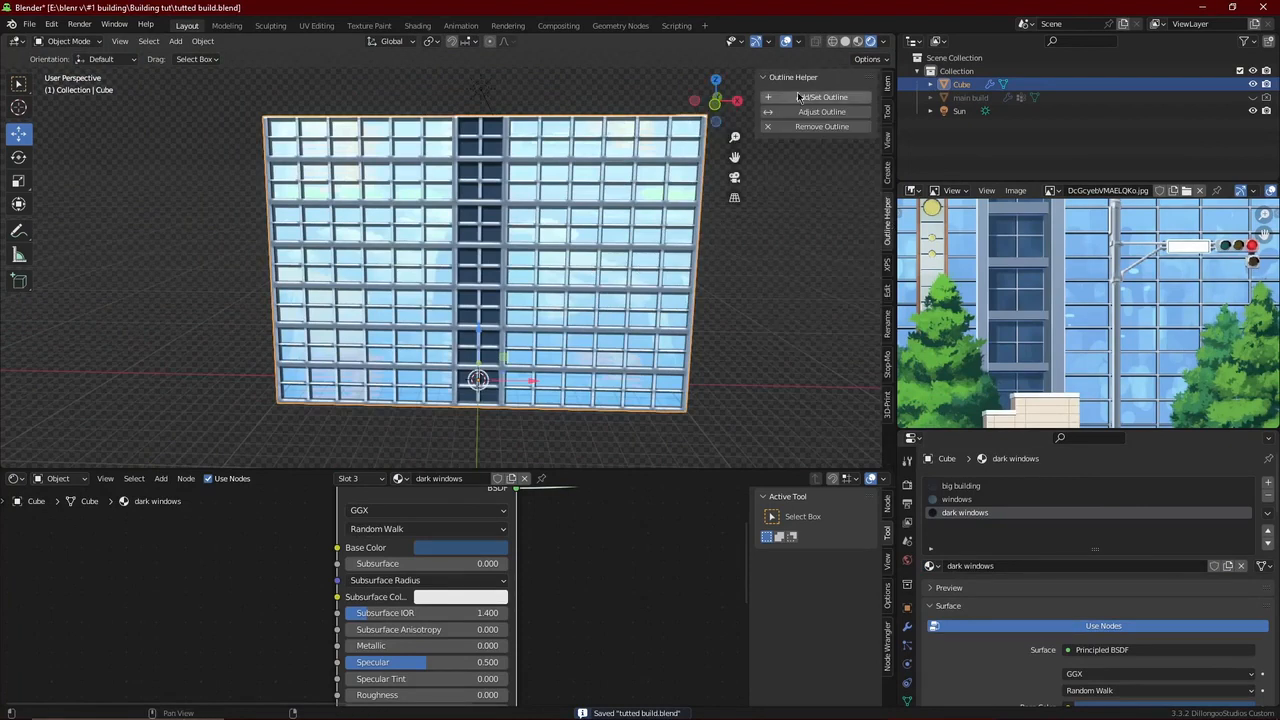
{"action": "left_click", "coordinate": [800, 98]}
{"action": "scroll", "coordinate": [586, 214], "scroll_direction": "up", "scroll_amount": 5}
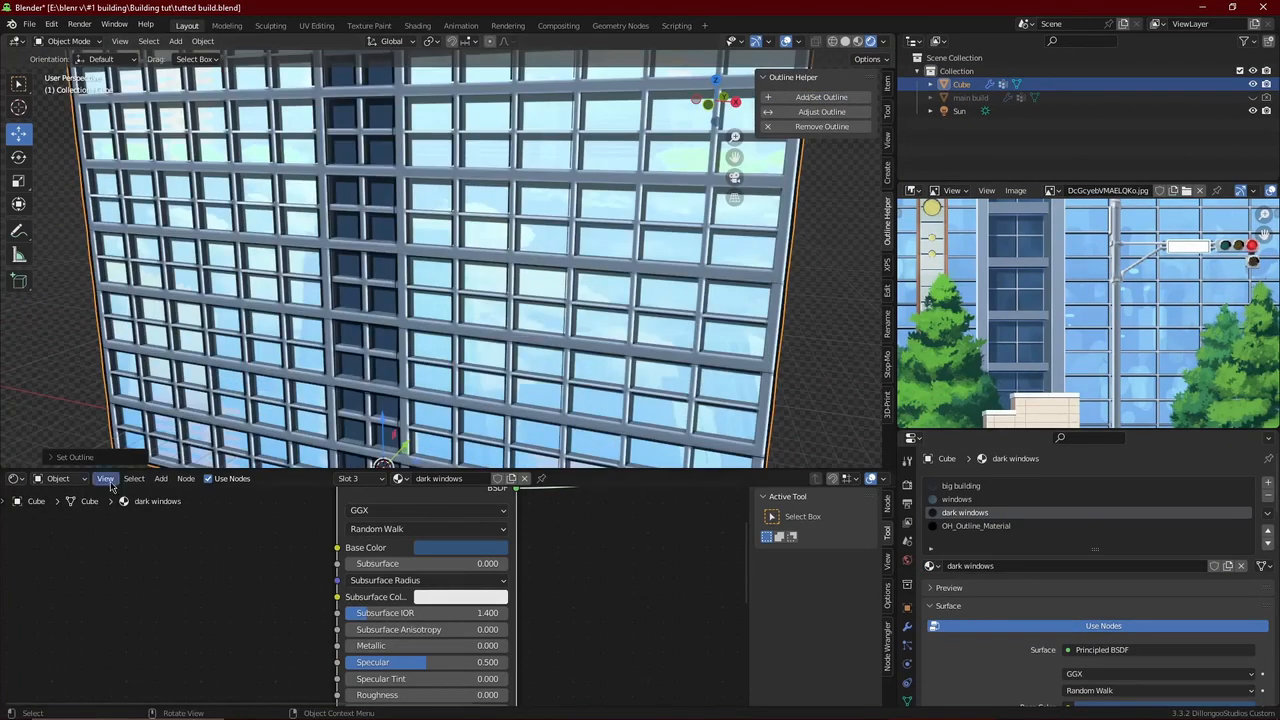
Set the facade's outline thickness to 0.03 and save the file.
{"action": "left_click", "coordinate": [70, 457]}
{"action": "left_click", "coordinate": [130, 436]}
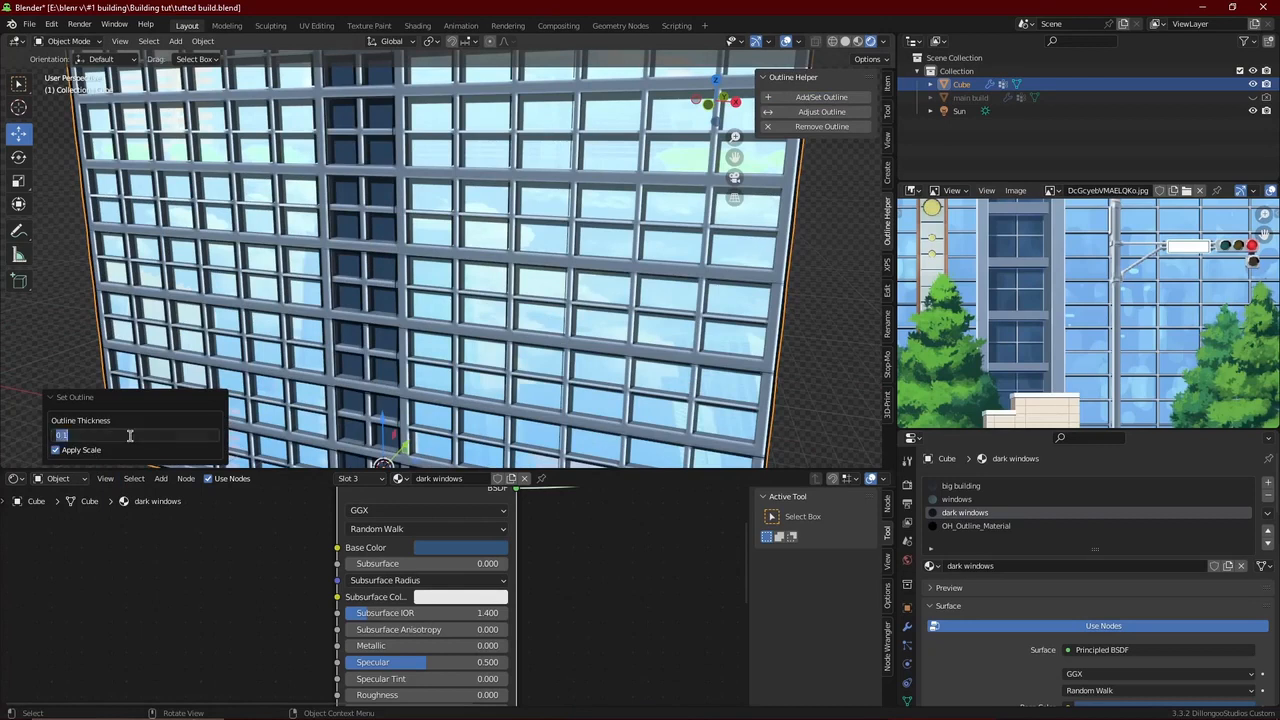
{"action": "key", "text": "Return"}
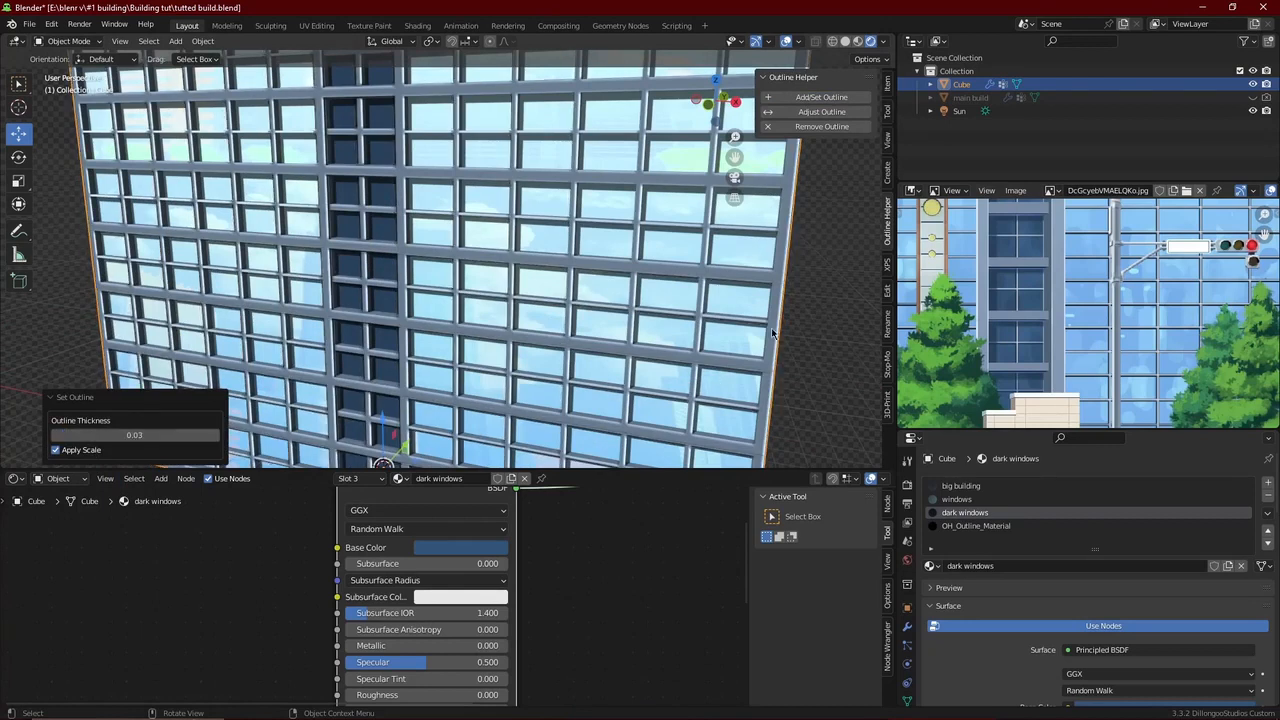
{"action": "scroll", "coordinate": [556, 354], "scroll_direction": "up", "scroll_amount": 3}
{"action": "mouse_move", "coordinate": [556, 354]}
{"action": "middle_mouse_down"}
{"action": "mouse_move", "coordinate": [568, 341]}
{"action": "mouse_move", "coordinate": [541, 358]}
{"action": "mouse_move", "coordinate": [552, 352]}
{"action": "middle_mouse_up"}
{"action": "scroll", "coordinate": [568, 342], "scroll_direction": "down", "scroll_amount": 5}
{"action": "scroll", "coordinate": [541, 358], "scroll_direction": "down", "scroll_amount": 2}
{"action": "key", "text": "ctrl+s"}
Compare the facade's dark window column and frames with the building in the reference image.
{"action": "scroll", "coordinate": [1067, 314], "scroll_direction": "down", "scroll_amount": 3}
{"action": "middle_click_drag", "start_coordinate": [1139, 245], "coordinate": [1042, 326]}
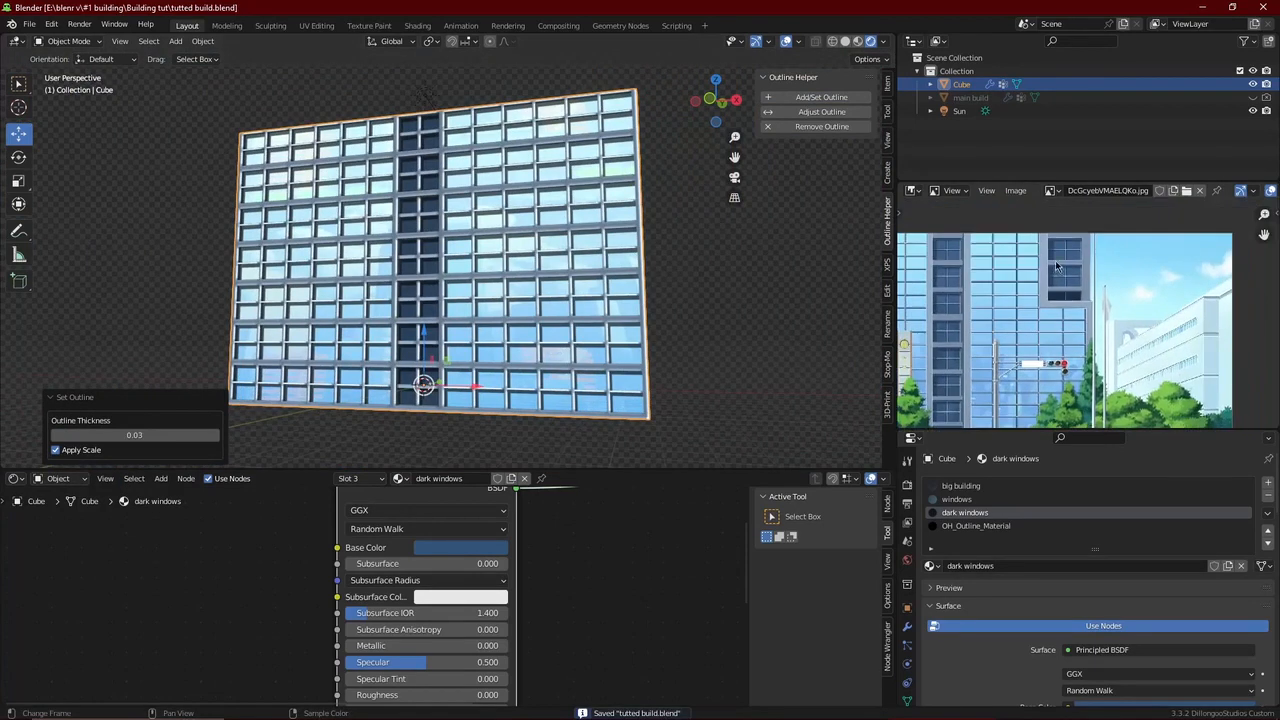
{"action": "scroll", "coordinate": [1060, 262], "scroll_direction": "up", "scroll_amount": 2}
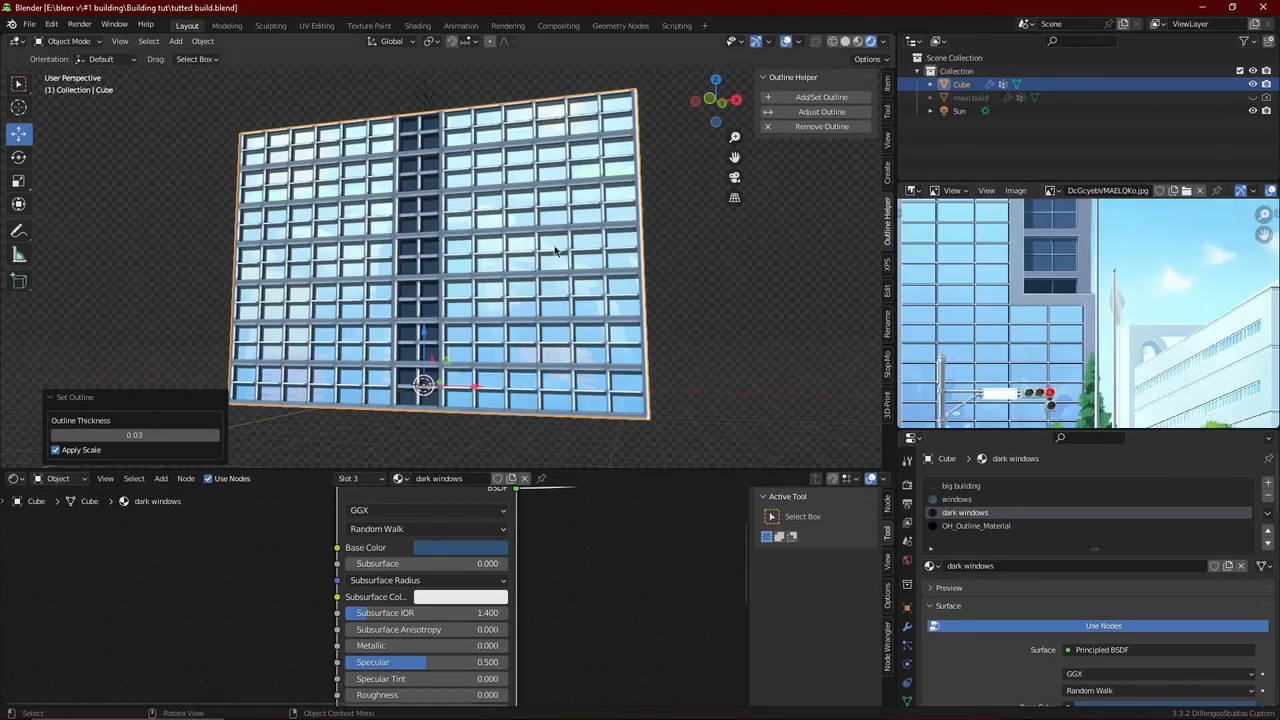
{"action": "scroll", "coordinate": [561, 227], "scroll_direction": "up", "scroll_amount": 3}
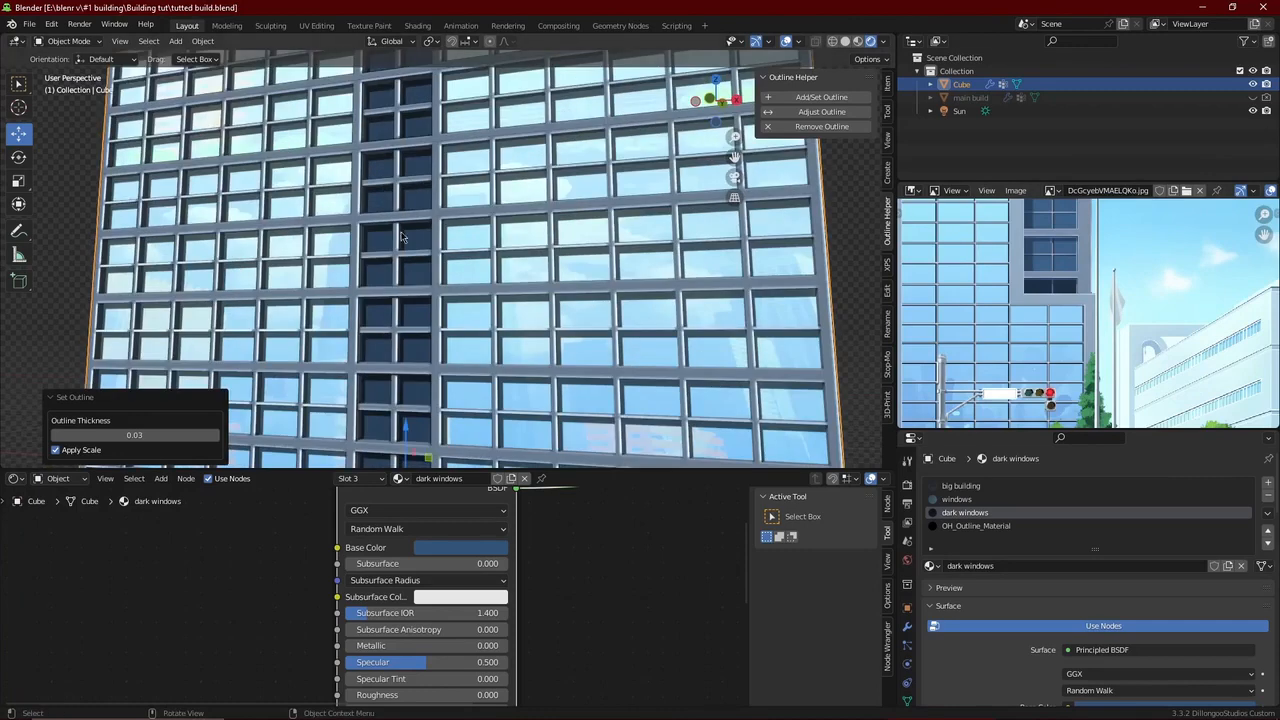
{"action": "left_click", "coordinate": [558, 332]}
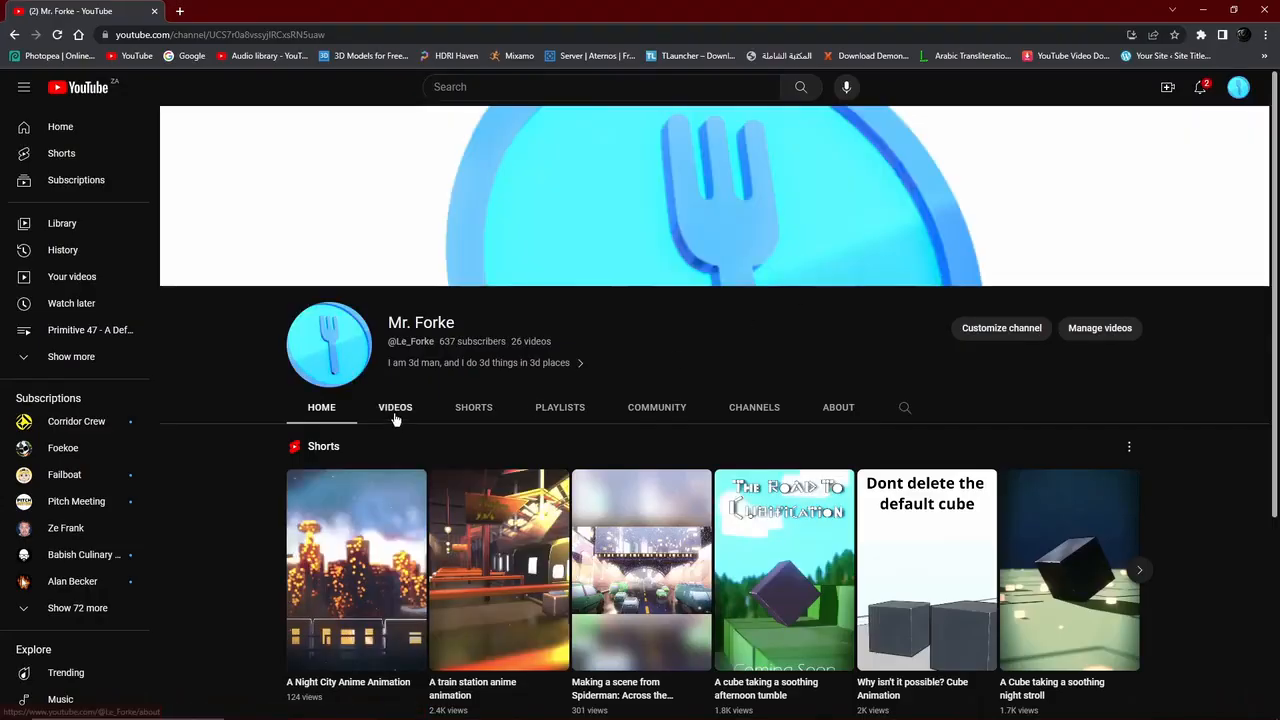
Switch to the YouTube channel page in the browser and browse its list of uploaded videos.
{"action": "left_click", "coordinate": [395, 409]}
{"action": "scroll", "coordinate": [449, 414], "scroll_direction": "down", "scroll_amount": 2}
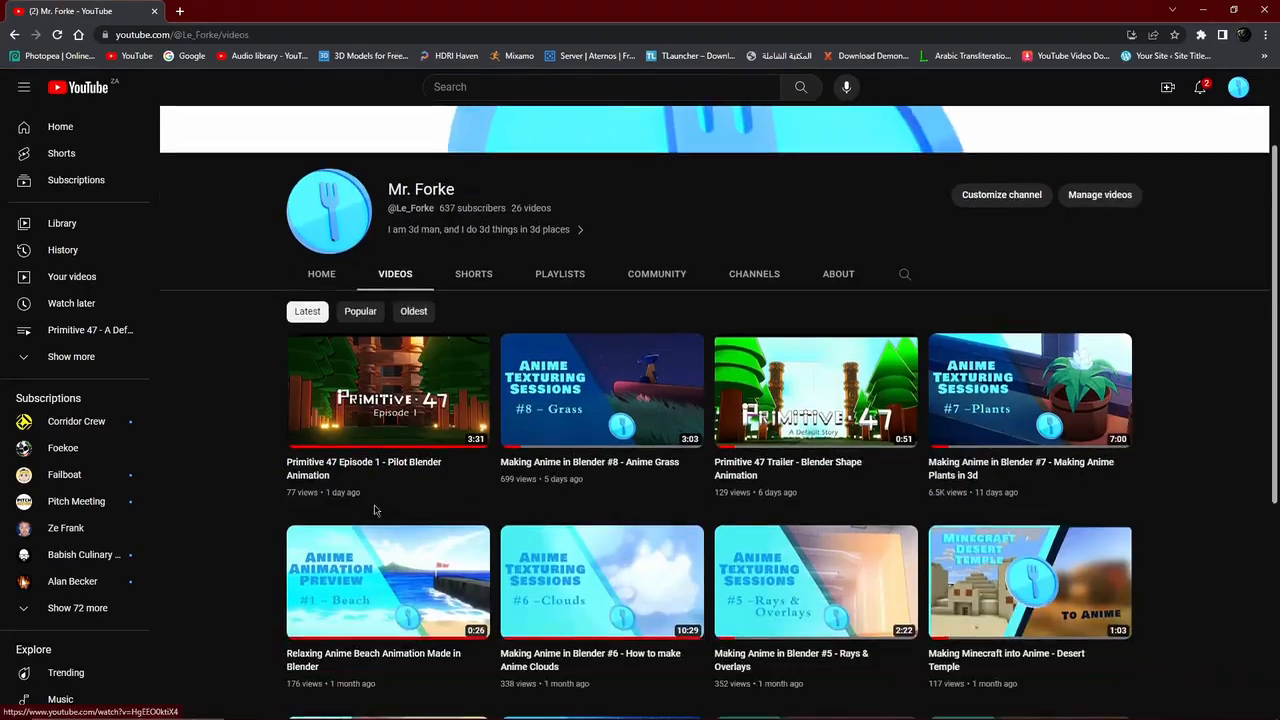